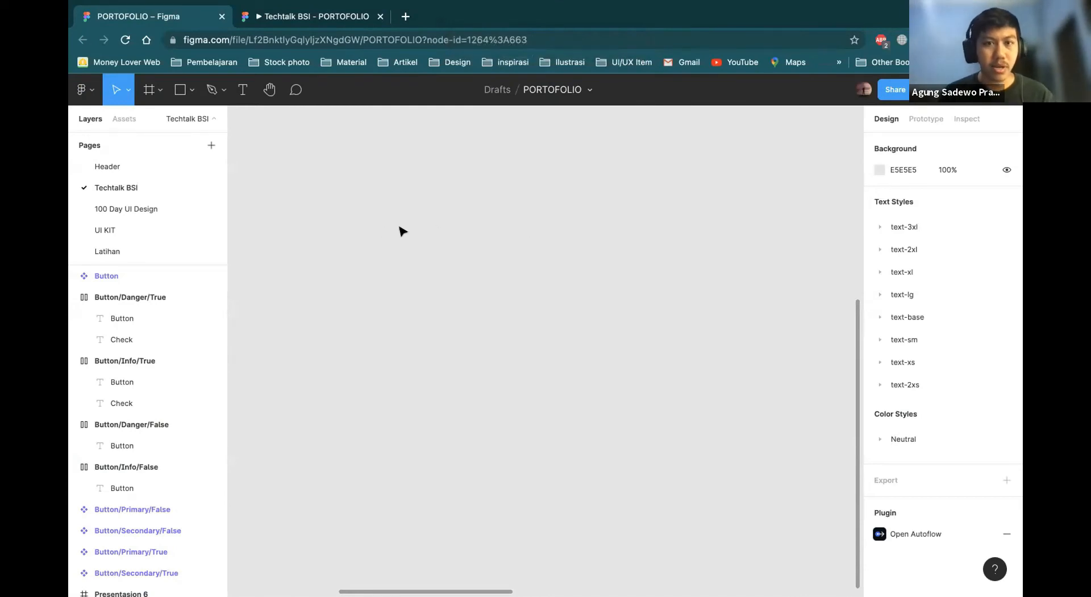
Add a text layer reading "Button" on an empty area of the canvas.
{"action": "key", "text": "t"}
{"action": "left_click", "coordinate": [448, 251]}
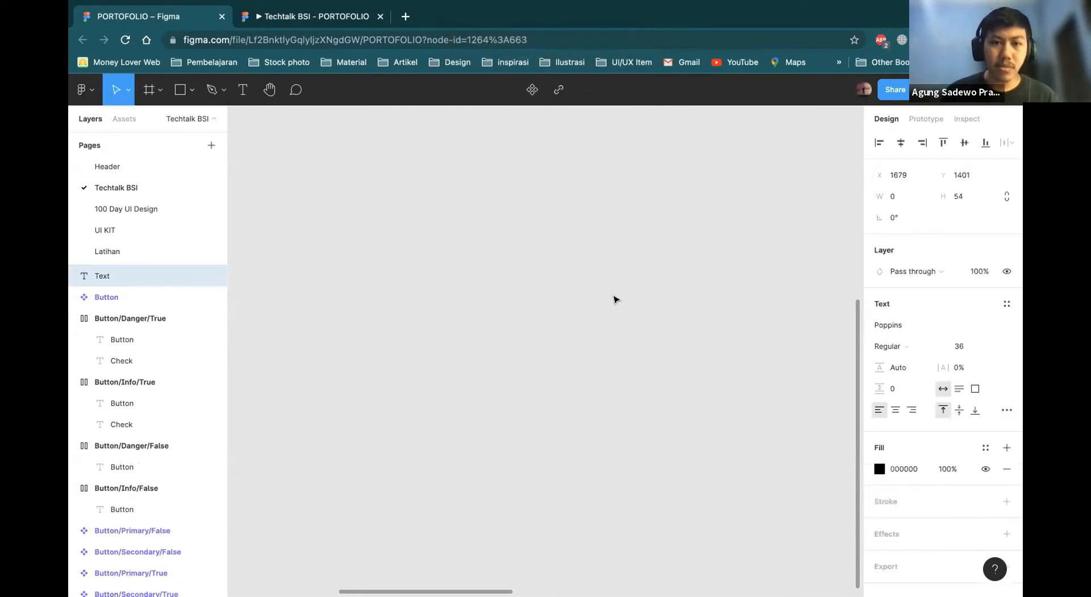
{"action": "type", "text": "Button"}
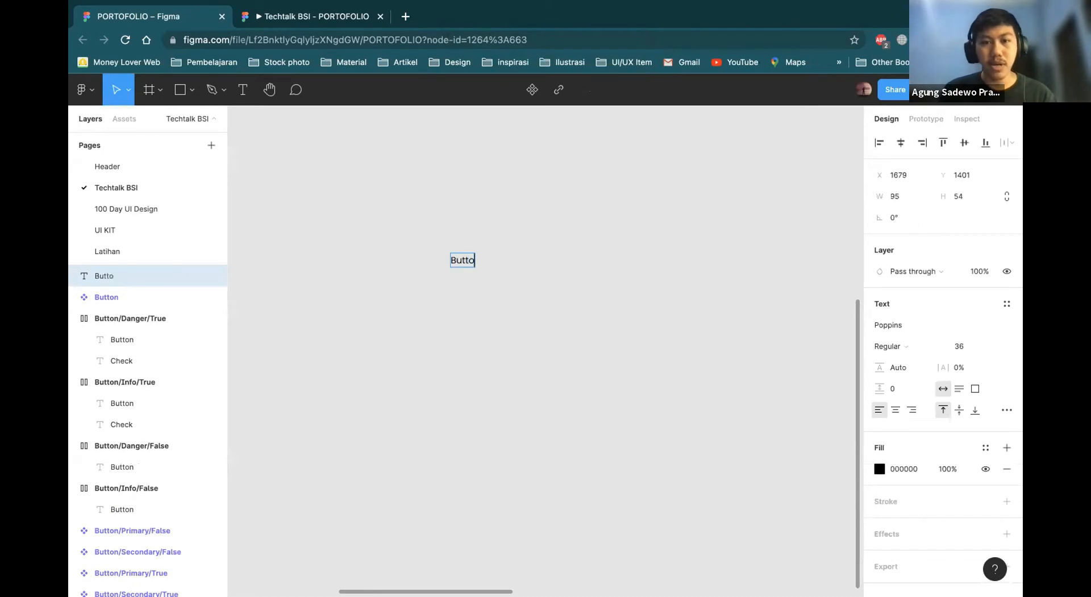
{"action": "key", "text": "Escape"}
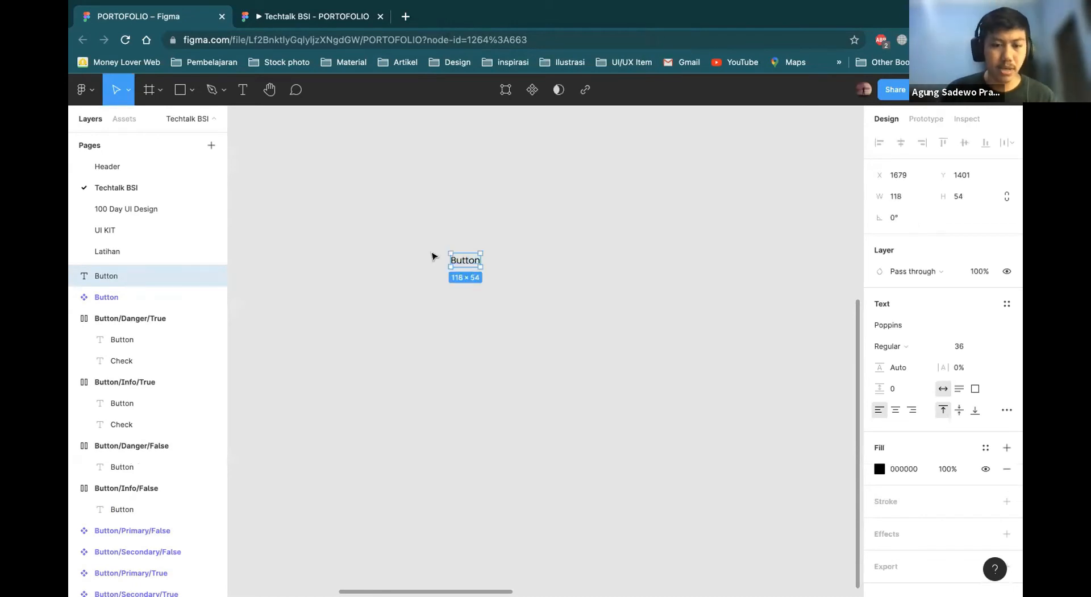
Apply auto layout to the Button text with 15 top and bottom padding and 20 left and right padding.
{"action": "key", "text": "shift+a"}
{"action": "scroll", "coordinate": [469, 254], "scroll_direction": "up", "scroll_amount": 2}
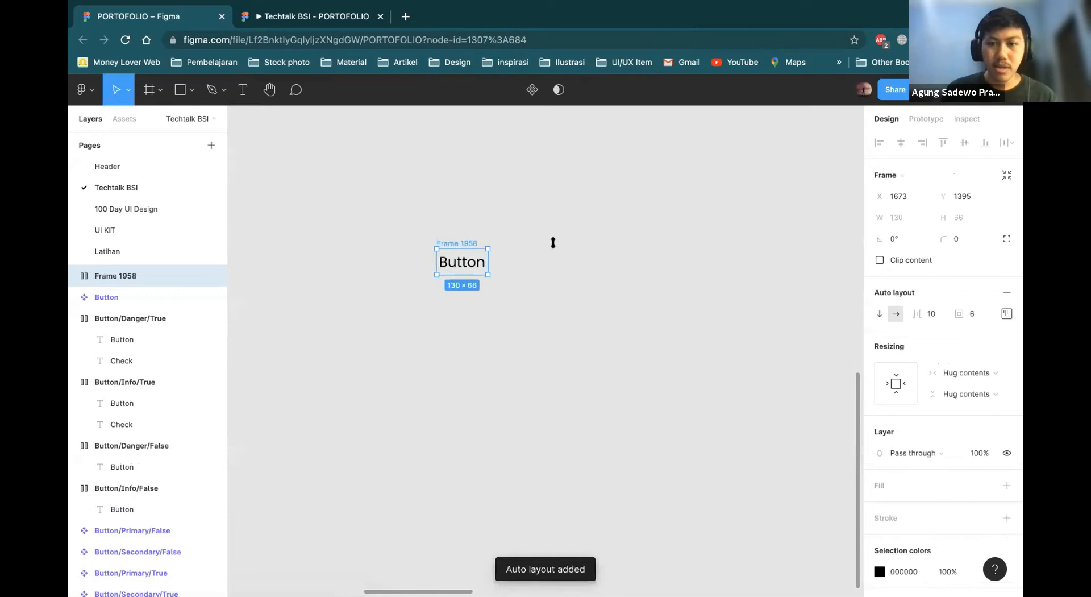
{"action": "left_click", "coordinate": [1004, 313]}
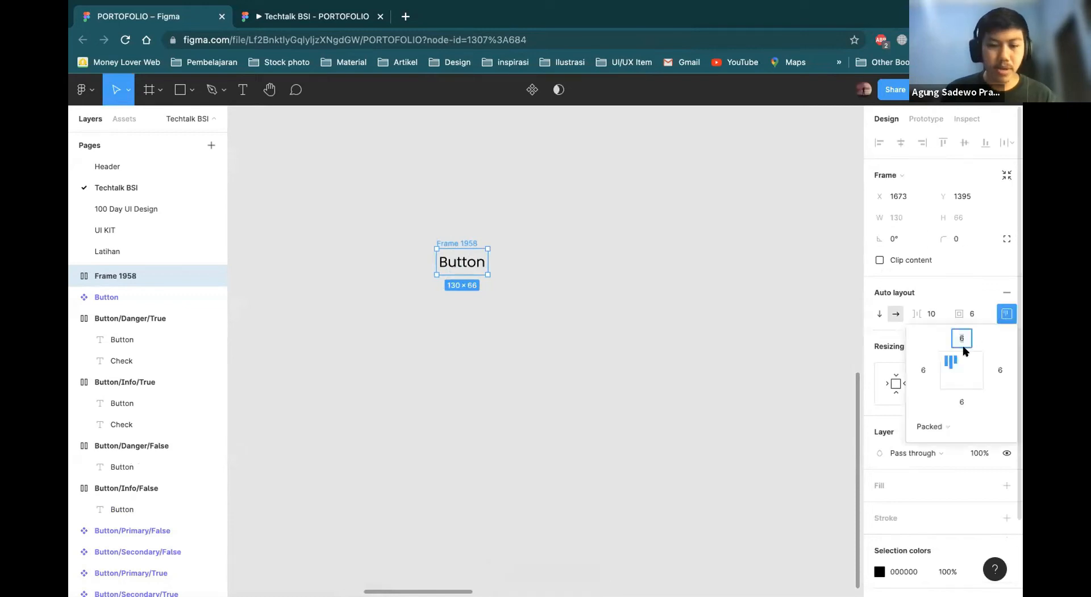
{"action": "key", "text": "Tab"}
{"action": "type", "text": "20"}
{"action": "key", "text": "Tab"}
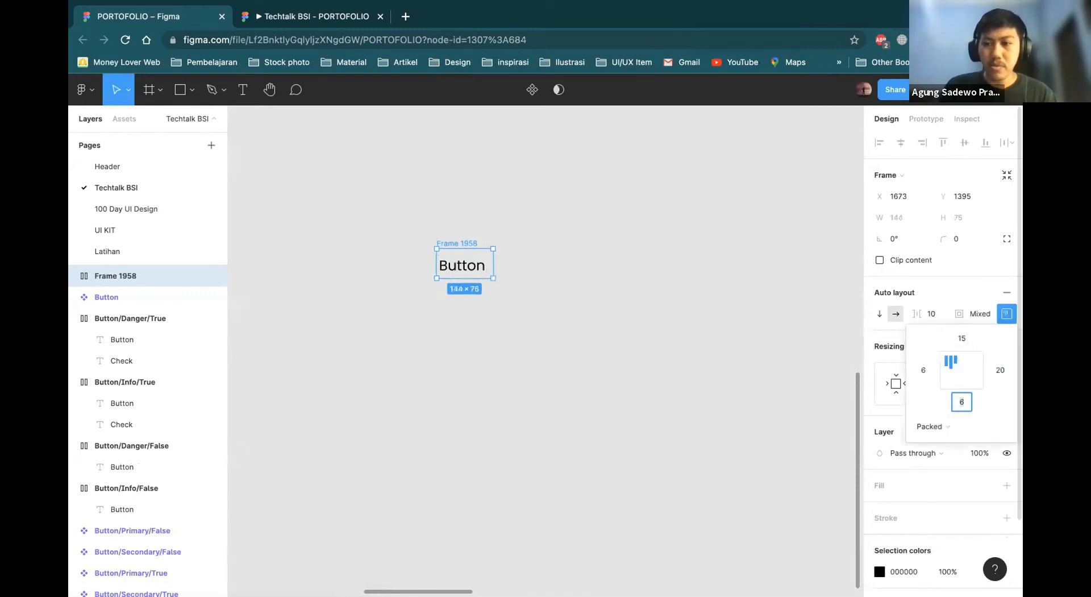
{"action": "key", "text": "Tab"}
{"action": "type", "text": "20"}
{"action": "key", "text": "Return"}
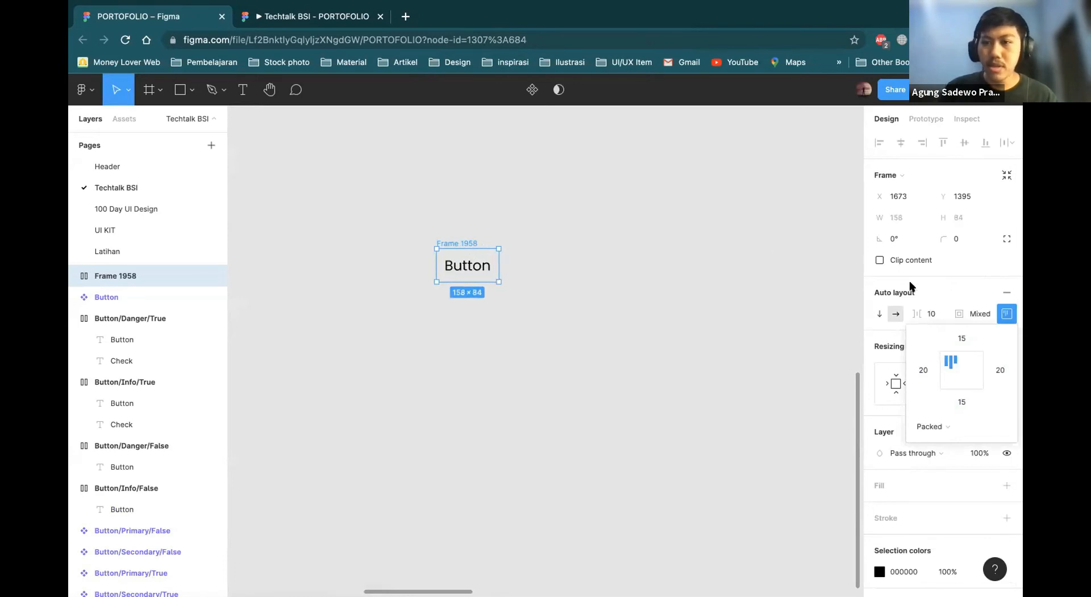
Give the auto layout frame a corner radius of 10 and rename it "Button".
{"action": "left_click", "coordinate": [955, 239]}
{"action": "type", "text": "10"}
{"action": "key", "text": "Return"}
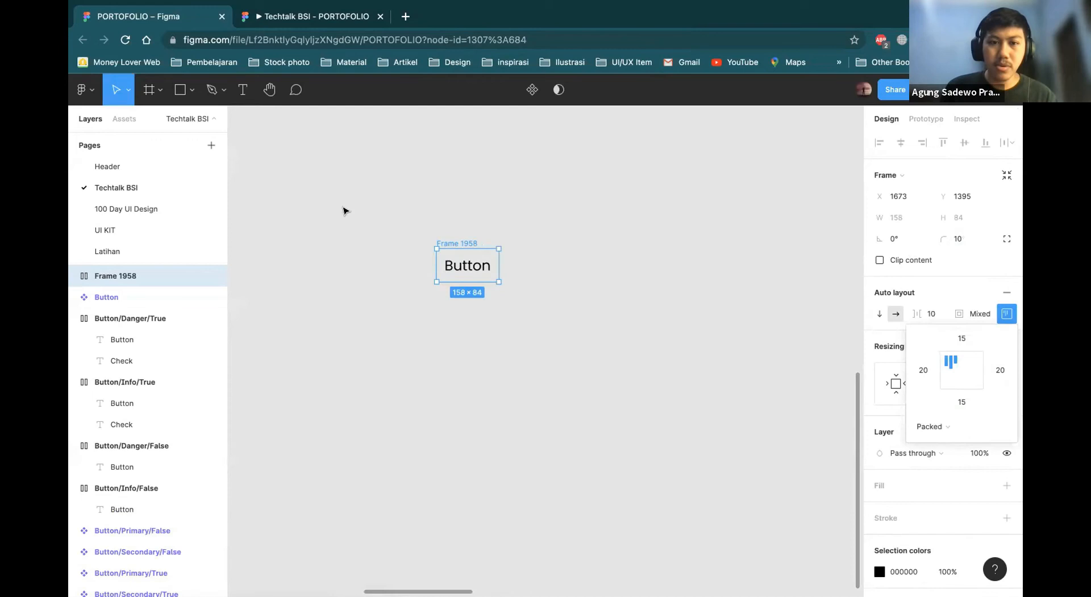
{"action": "double_click", "coordinate": [465, 243]}
{"action": "type", "text": "Button"}
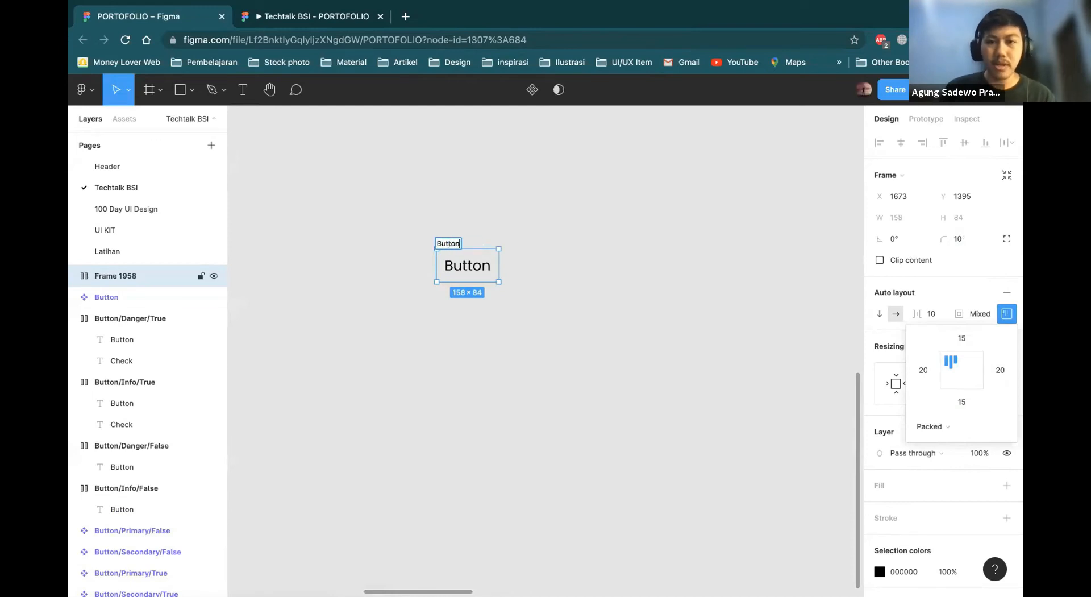
{"action": "key", "text": "Return"}
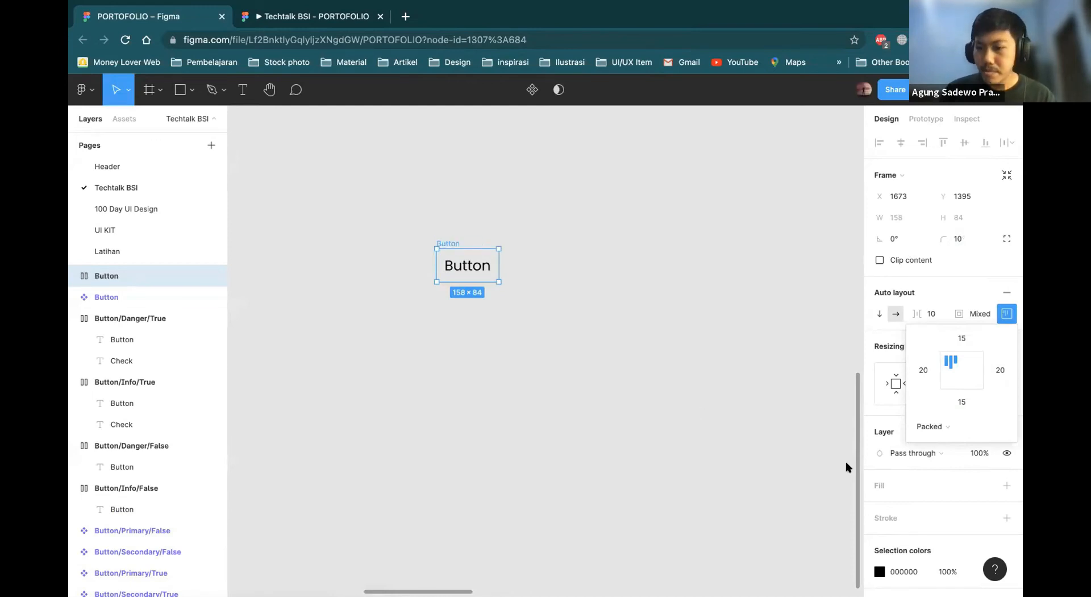
Add a solid fill to the Button frame and set it to the document's blue 0D7BE5.
{"action": "left_click", "coordinate": [1007, 484]}
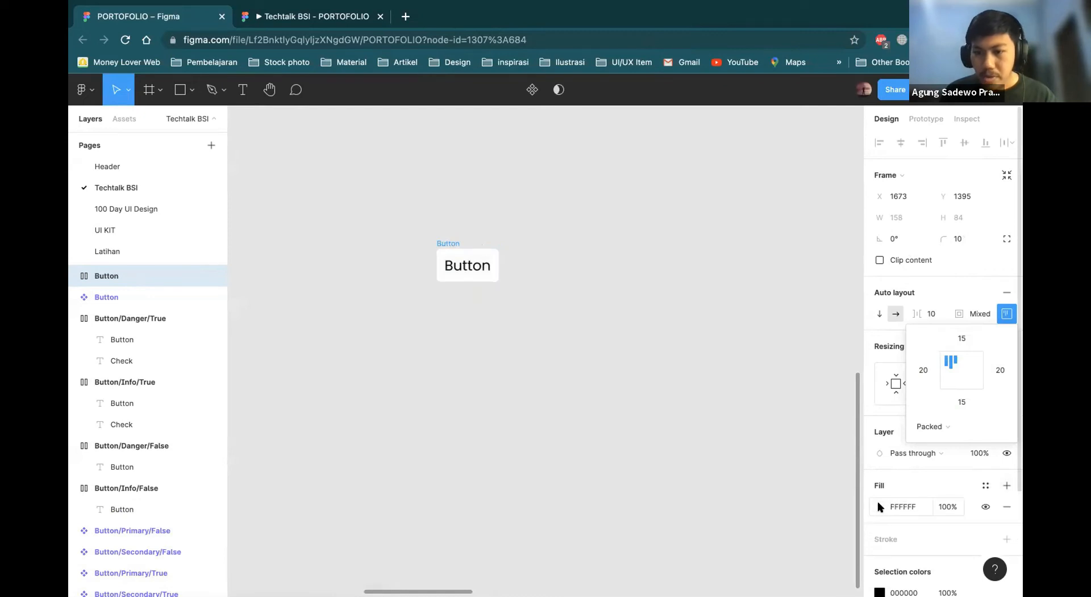
{"action": "left_click", "coordinate": [880, 505]}
{"action": "left_click", "coordinate": [736, 549]}
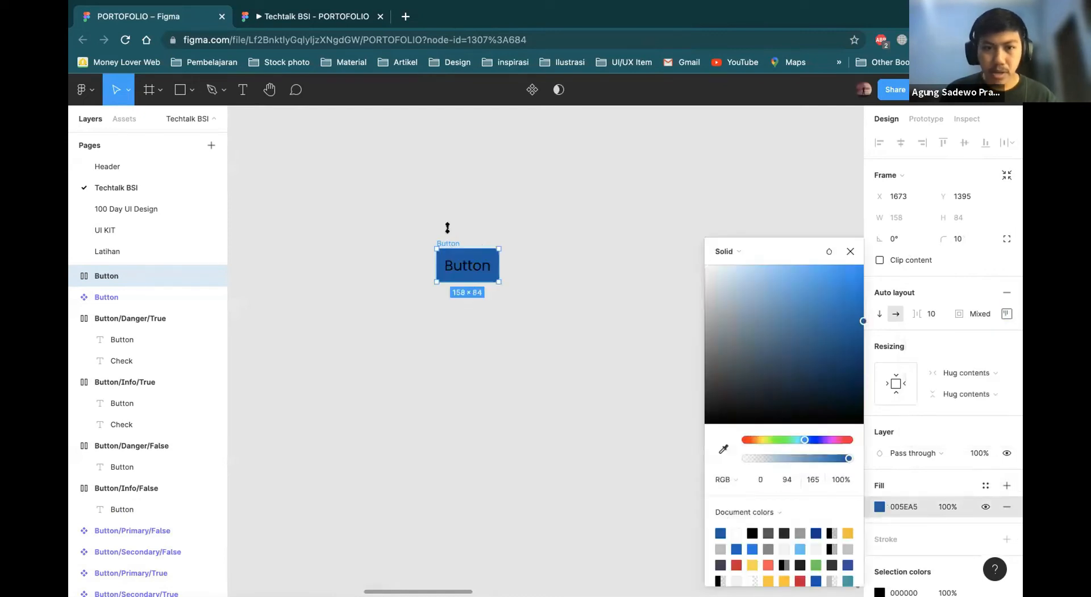
{"action": "left_click", "coordinate": [751, 548]}
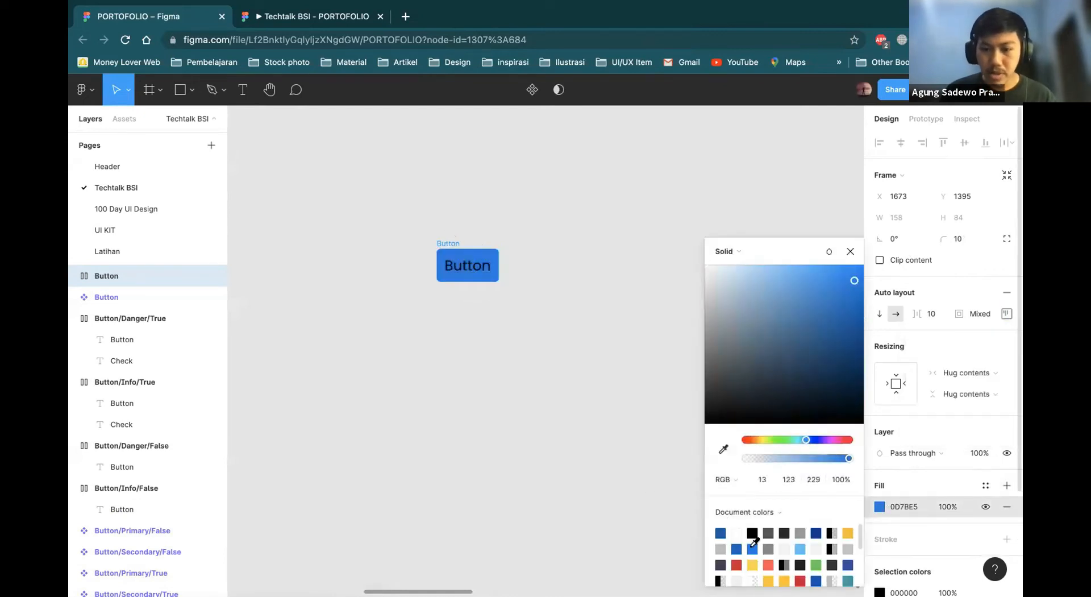
Change the button's label text fill to white FFFFFF.
{"action": "double_click", "coordinate": [467, 266]}
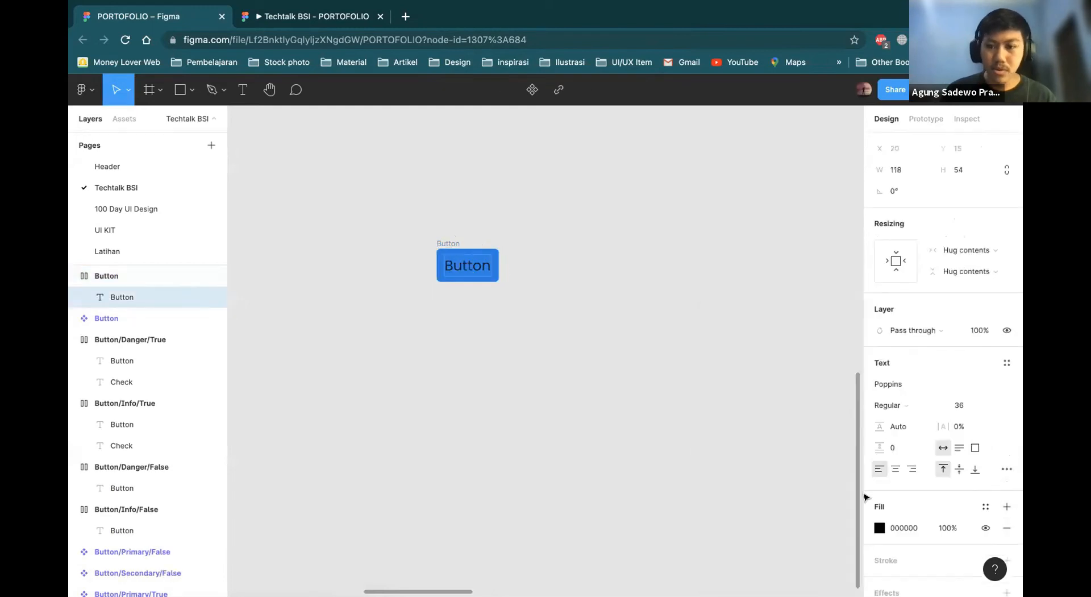
{"action": "left_click", "coordinate": [880, 527]}
{"action": "left_click", "coordinate": [737, 532]}
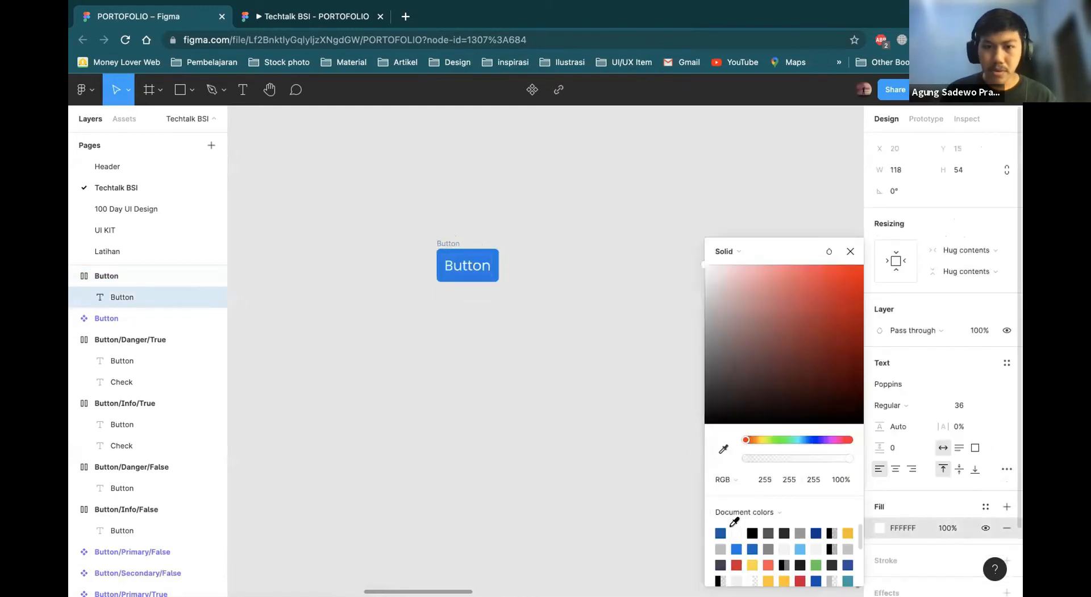
{"action": "key", "text": "Escape"}
{"action": "left_click", "coordinate": [459, 308]}
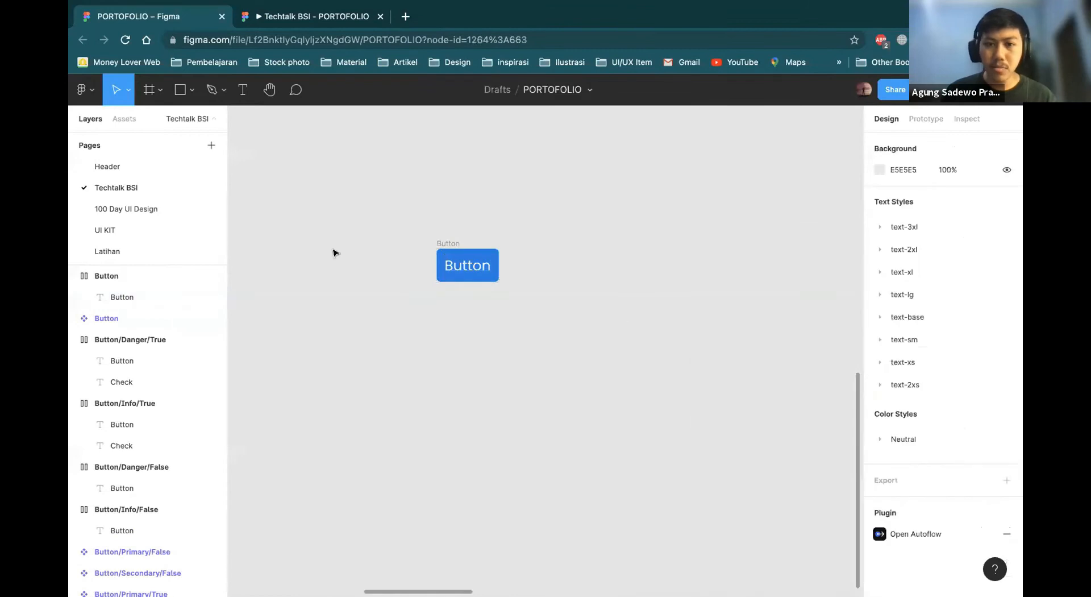
Duplicate the blue Button frame beside the original.
{"action": "left_click", "coordinate": [442, 245]}
{"action": "scroll", "coordinate": [474, 277], "scroll_direction": "up", "scroll_amount": 2}
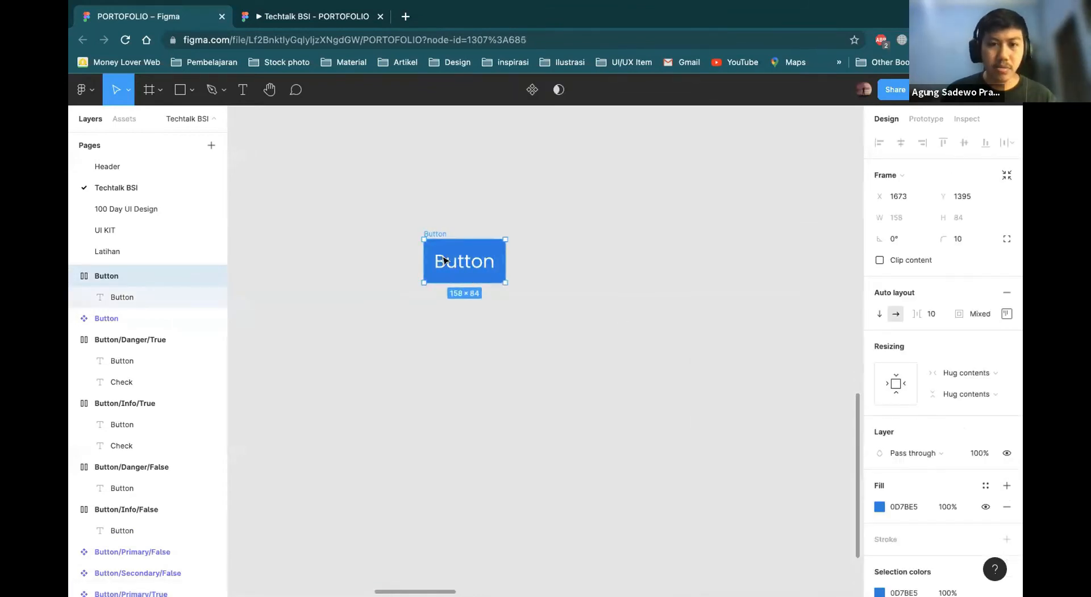
{"action": "key", "text": "ctrl+d"}
{"action": "scroll", "coordinate": [554, 296], "scroll_direction": "up", "scroll_amount": 2}
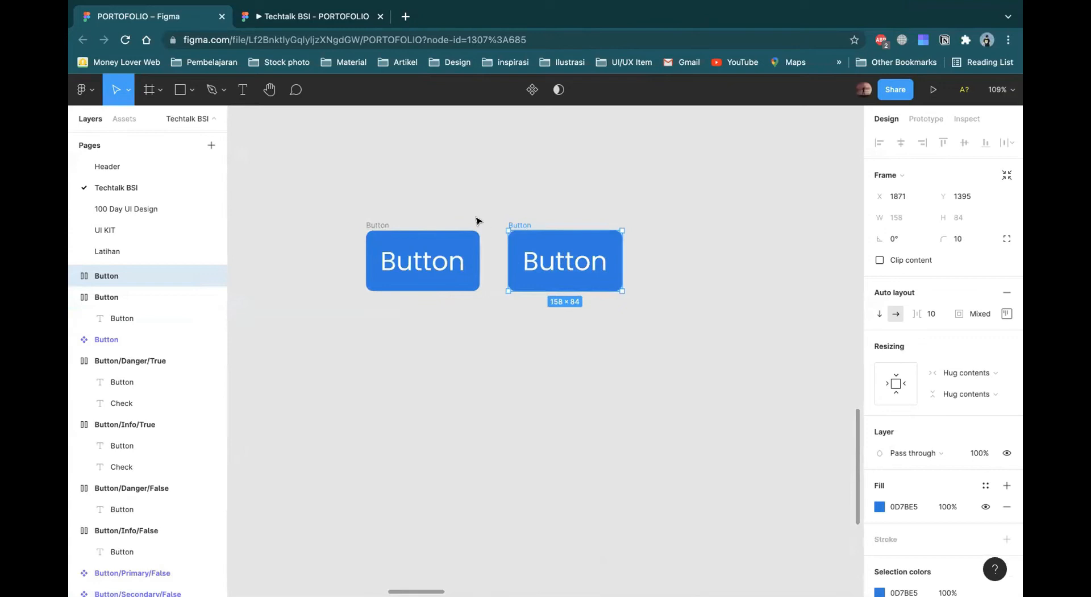
Test resizing the original button's height against its plain copy, and delete the copy.
{"action": "left_click", "coordinate": [370, 223]}
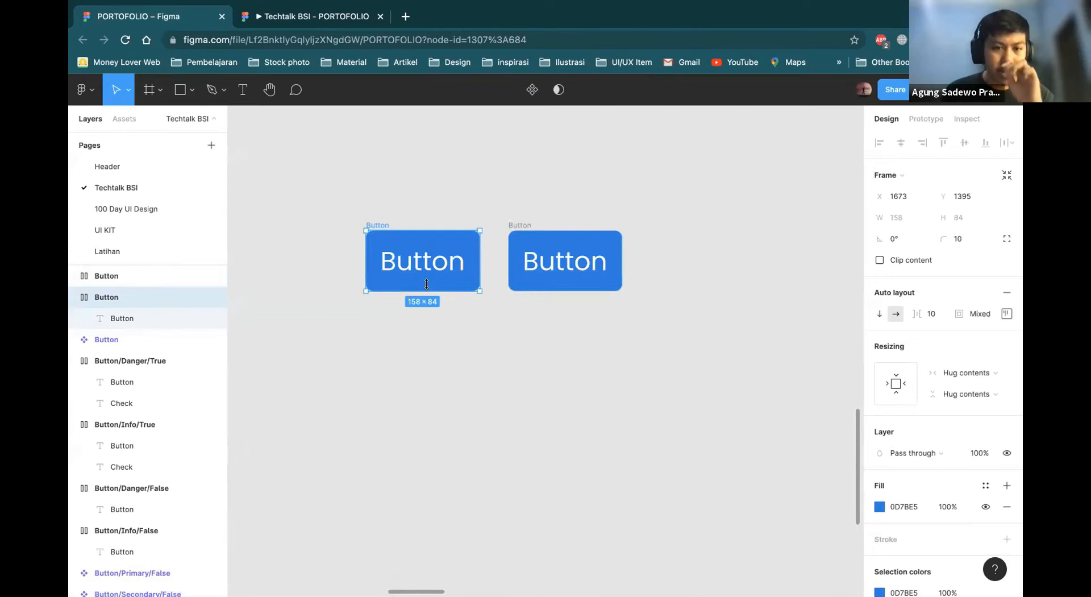
{"action": "left_click_drag", "start_coordinate": [426, 359], "coordinate": [441, 285]}
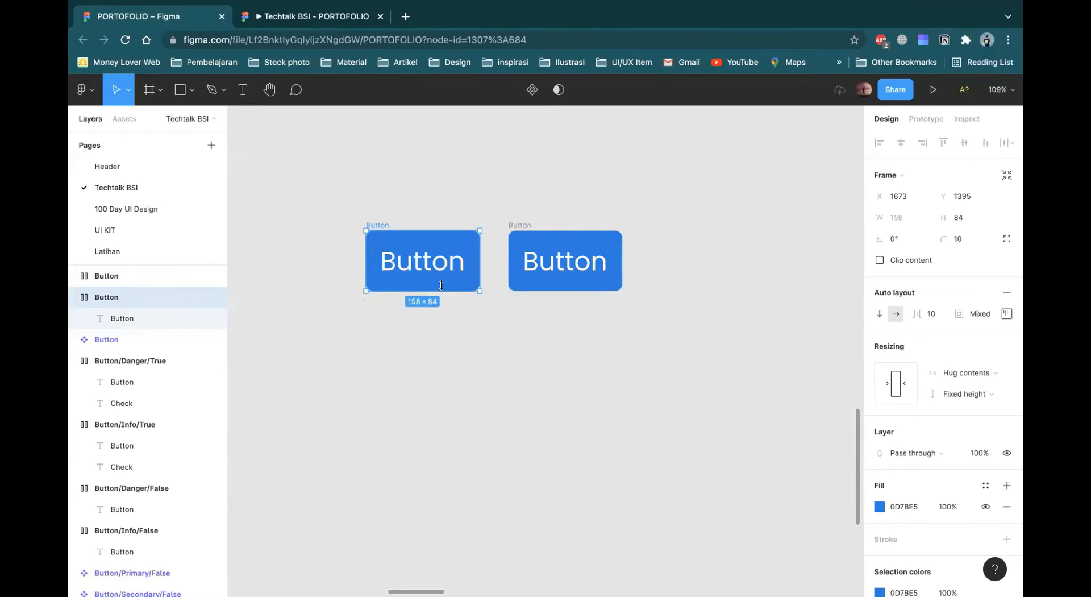
{"action": "left_click", "coordinate": [515, 225]}
{"action": "key", "text": "Delete"}
Turn the remaining blue Button frame into a component.
{"action": "left_click", "coordinate": [384, 225]}
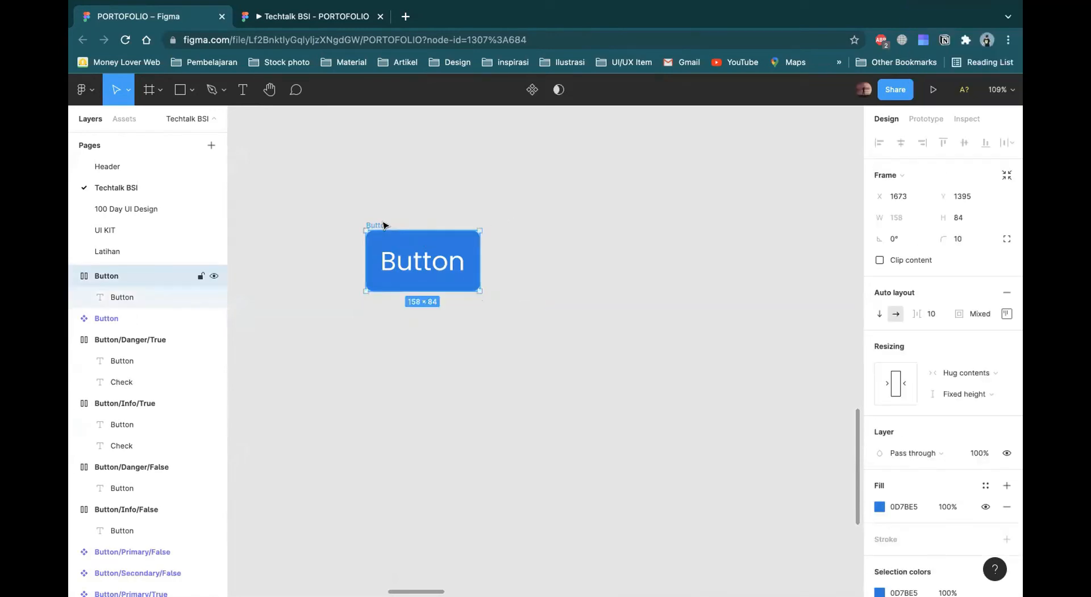
{"action": "right_click", "coordinate": [387, 262]}
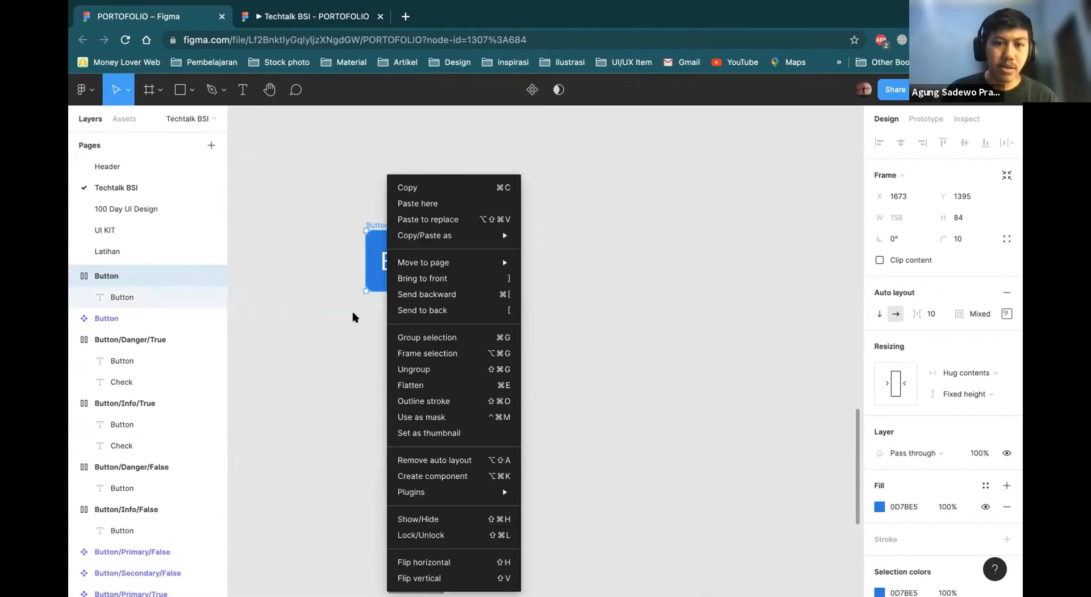
{"action": "left_click", "coordinate": [353, 316]}
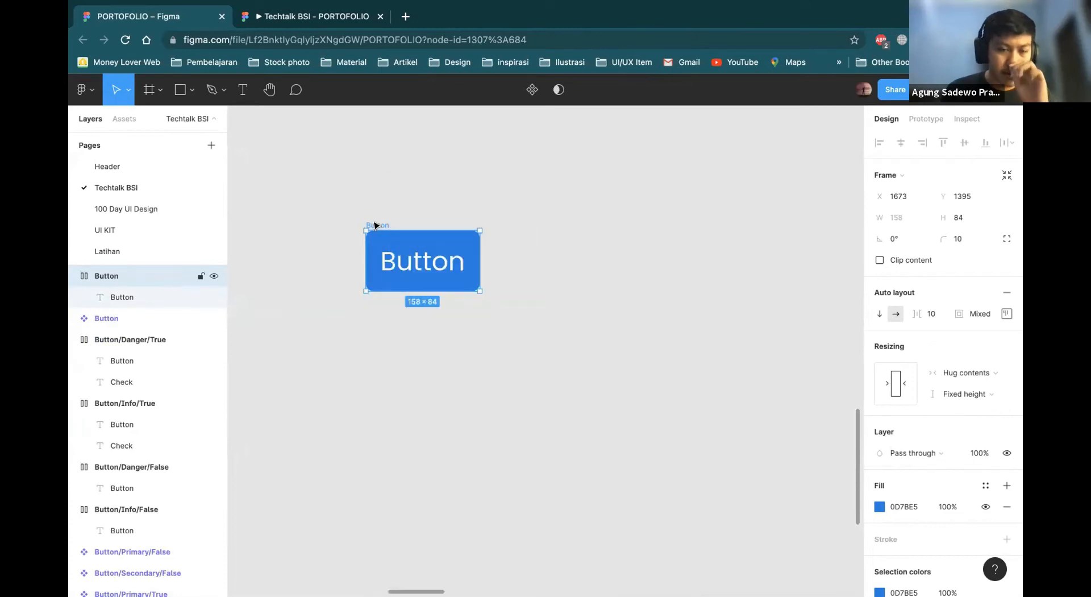
{"action": "right_click", "coordinate": [378, 261]}
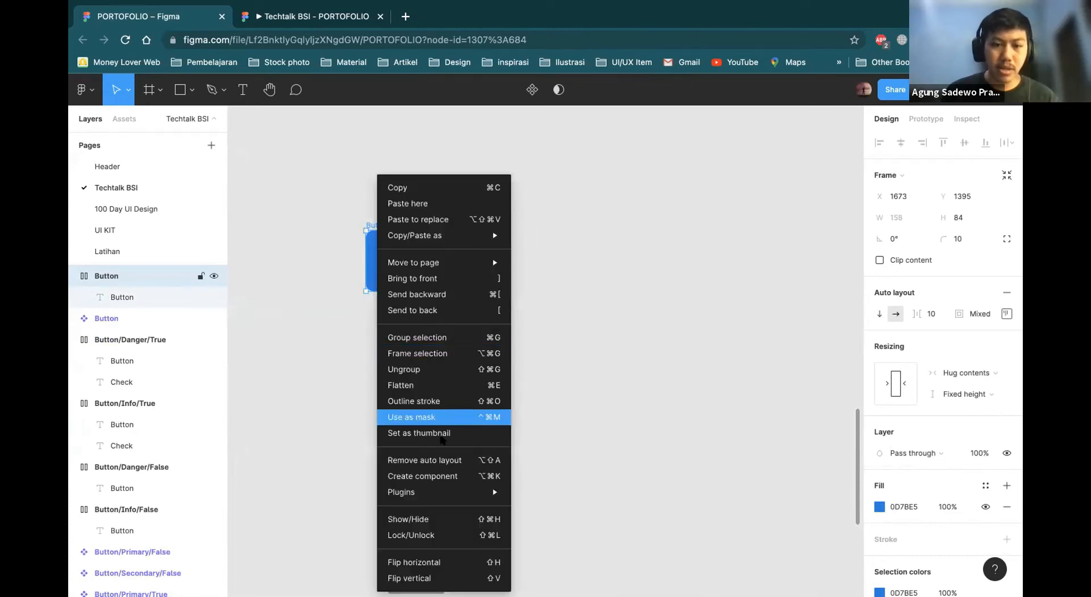
{"action": "left_click", "coordinate": [487, 477]}
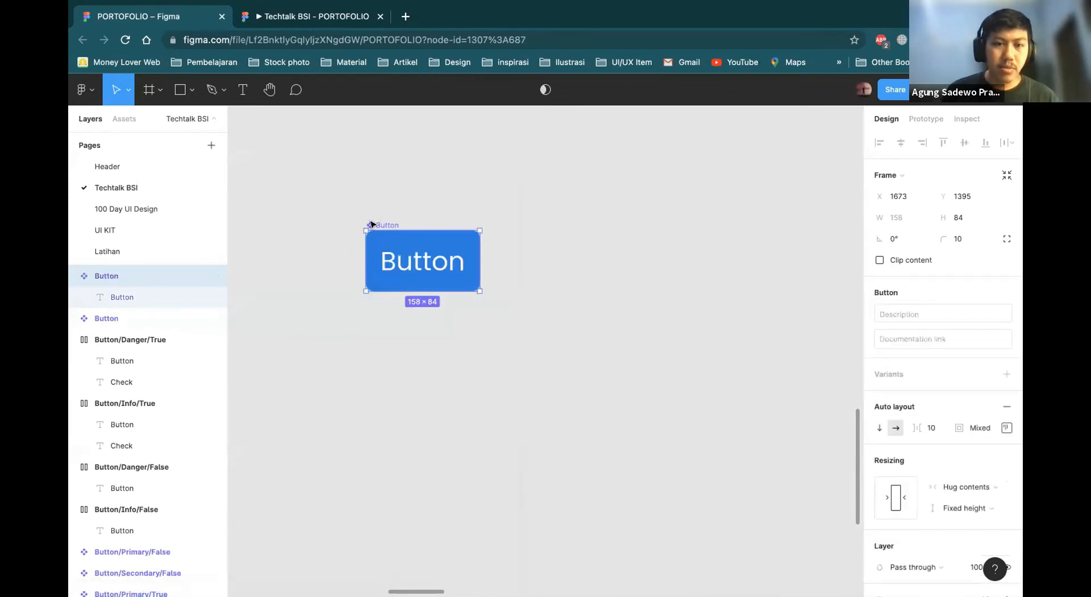
Duplicate the Button component to place an instance to its right at X 1879, Y 1395.
{"action": "scroll", "coordinate": [369, 226], "scroll_direction": "up", "scroll_amount": 1}
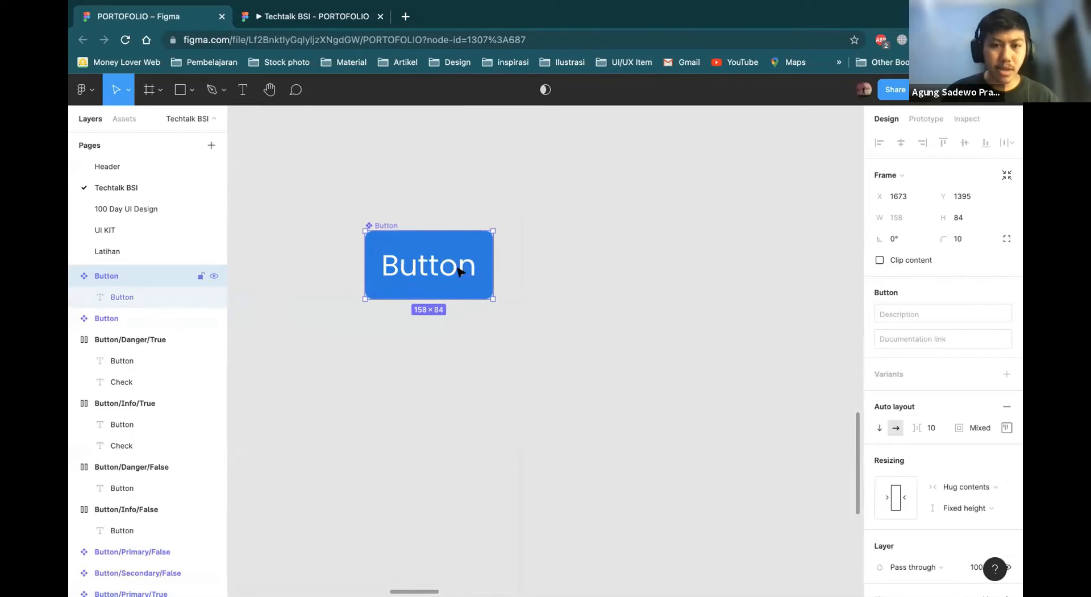
{"action": "key", "text": "ctrl+d"}
{"action": "left_click_drag", "start_coordinate": [463, 266], "coordinate": [606, 263]}
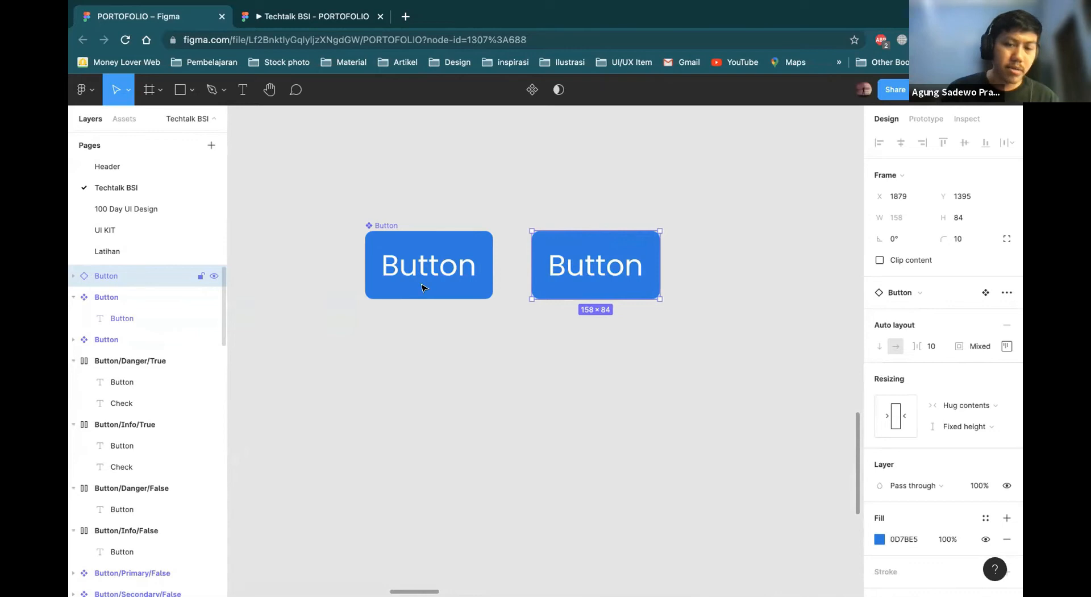
Test resizing the main Button component's height to compare how its instance follows, keeping the height at 84.
{"action": "left_click", "coordinate": [384, 228]}
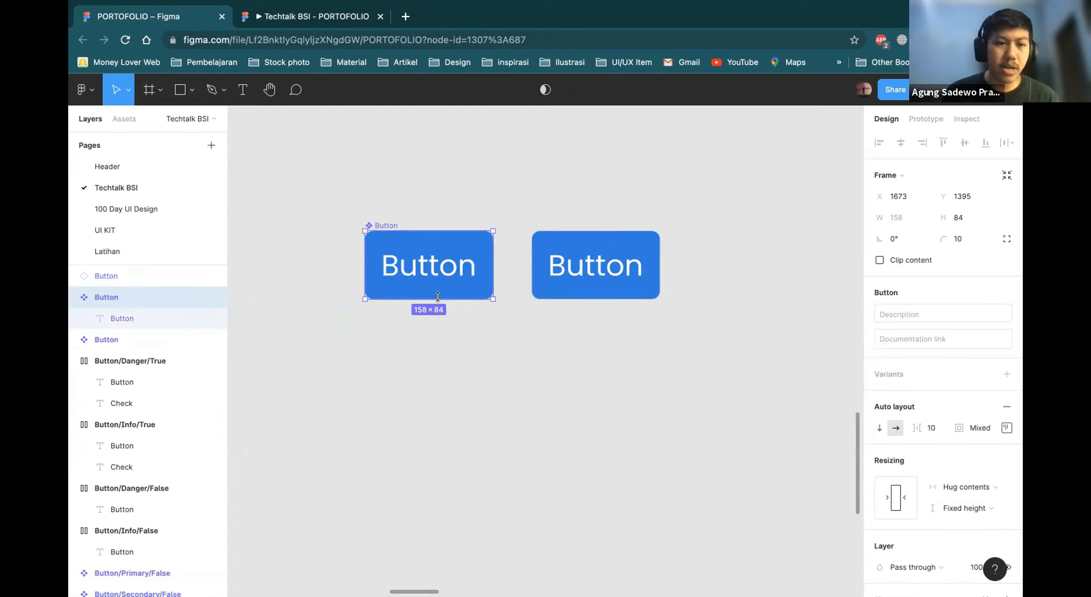
{"action": "mouse_move", "coordinate": [419, 298]}
{"action": "left_mouse_down"}
{"action": "mouse_move", "coordinate": [404, 439]}
{"action": "mouse_move", "coordinate": [408, 295]}
{"action": "left_mouse_up"}
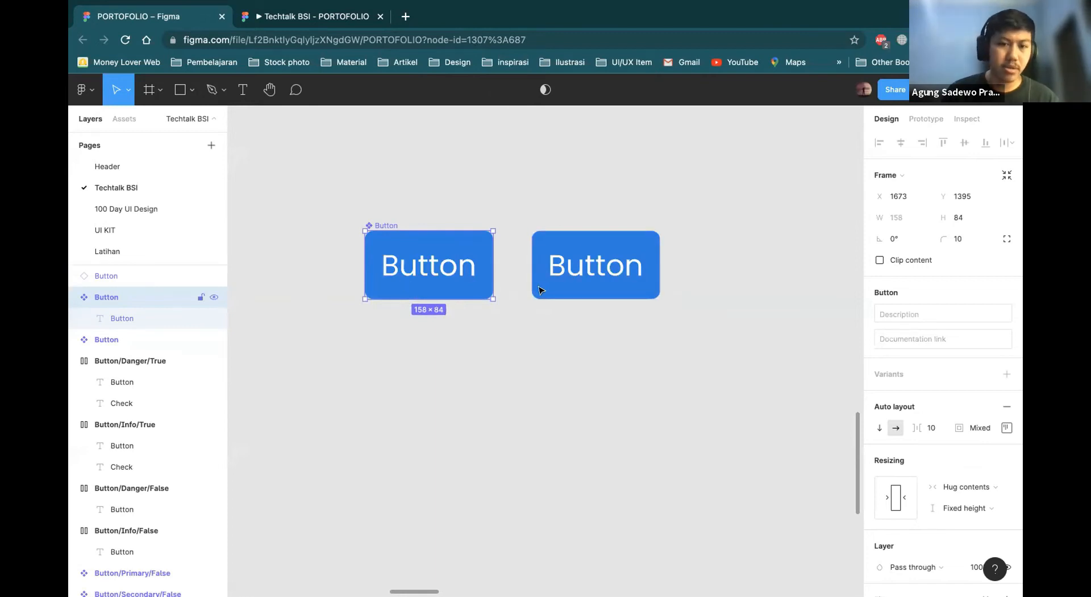
{"action": "left_click", "coordinate": [628, 243]}
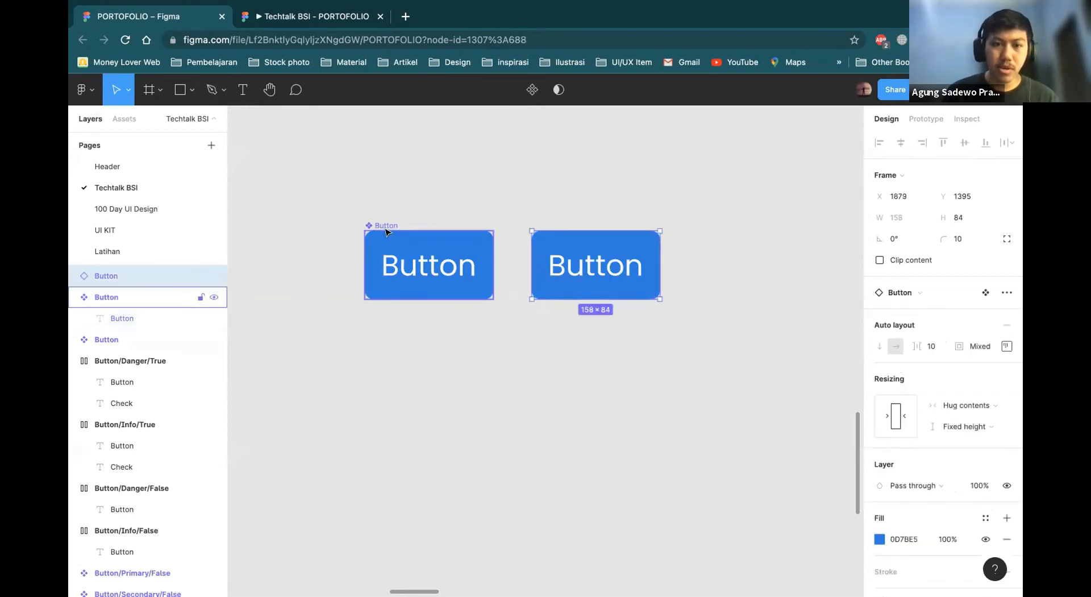
{"action": "left_click", "coordinate": [404, 245]}
Detach the right-hand button instance from its main component.
{"action": "left_click", "coordinate": [581, 266]}
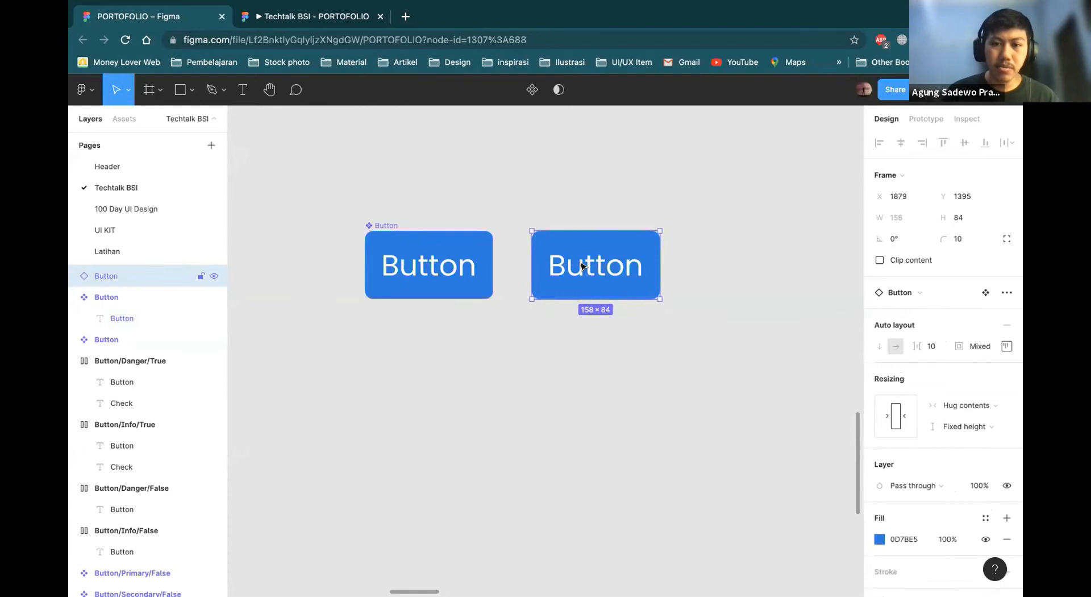
{"action": "right_click", "coordinate": [582, 265]}
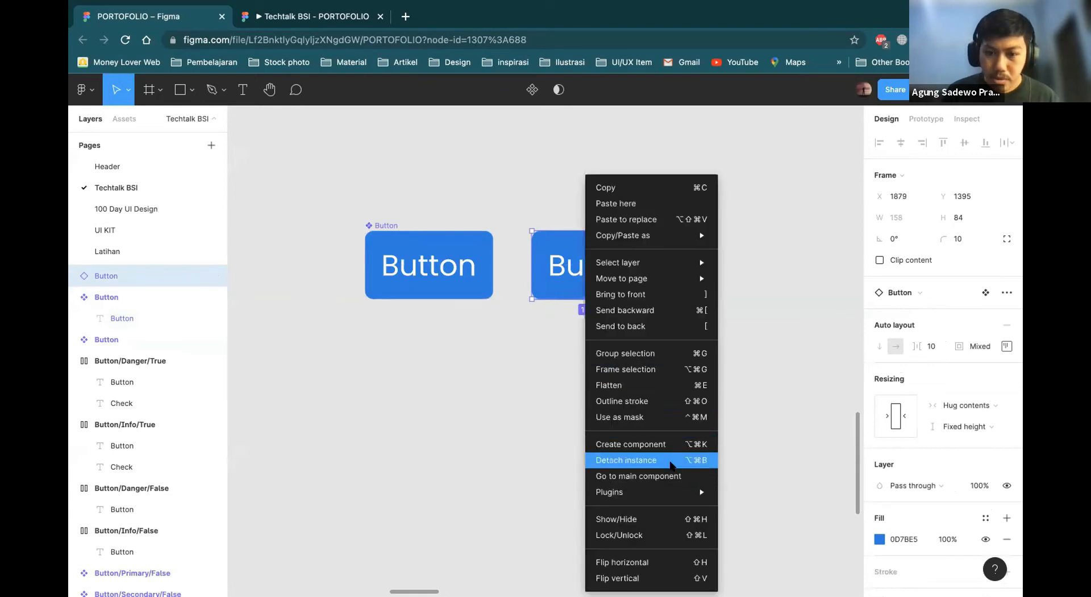
{"action": "left_click", "coordinate": [659, 460]}
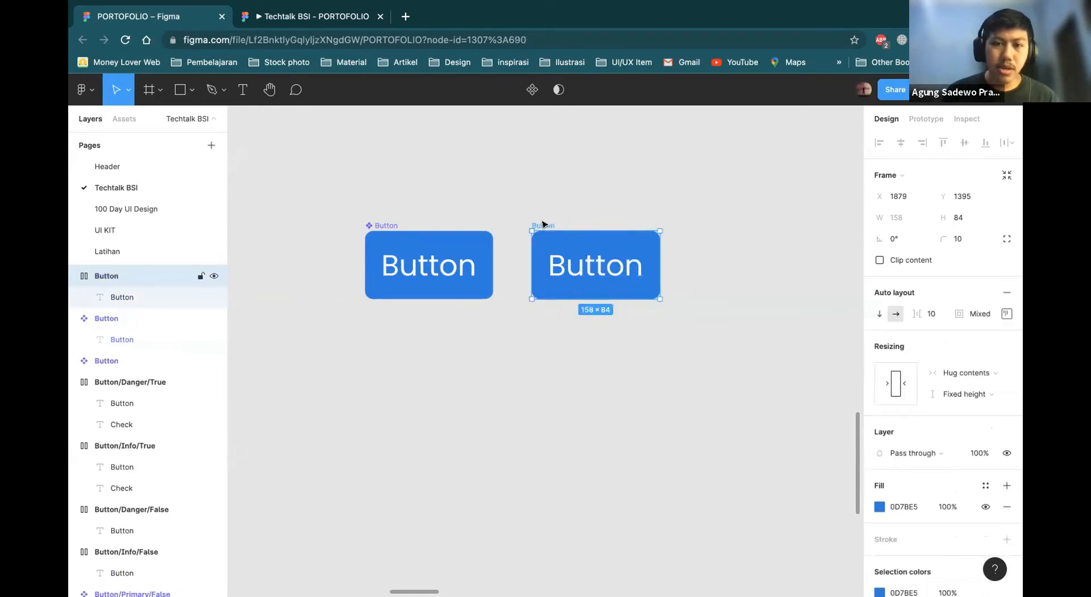
{"action": "left_click", "coordinate": [390, 224]}
{"action": "double_click", "coordinate": [385, 224]}
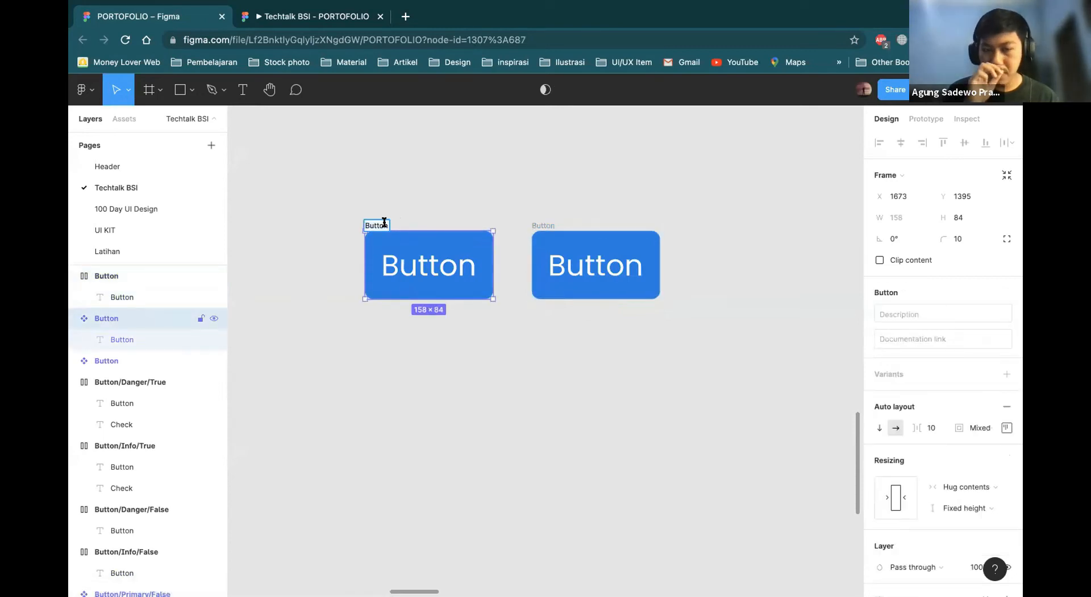
{"action": "left_click", "coordinate": [543, 225]}
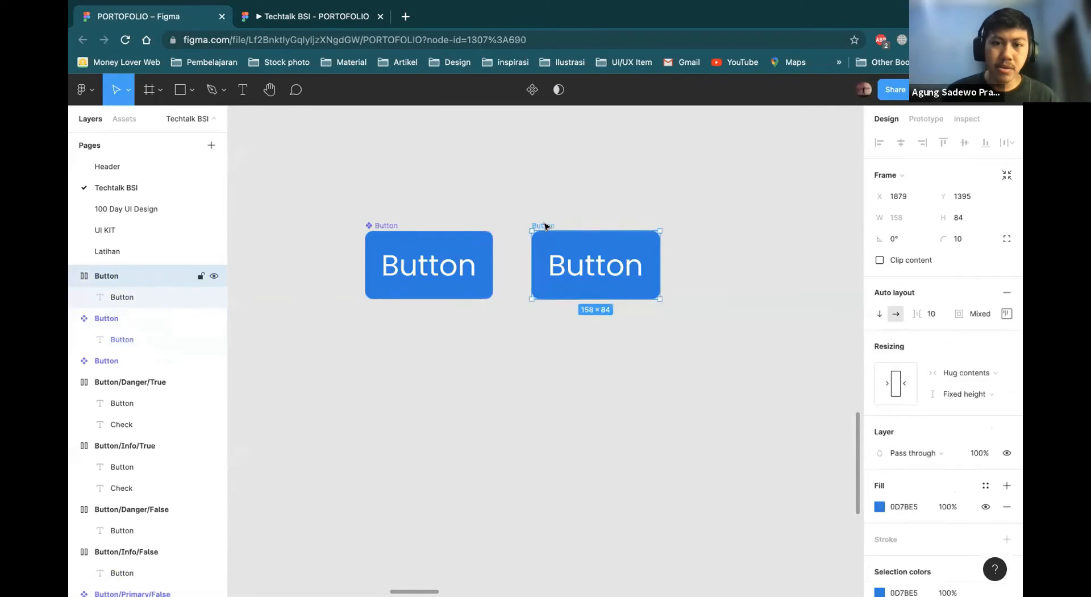
Add a 0D7BE5 stroke to the detached button and hide its fill to make an outlined button.
{"action": "left_click", "coordinate": [1006, 538]}
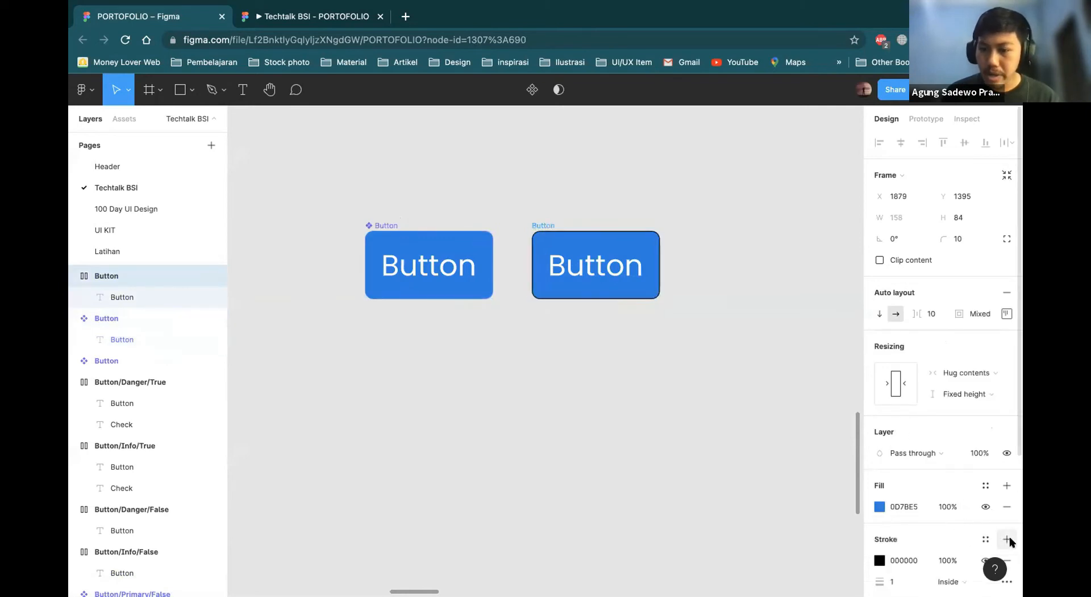
{"action": "left_click", "coordinate": [879, 560]}
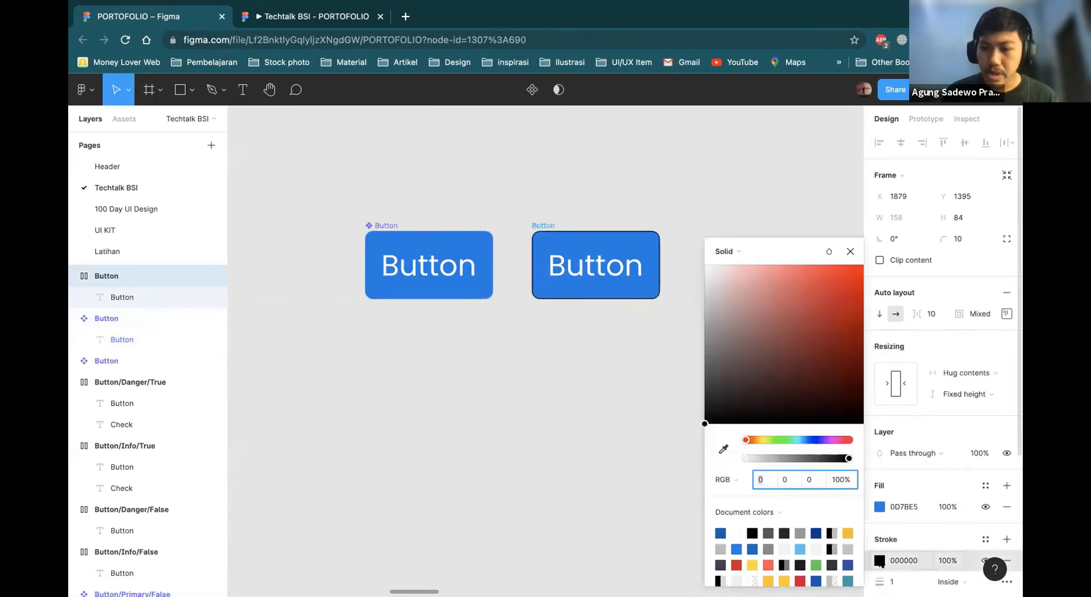
{"action": "left_click", "coordinate": [737, 546]}
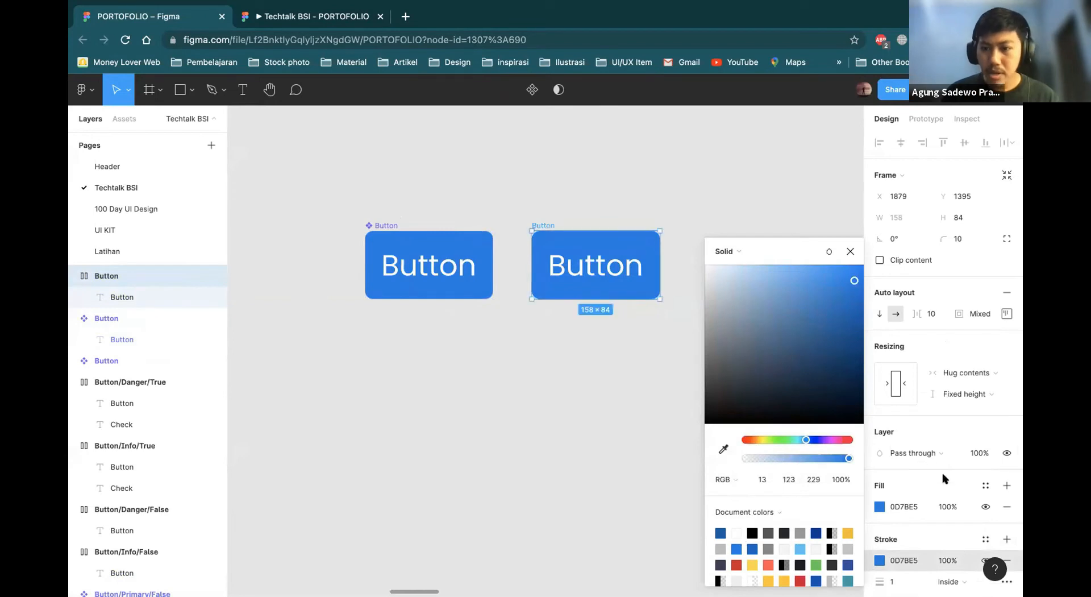
{"action": "left_click", "coordinate": [985, 507]}
{"action": "left_click", "coordinate": [623, 398]}
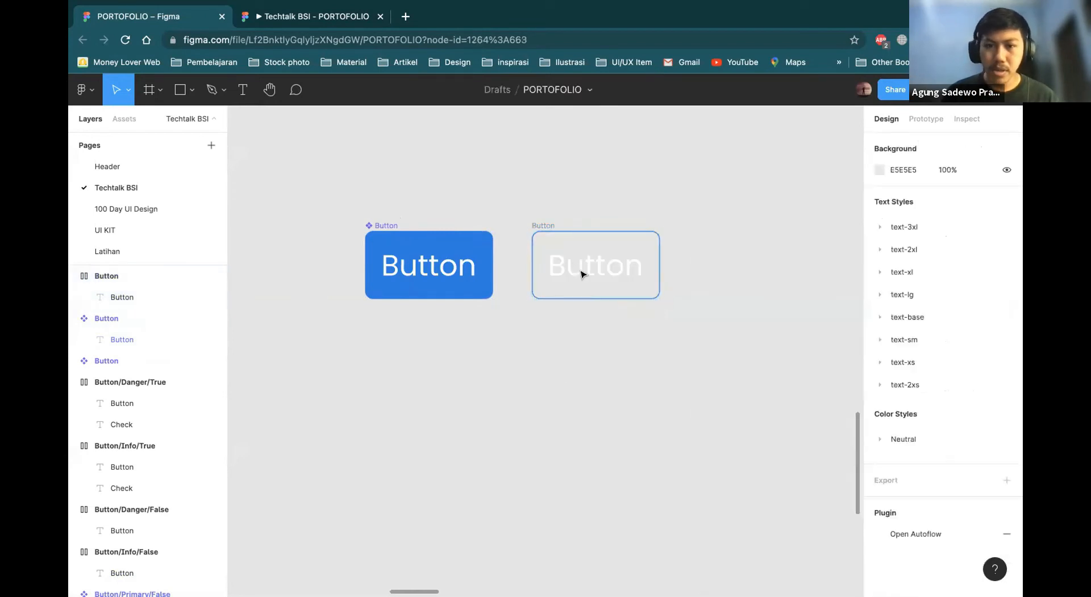
Duplicate the outlined button to X 2077 and give the copy a visible FDD835 yellow fill with its stroke hidden.
{"action": "left_click", "coordinate": [543, 229]}
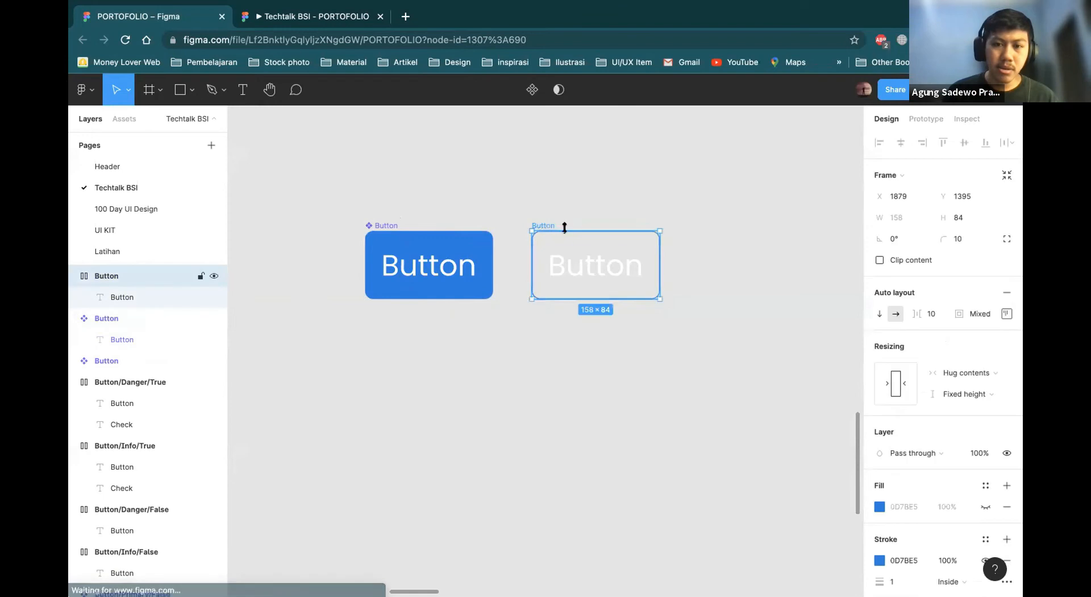
{"action": "key", "text": "ctrl+d"}
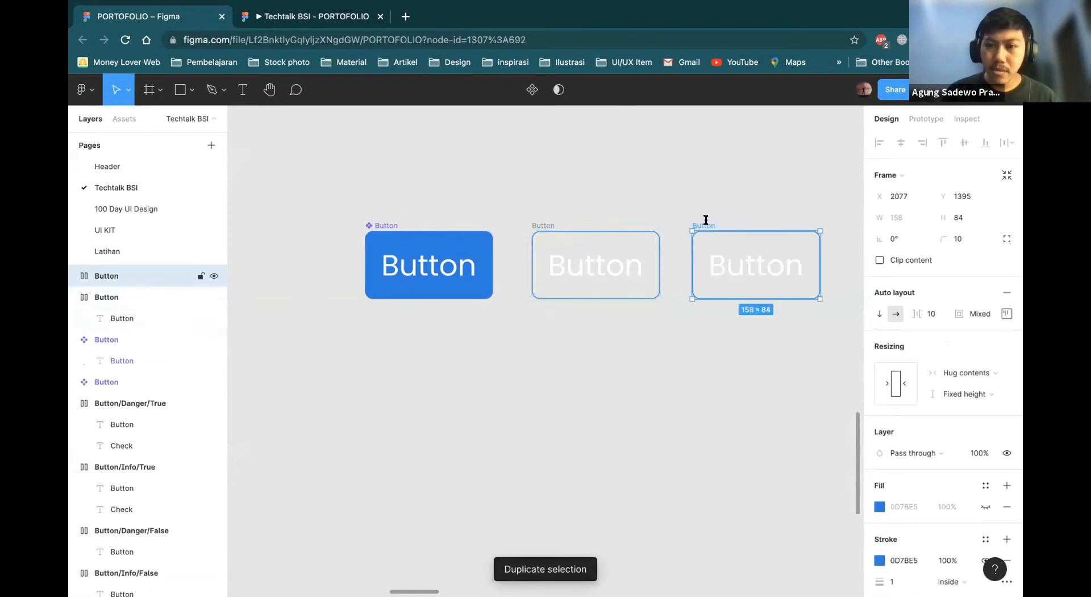
{"action": "double_click", "coordinate": [752, 254]}
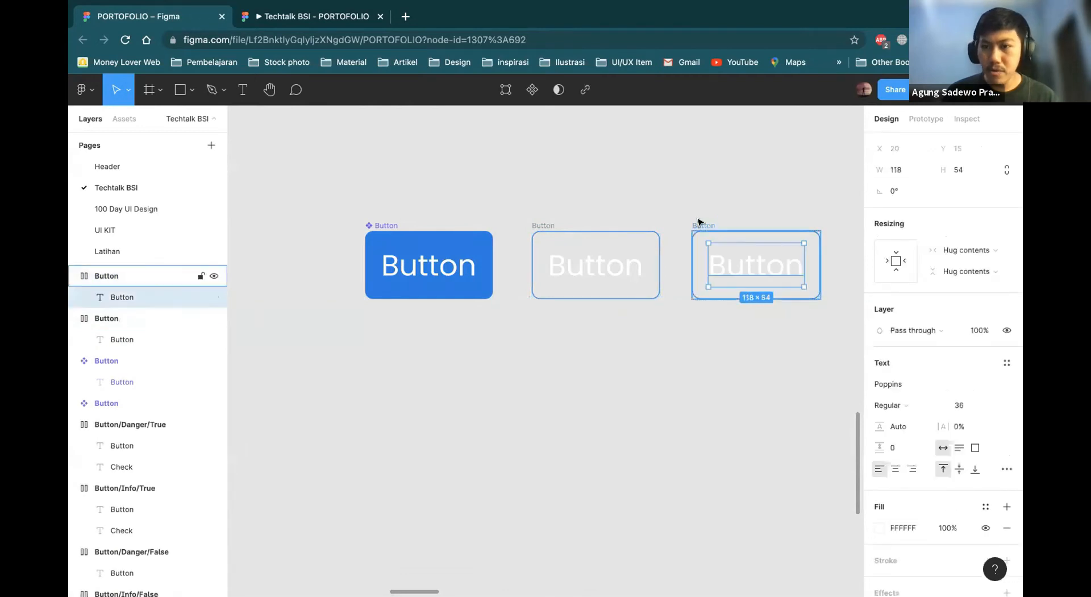
{"action": "left_click", "coordinate": [698, 222]}
{"action": "left_click", "coordinate": [879, 506]}
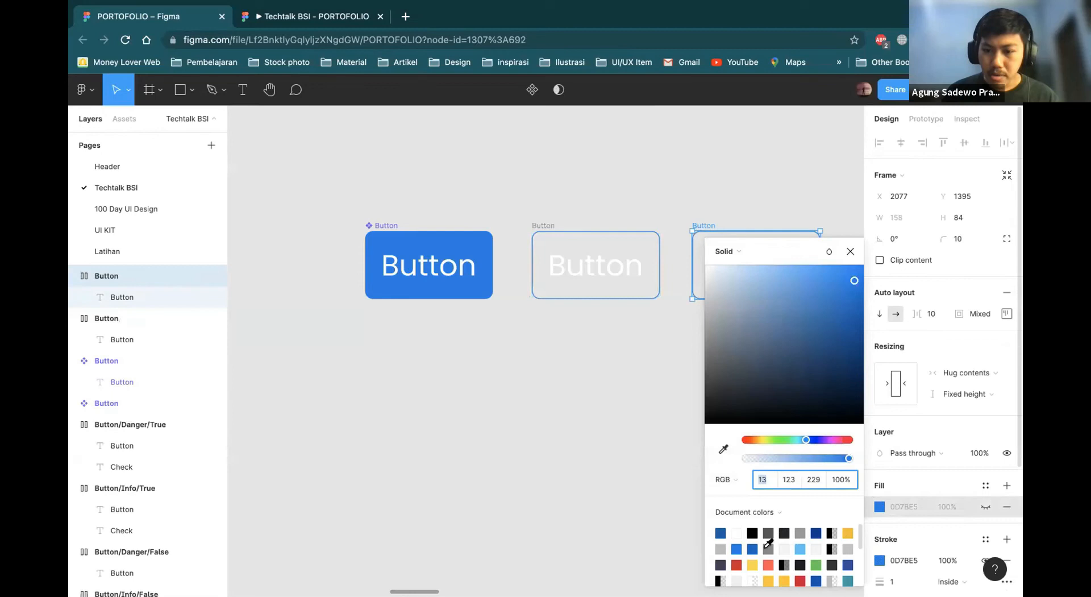
{"action": "left_click", "coordinate": [752, 562]}
{"action": "left_click", "coordinate": [985, 560]}
{"action": "left_click", "coordinate": [647, 310]}
Duplicate the yellow button to X 2275 and set the copy's fill to red FF5252.
{"action": "left_click", "coordinate": [701, 227]}
{"action": "key", "text": "ctrl+d"}
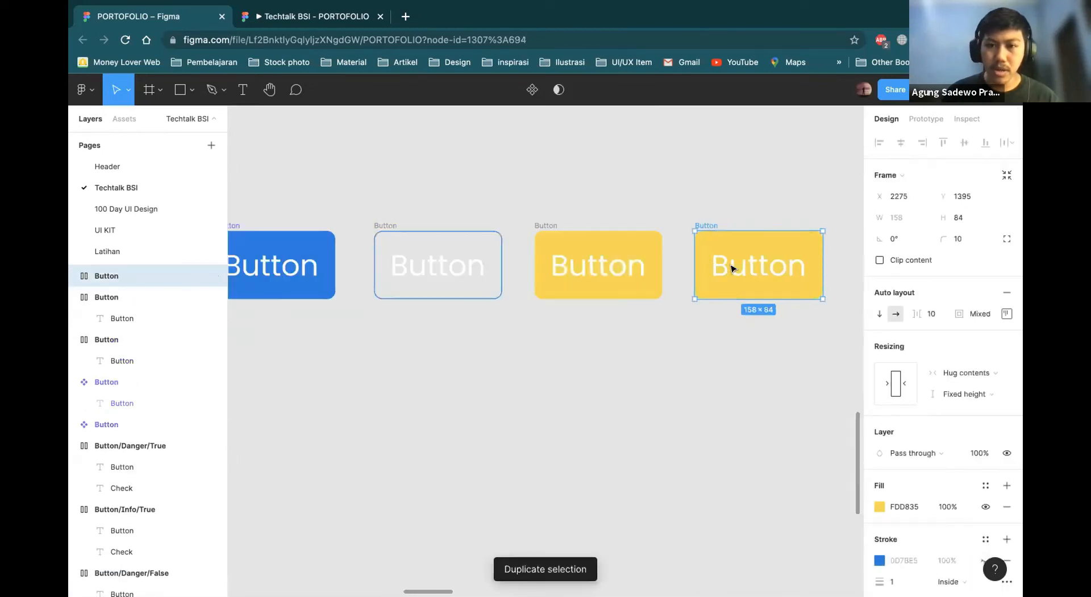
{"action": "left_click", "coordinate": [879, 506]}
{"action": "left_click", "coordinate": [767, 564]}
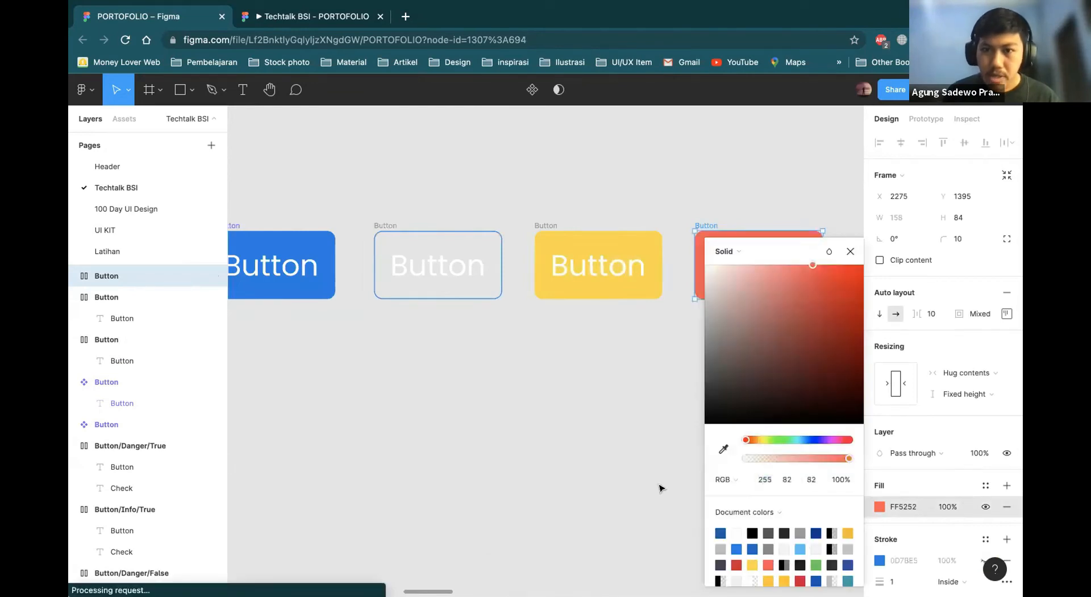
{"action": "left_click", "coordinate": [732, 455]}
{"action": "left_click", "coordinate": [703, 231]}
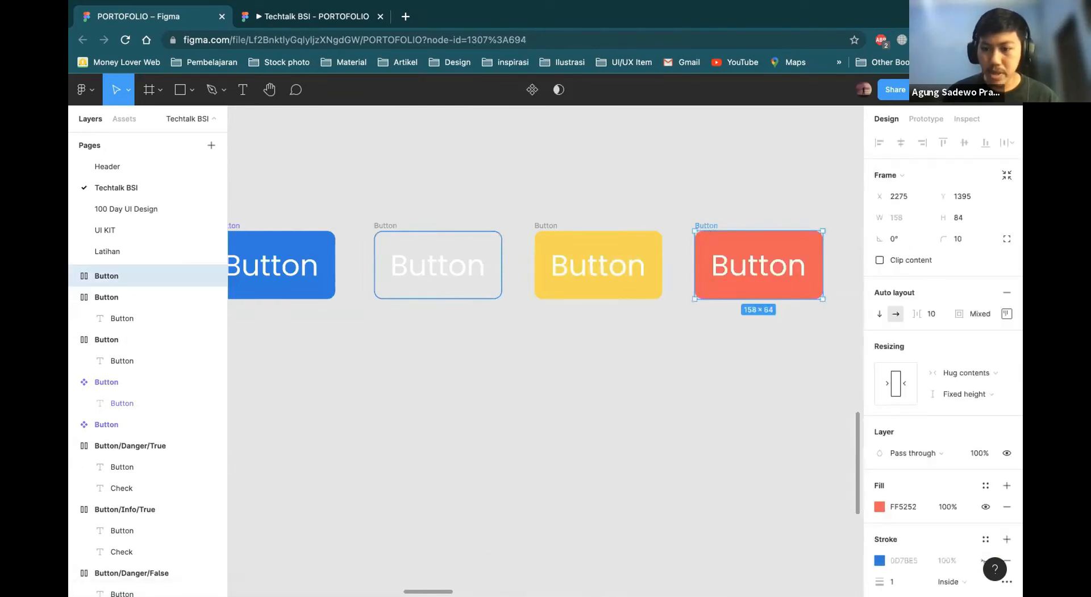
{"action": "scroll", "coordinate": [438, 257], "scroll_direction": "left", "scroll_amount": 3}
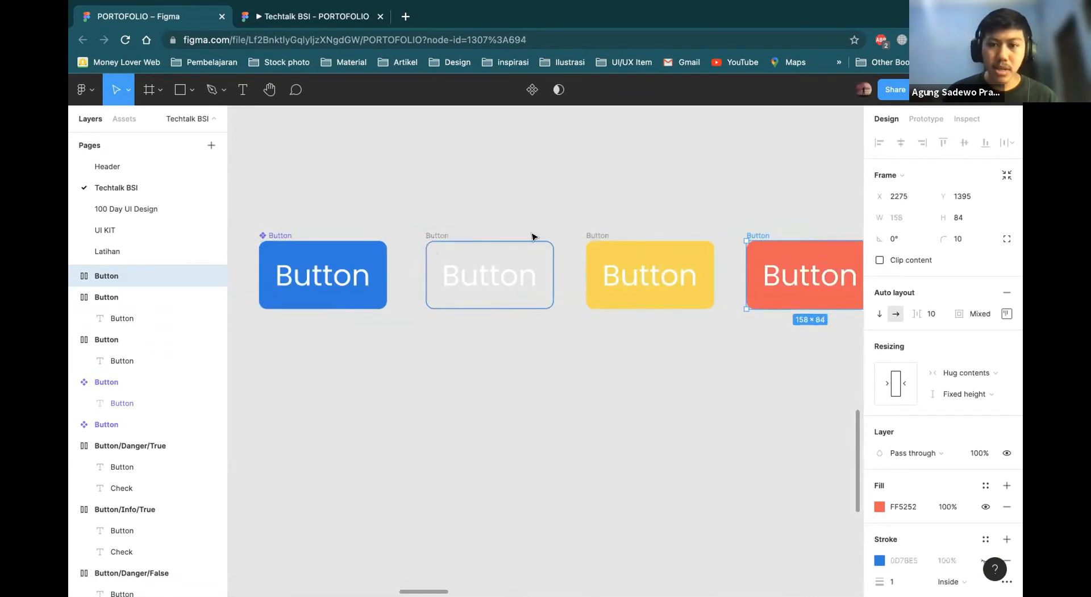
{"action": "left_click", "coordinate": [585, 322]}
{"action": "left_click", "coordinate": [281, 236]}
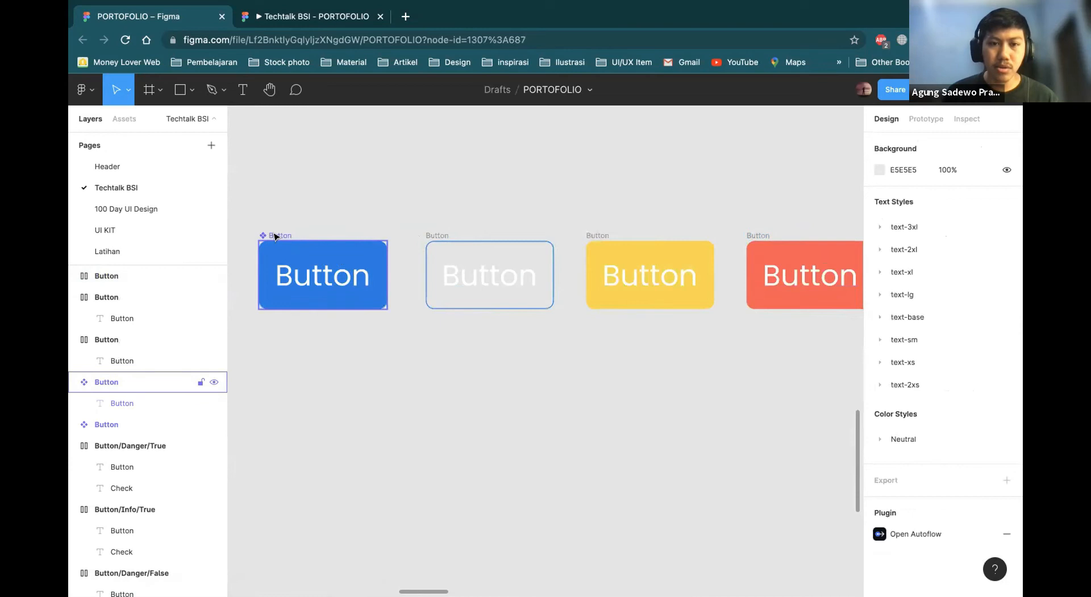
{"action": "left_click", "coordinate": [430, 235]}
{"action": "left_click", "coordinate": [255, 206]}
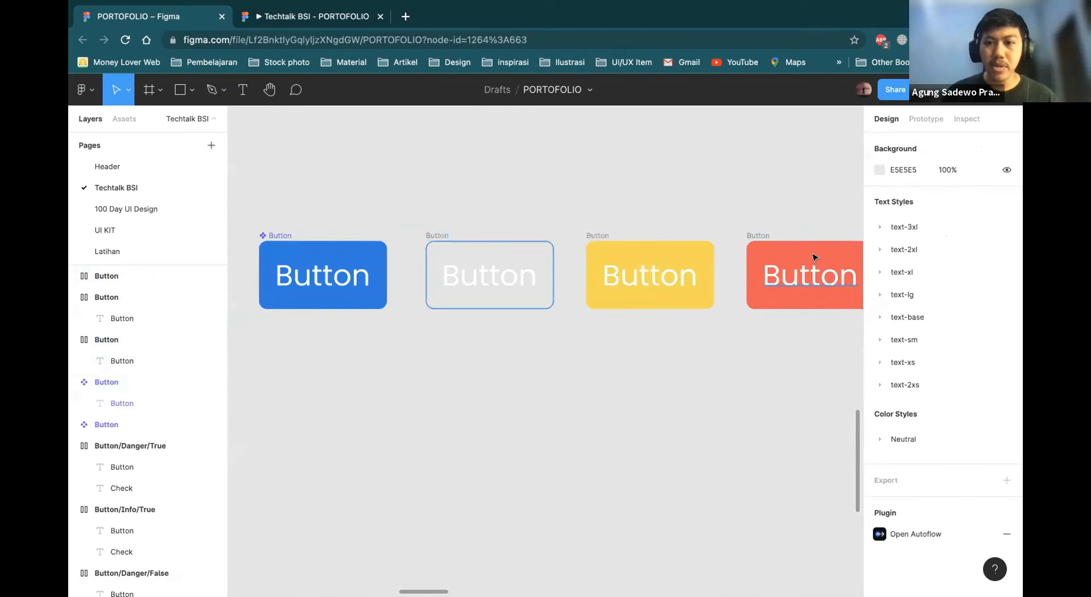
Try turning all four selected buttons into one component, and undo it.
{"action": "left_click_drag", "start_coordinate": [250, 202], "coordinate": [784, 400]}
{"action": "left_click", "coordinate": [516, 89]}
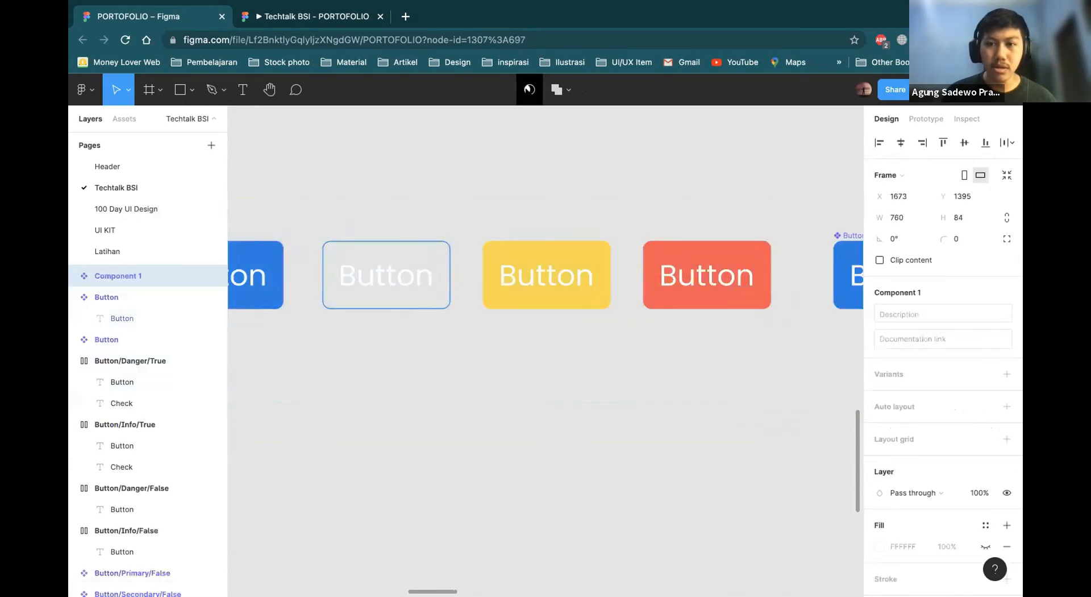
{"action": "key", "text": "ctrl+z"}
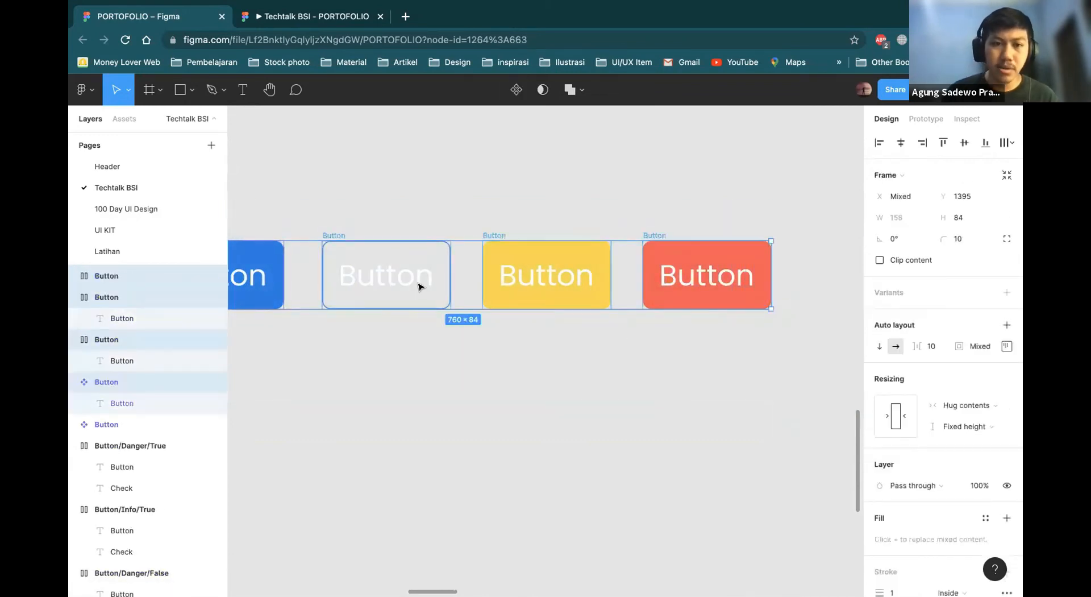
{"action": "left_click", "coordinate": [419, 285]}
Rename the blue Button component to Button/Primary.
{"action": "left_click", "coordinate": [338, 235]}
{"action": "scroll", "coordinate": [338, 235], "scroll_direction": "left", "scroll_amount": 4}
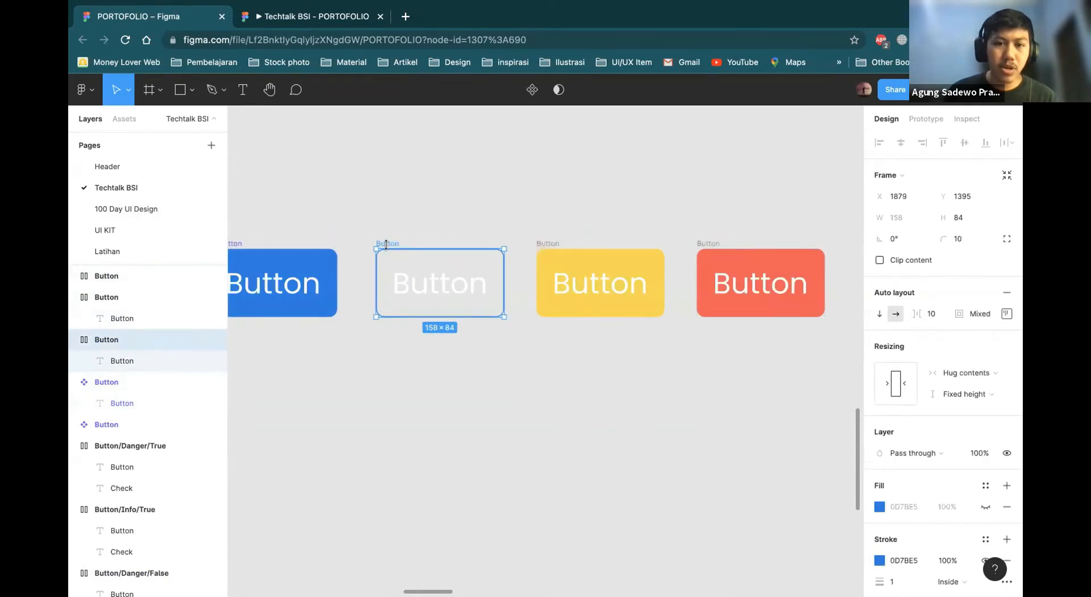
{"action": "left_click", "coordinate": [279, 250]}
{"action": "double_click", "coordinate": [277, 250]}
{"action": "type", "text": "/Primary"}
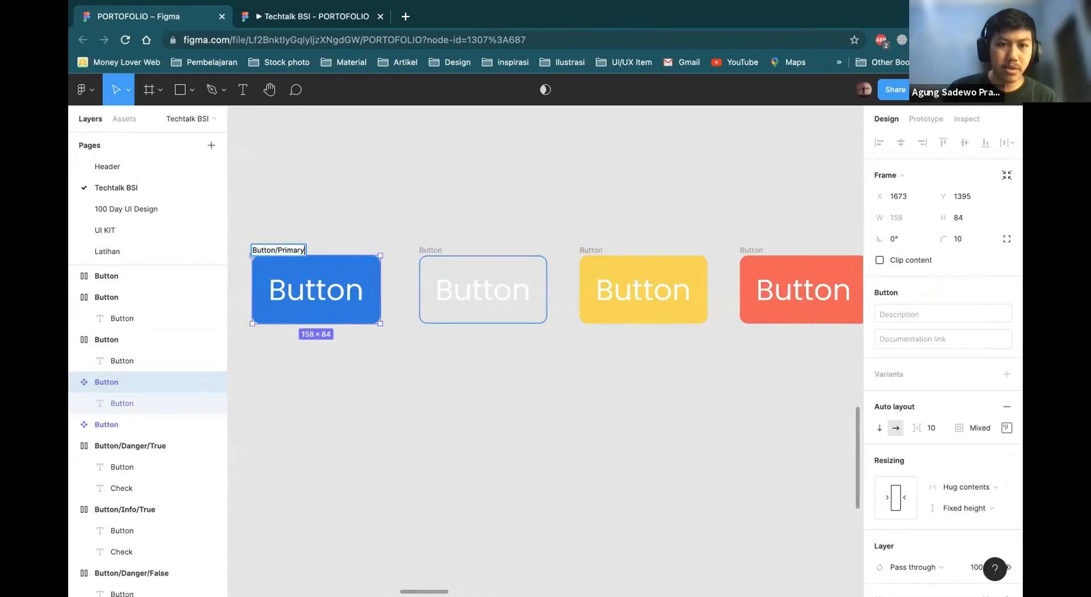
{"action": "key", "text": "Return"}
Rename the outlined button to Button/Secondary and the yellow button to Button/Info.
{"action": "left_click", "coordinate": [426, 250]}
{"action": "double_click", "coordinate": [428, 250]}
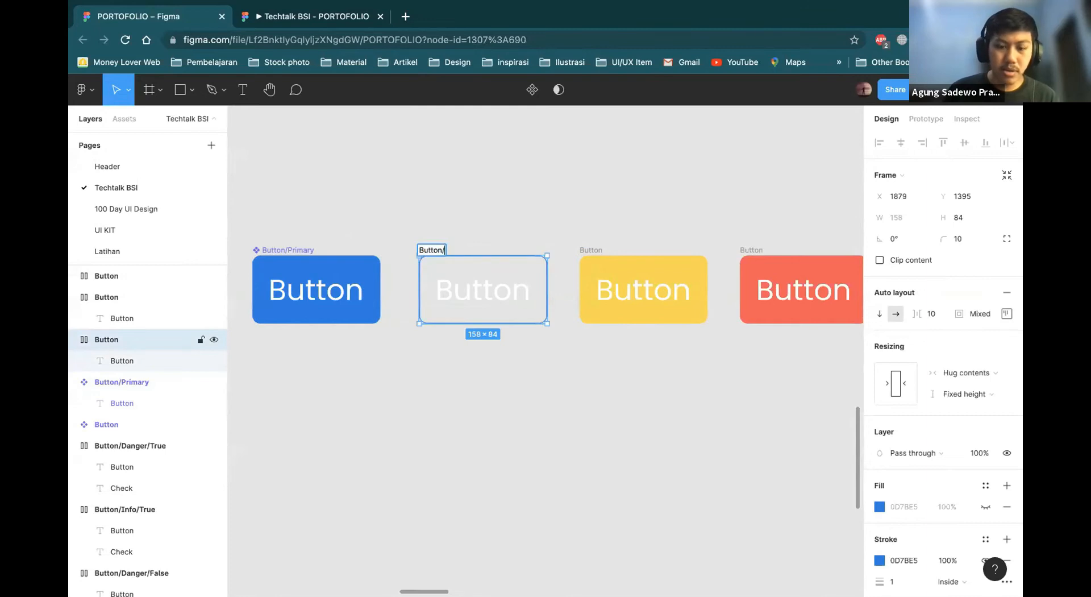
{"action": "type", "text": "/Secondary"}
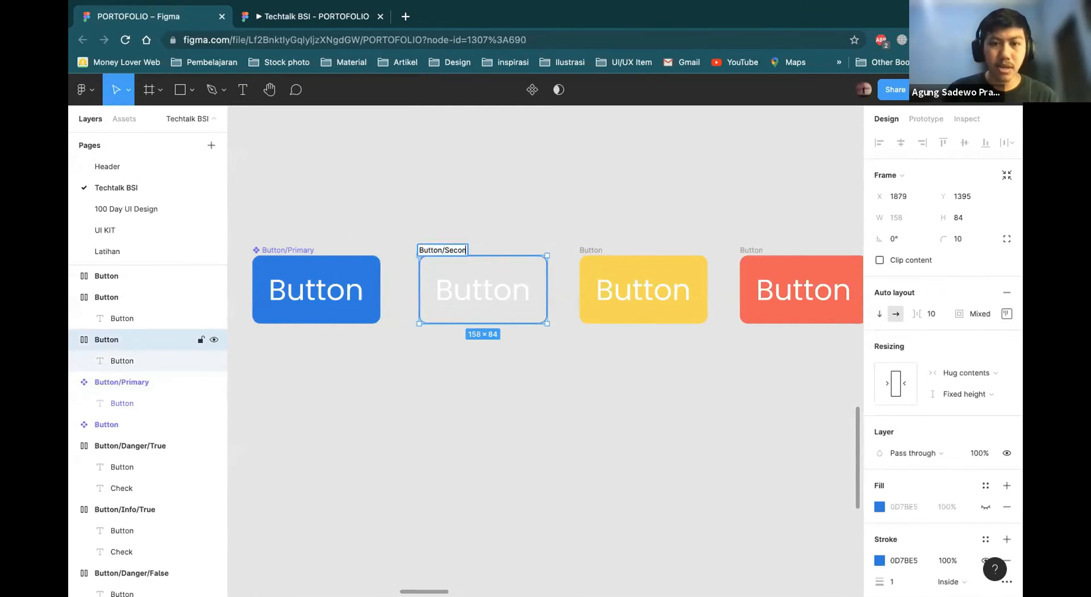
{"action": "left_click", "coordinate": [595, 250]}
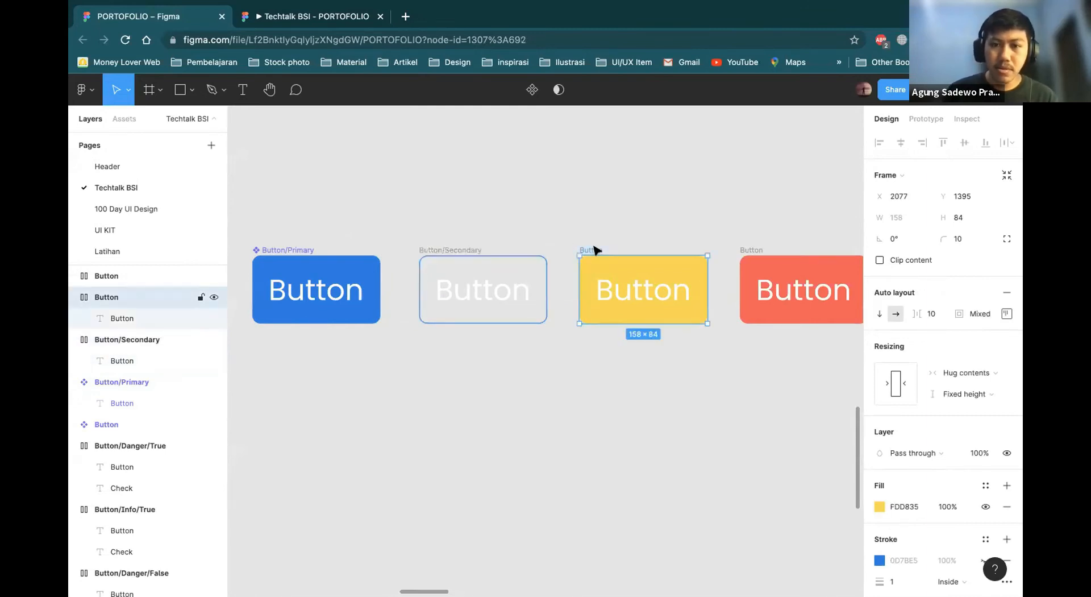
{"action": "double_click", "coordinate": [594, 250]}
{"action": "type", "text": "/Info"}
Rename the red button to Button/Danger.
{"action": "left_click", "coordinate": [751, 250]}
{"action": "double_click", "coordinate": [751, 250]}
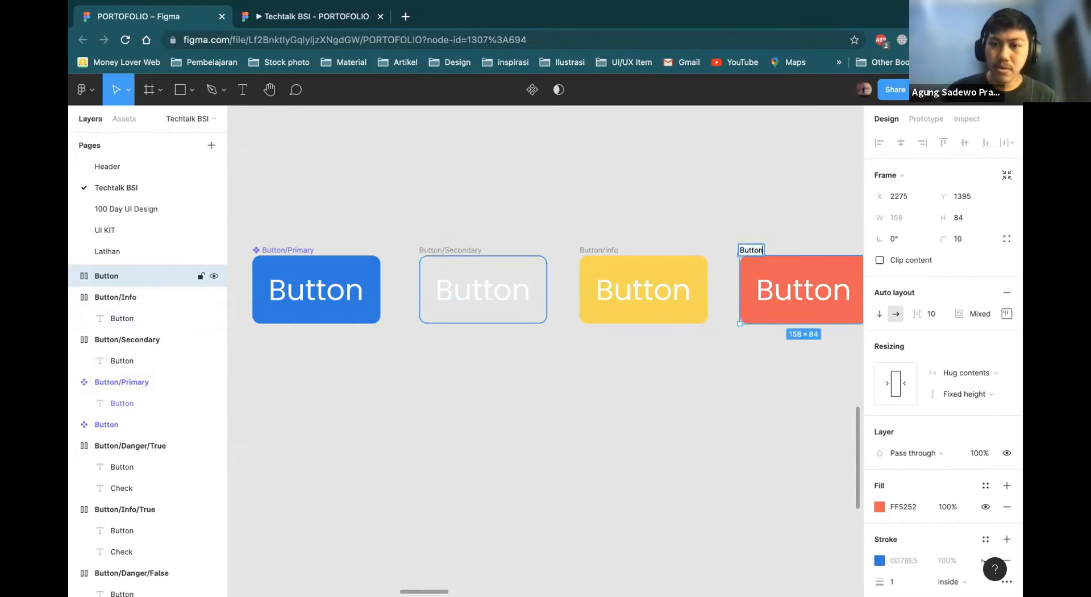
{"action": "type", "text": "Danger"}
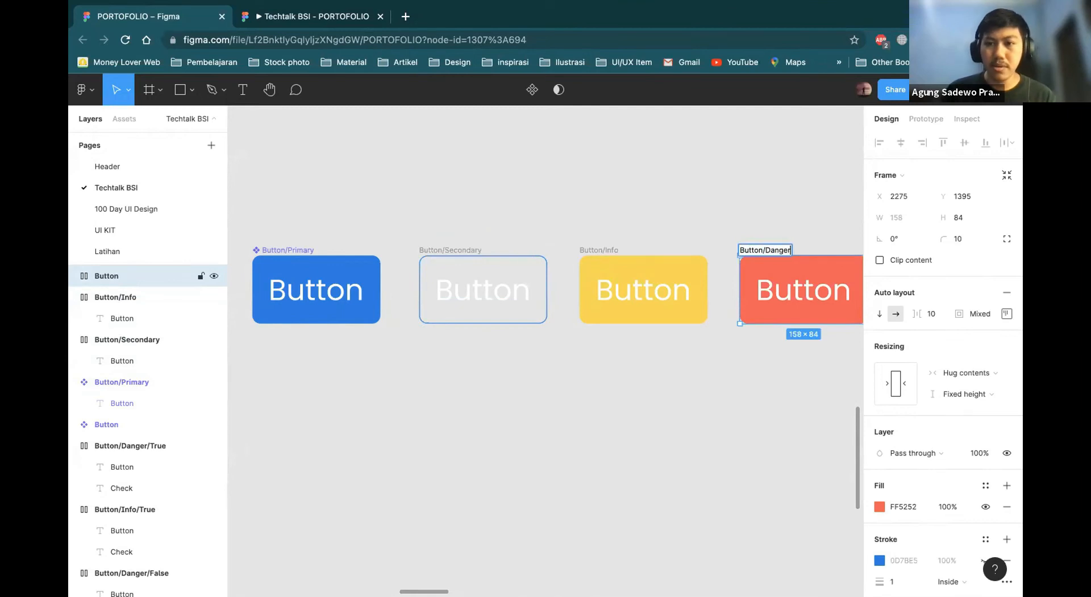
{"action": "left_click", "coordinate": [620, 196]}
Duplicate the Button/Primary component directly below at X 1673, Y 1538, and detach the copy from its main component.
{"action": "left_click", "coordinate": [340, 295]}
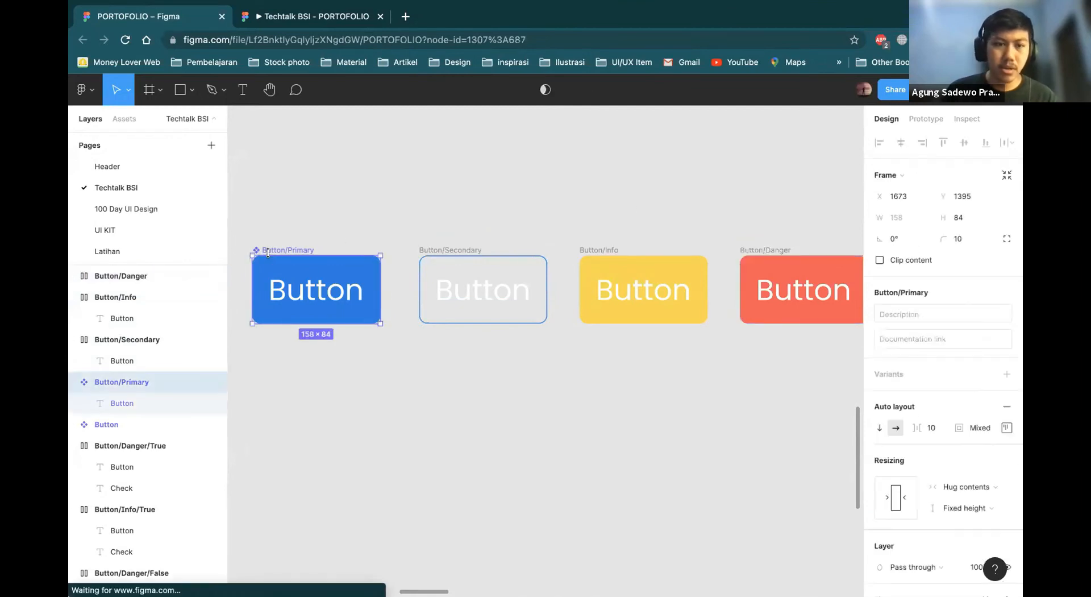
{"action": "key", "text": "ctrl+d"}
{"action": "left_click_drag", "start_coordinate": [340, 294], "coordinate": [333, 401]}
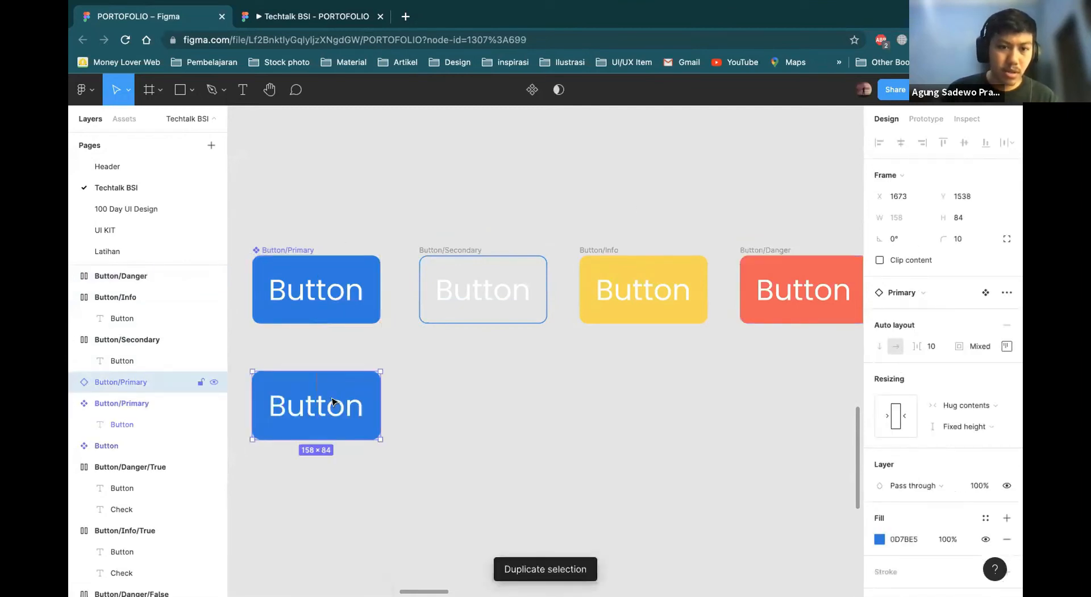
{"action": "right_click", "coordinate": [370, 432]}
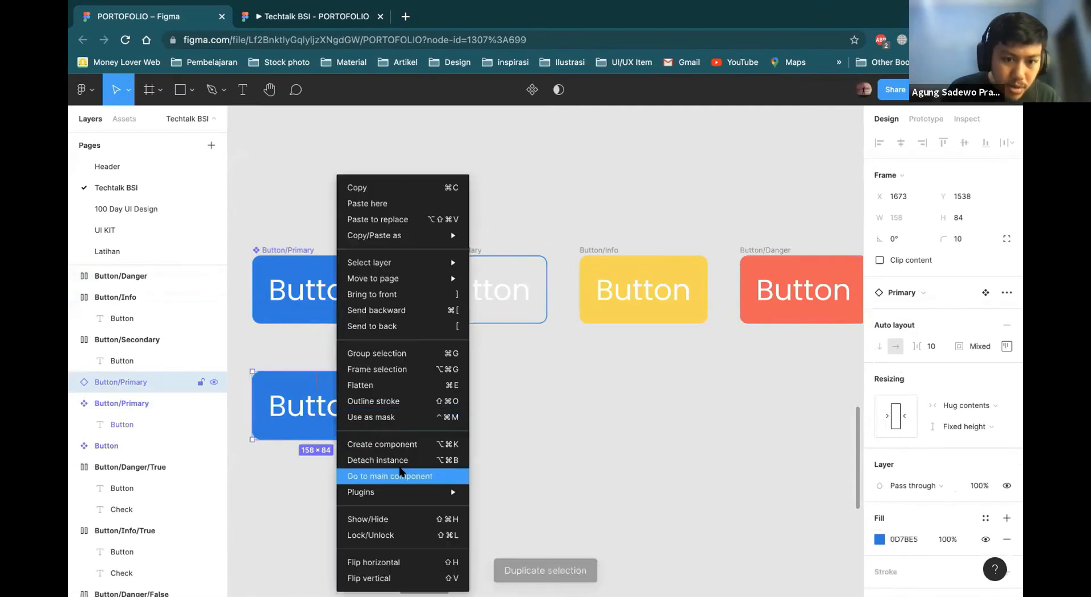
{"action": "left_click", "coordinate": [369, 459]}
Delete the original Button/Primary component and move the detached copy into its place in the row at X 1681, Y 1395.
{"action": "left_click_drag", "start_coordinate": [278, 250], "coordinate": [286, 217]}
{"action": "key", "text": "Delete"}
{"action": "left_click_drag", "start_coordinate": [426, 365], "coordinate": [430, 251]}
{"action": "scroll", "coordinate": [430, 251], "scroll_direction": "right", "scroll_amount": 3}
{"action": "scroll", "coordinate": [429, 249], "scroll_direction": "down", "scroll_amount": 2}
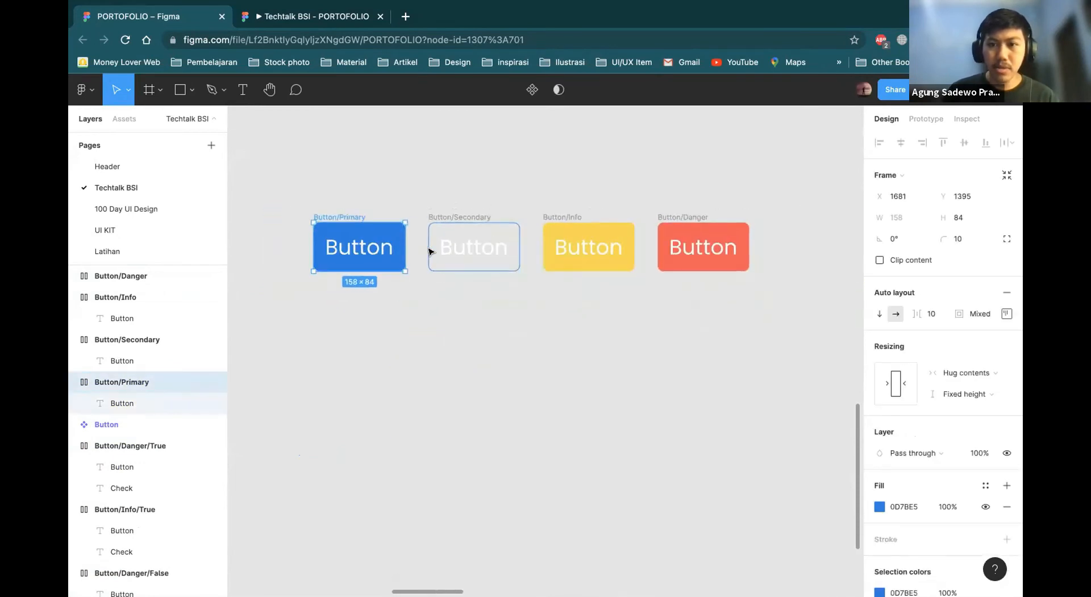
{"action": "left_click", "coordinate": [282, 206]}
{"action": "left_click_drag", "start_coordinate": [295, 220], "coordinate": [790, 355]}
{"action": "left_click", "coordinate": [517, 89]}
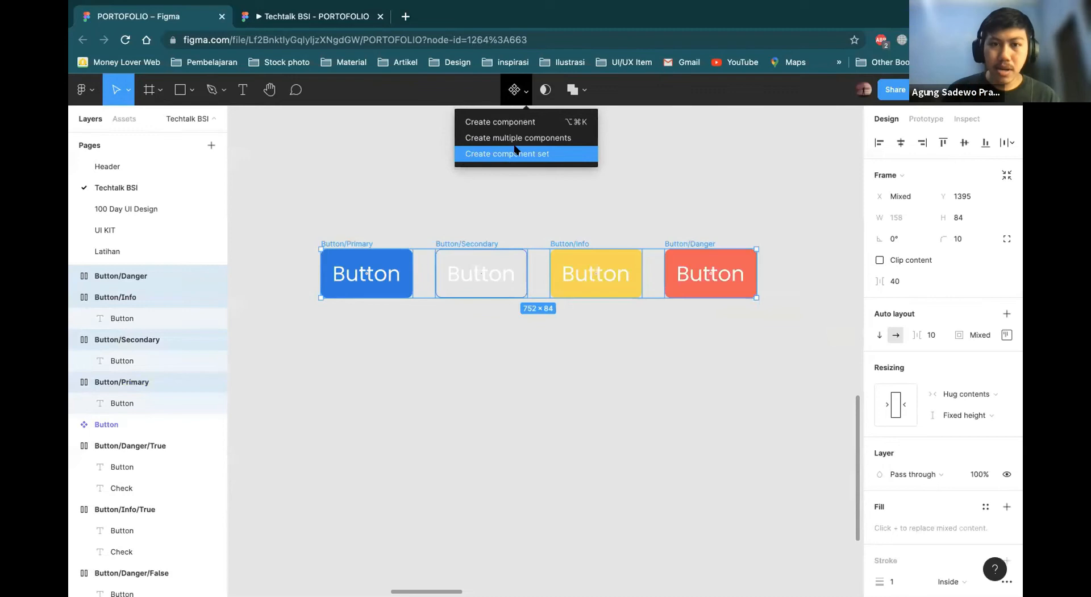
{"action": "left_click", "coordinate": [405, 235]}
Turn the Button/Primary and Button/Secondary frames into two separate components.
{"action": "left_click", "coordinate": [360, 242]}
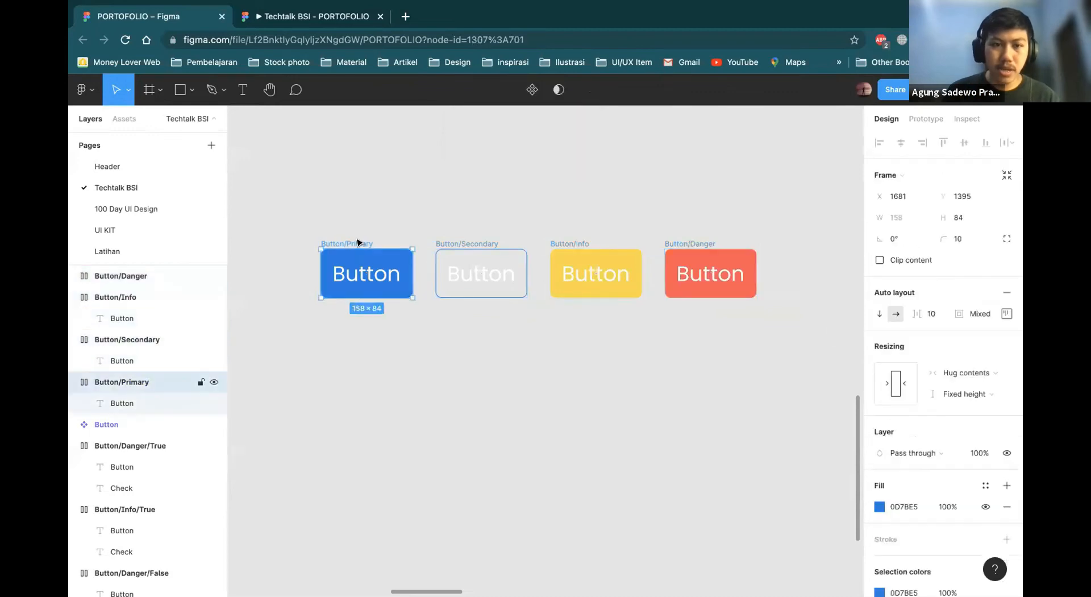
{"action": "key", "text": "ctrl+alt+k"}
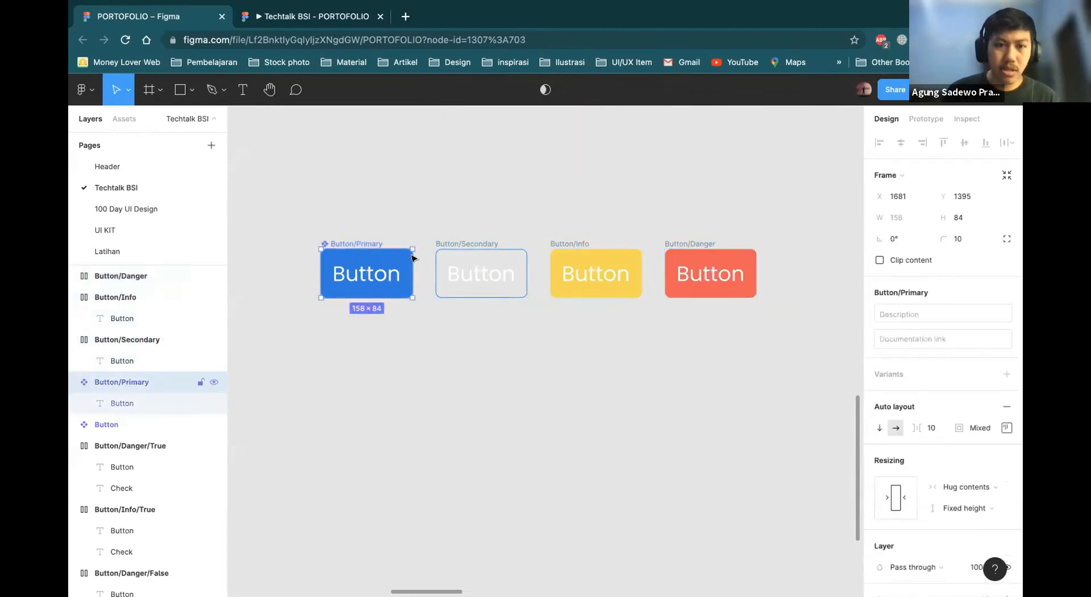
{"action": "left_click", "coordinate": [480, 250]}
{"action": "key", "text": "ctrl+alt+k"}
Try creating a single component from the Primary, Secondary, Info and Danger buttons together, and undo it.
{"action": "left_click_drag", "start_coordinate": [308, 229], "coordinate": [531, 340]}
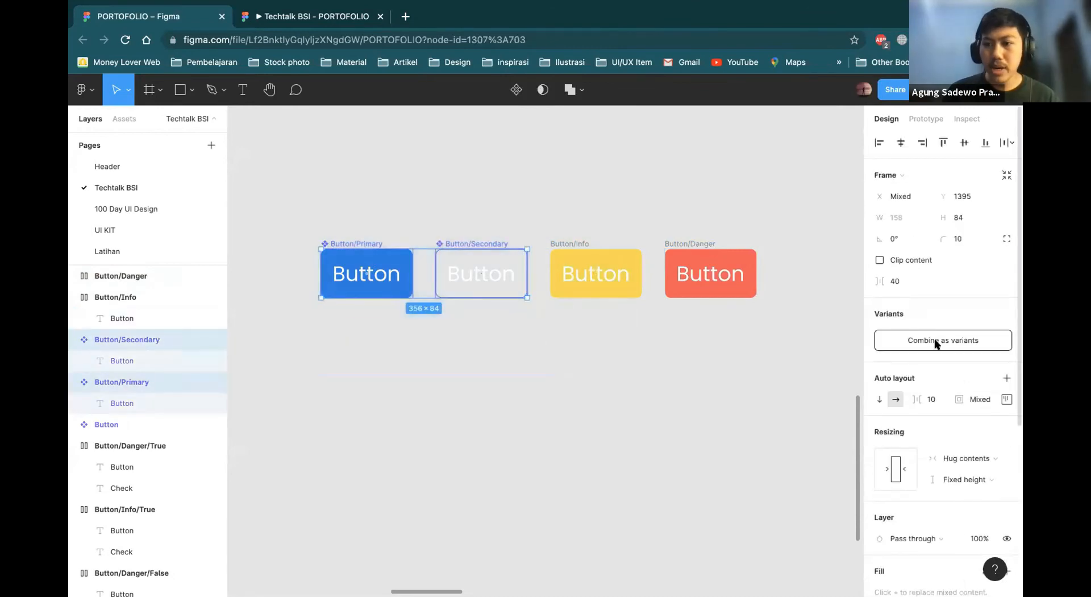
{"action": "left_click", "coordinate": [549, 243]}
{"action": "left_click_drag", "start_coordinate": [316, 199], "coordinate": [755, 356]}
{"action": "left_click", "coordinate": [516, 90]}
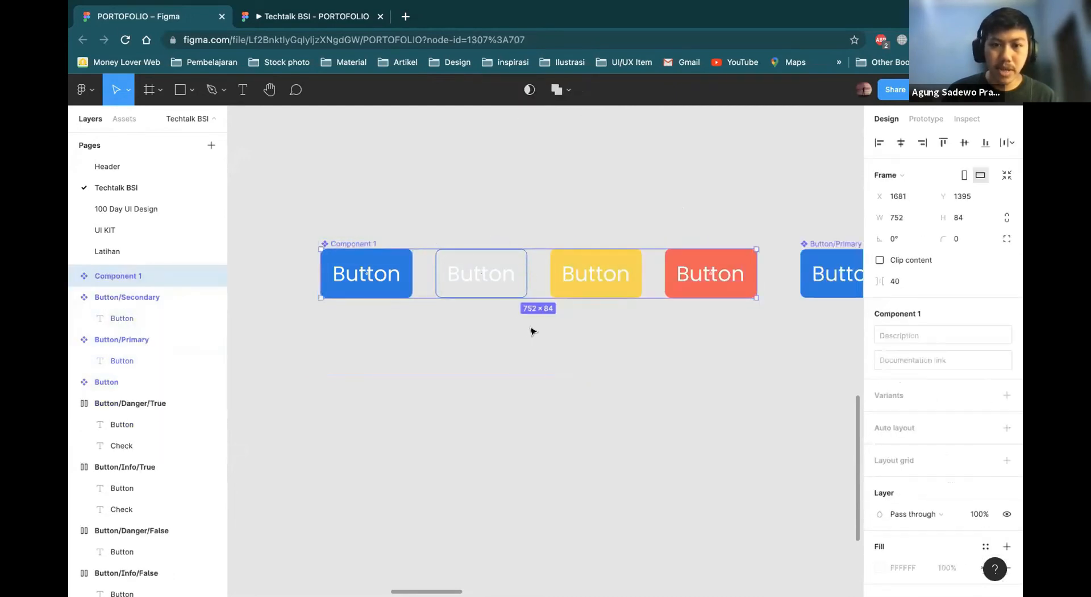
{"action": "left_click", "coordinate": [604, 360]}
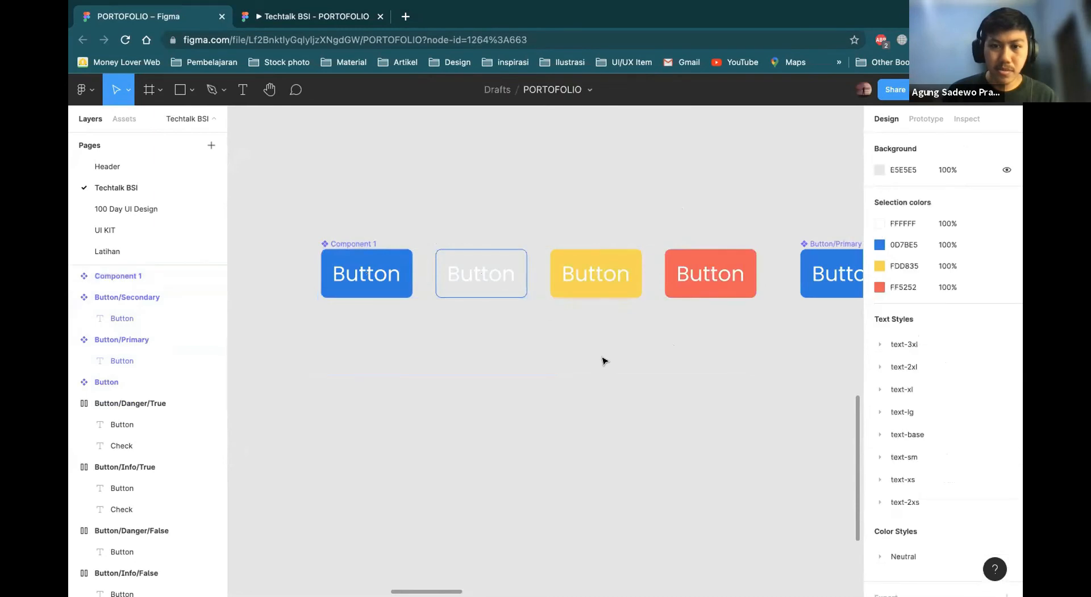
{"action": "key", "text": "super+z"}
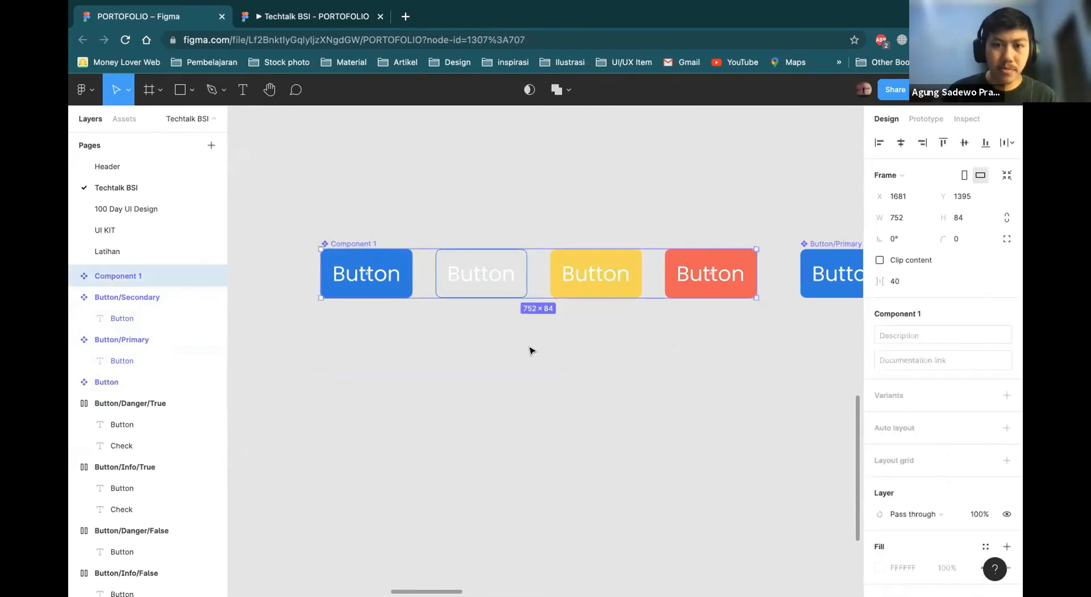
{"action": "key", "text": "super+z"}
{"action": "key", "text": "super+z"}
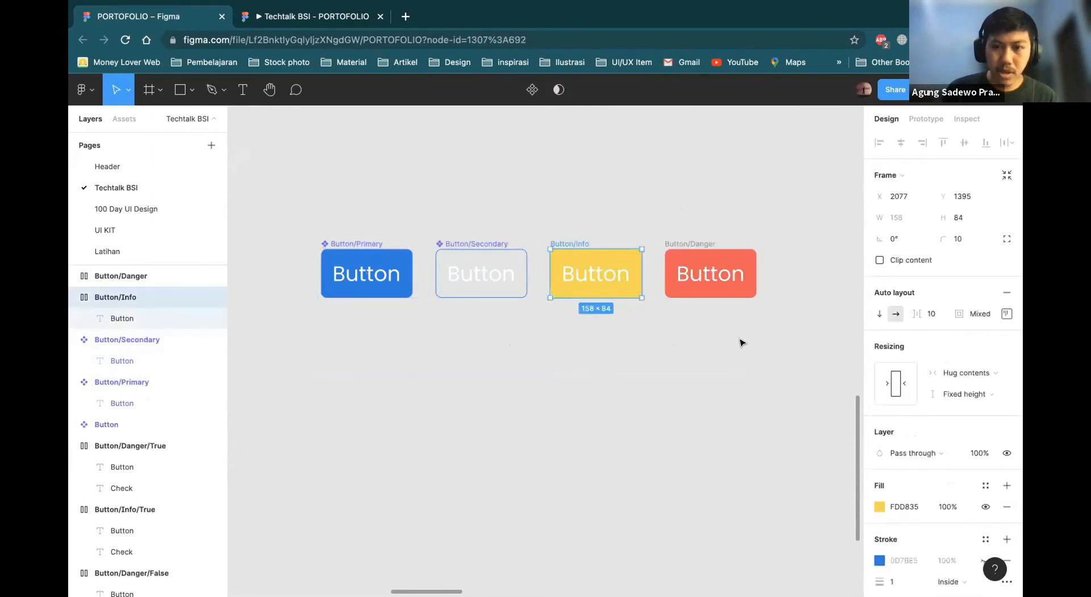
Turn the Button/Info and Button/Danger frames into two separate components.
{"action": "key", "text": "super+alt+k"}
{"action": "left_click", "coordinate": [702, 249]}
{"action": "key", "text": "super+alt+k"}
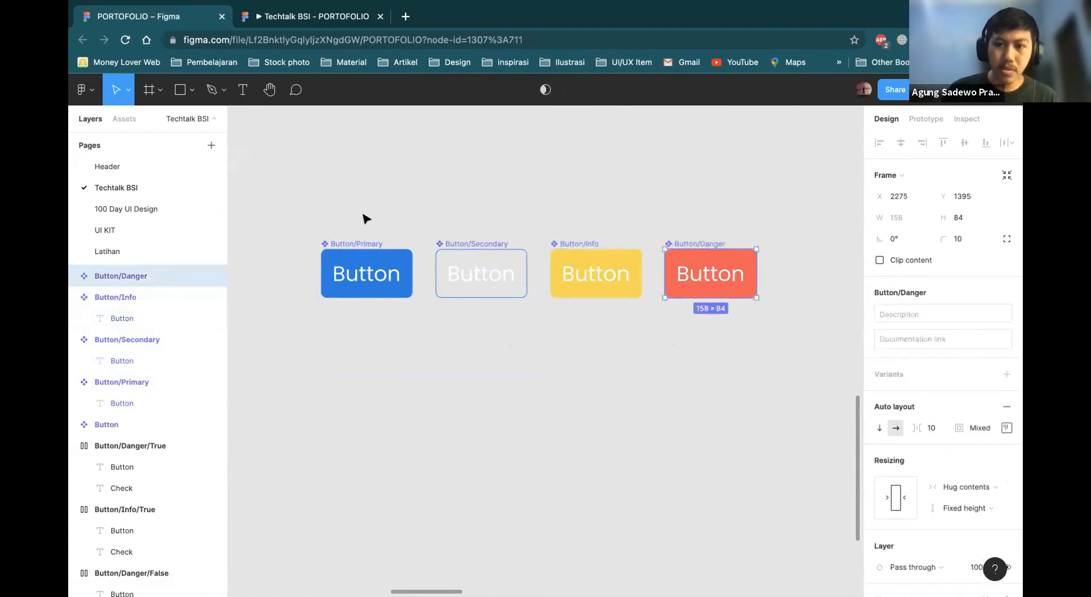
Combine the Primary, Secondary, Info and Danger button components as variants of one Button set.
{"action": "left_click", "coordinate": [294, 216]}
{"action": "left_click_drag", "start_coordinate": [294, 216], "coordinate": [816, 389]}
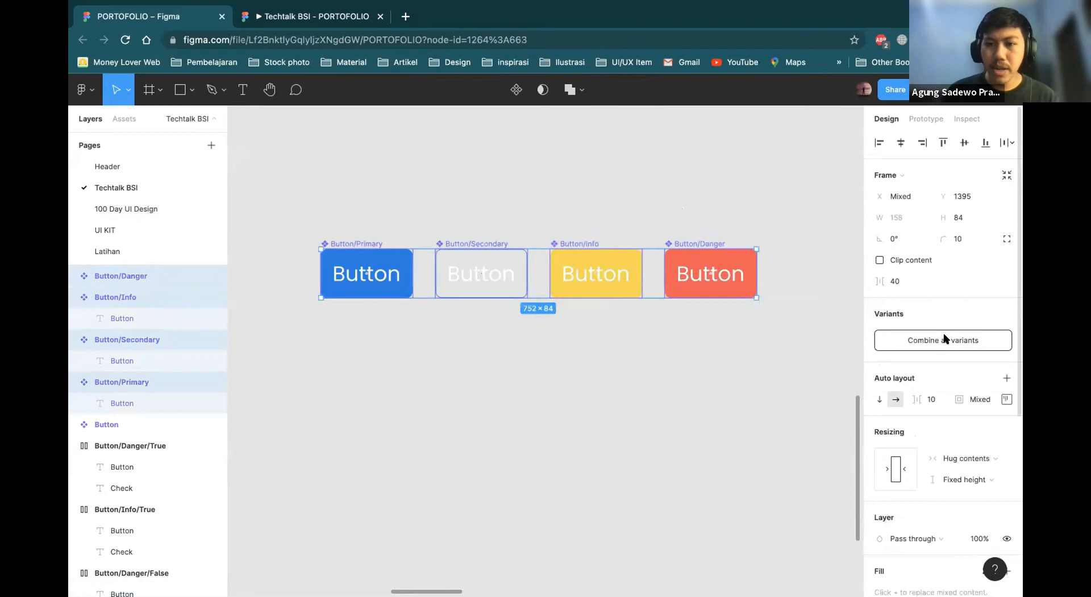
{"action": "left_click", "coordinate": [944, 340]}
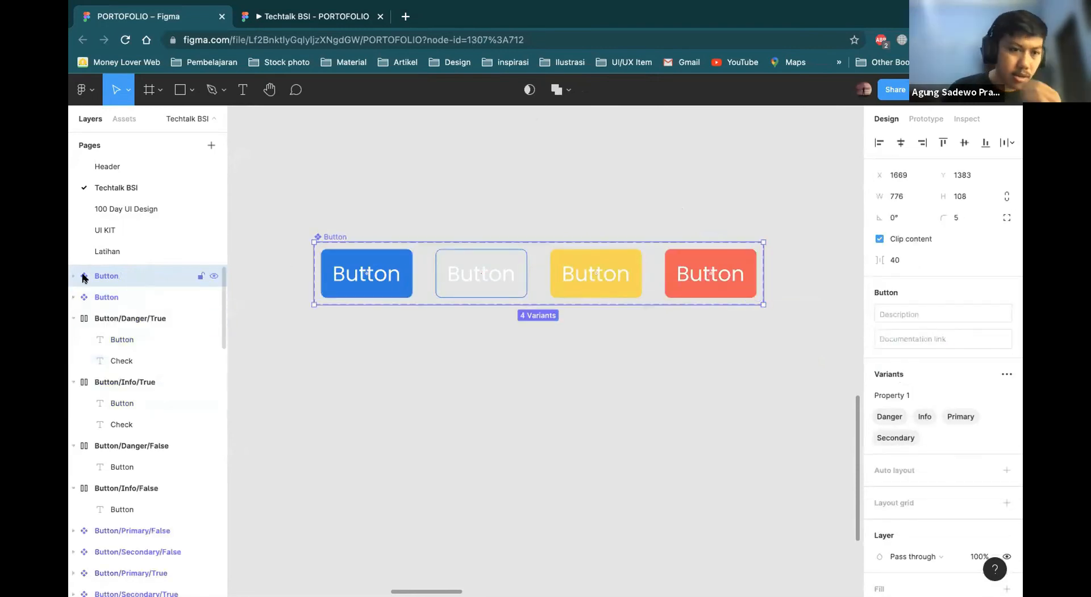
{"action": "left_click", "coordinate": [380, 277]}
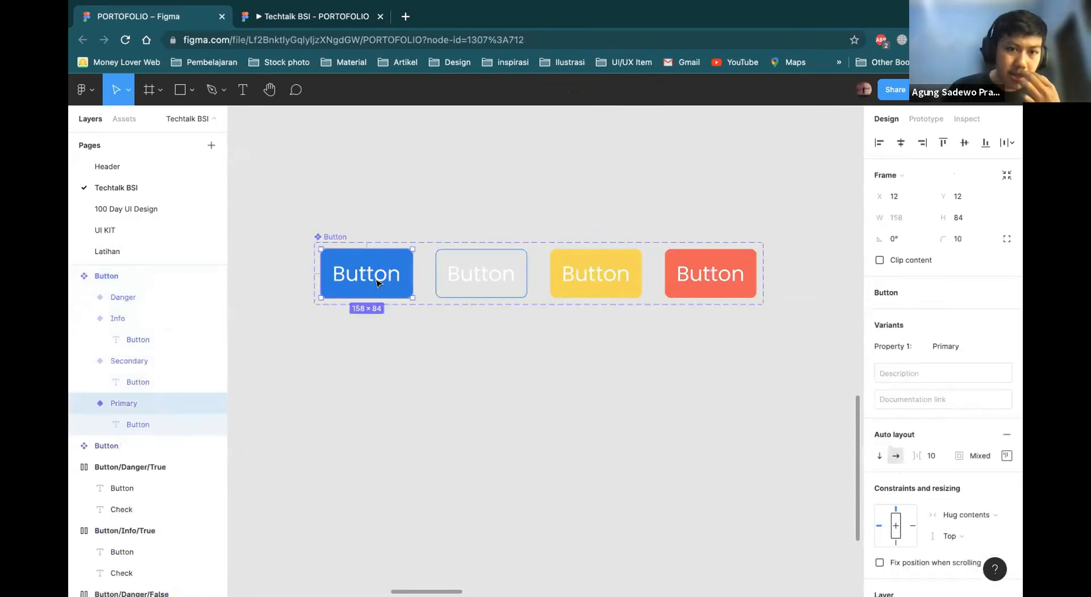
{"action": "key", "text": "ctrl+z"}
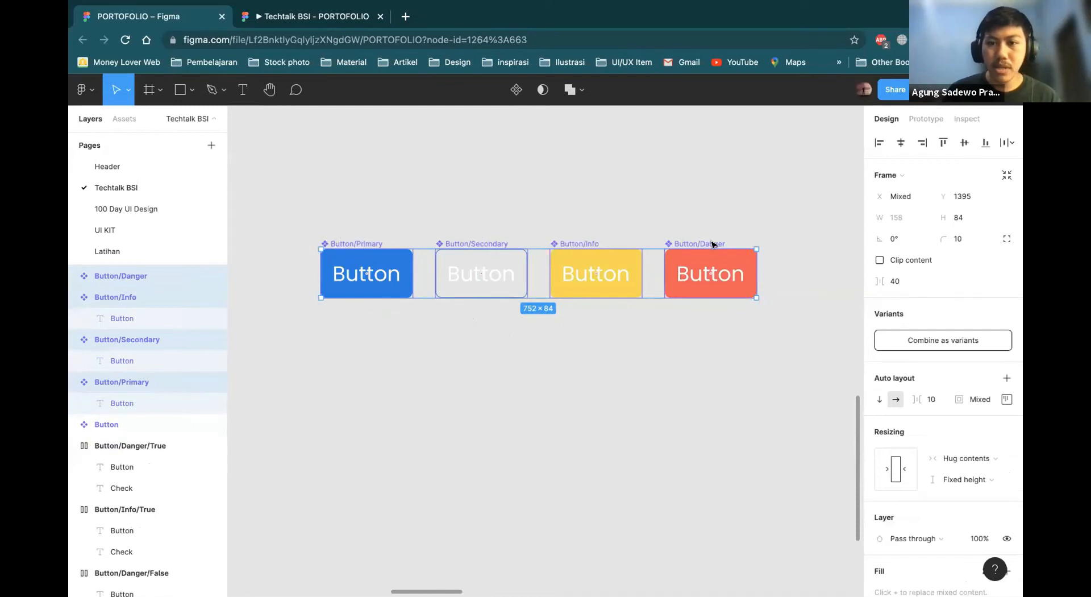
{"action": "left_click", "coordinate": [953, 345]}
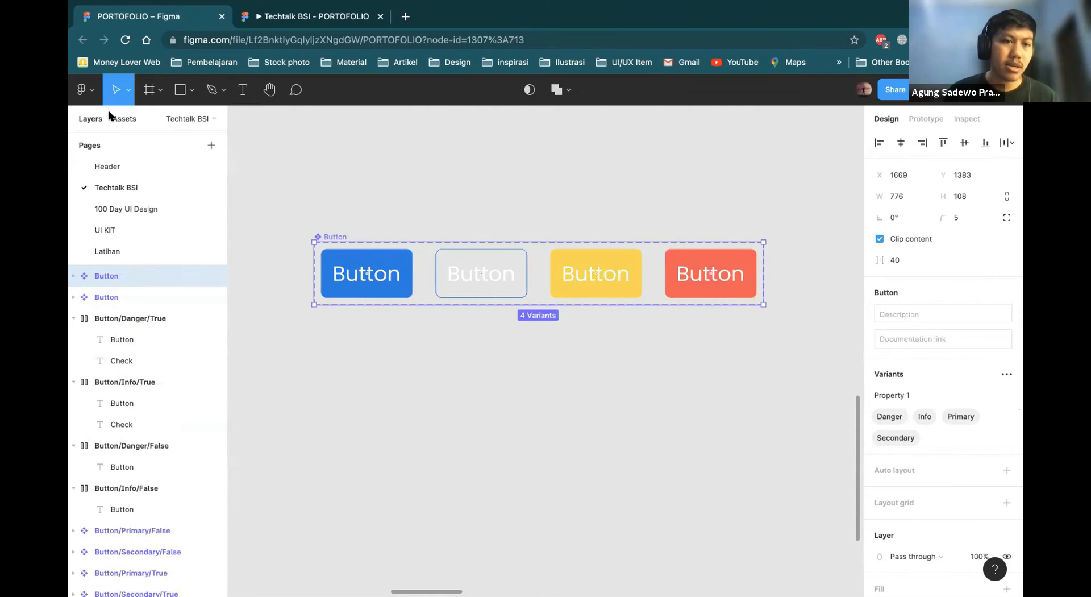
Rename the Button set's variant property from Property 1 to Type.
{"action": "left_click", "coordinate": [887, 394]}
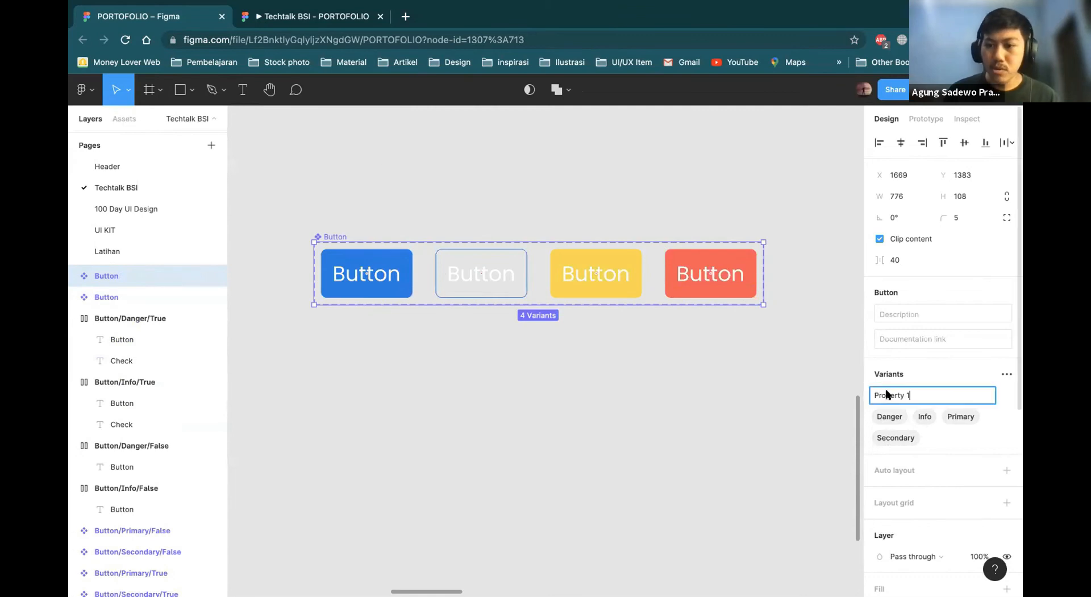
{"action": "triple_click", "coordinate": [903, 394]}
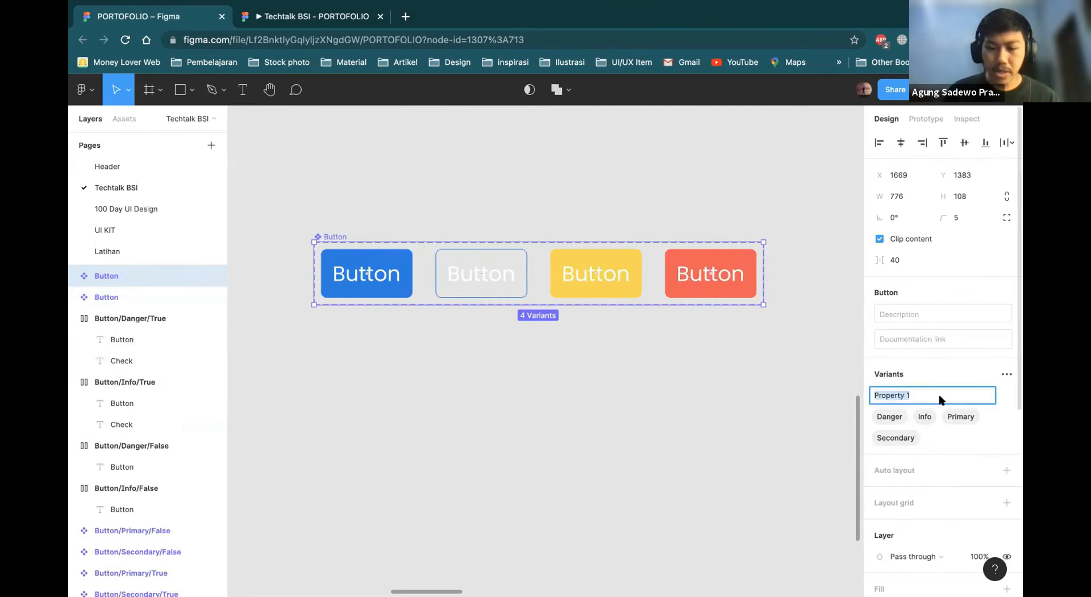
{"action": "type", "text": "Ty"}
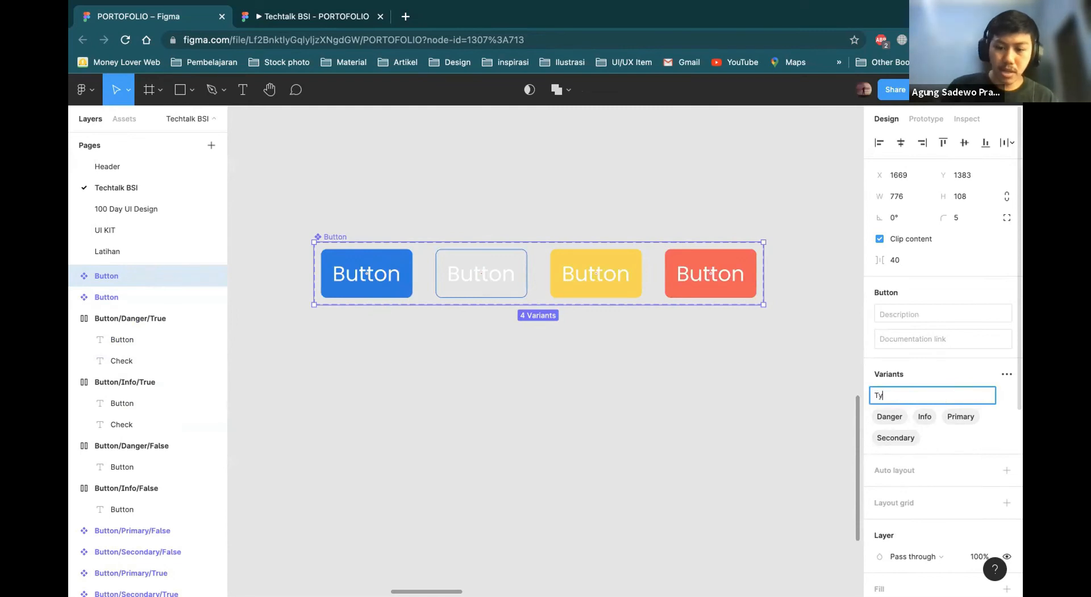
{"action": "type", "text": "pe"}
{"action": "left_click", "coordinate": [293, 189]}
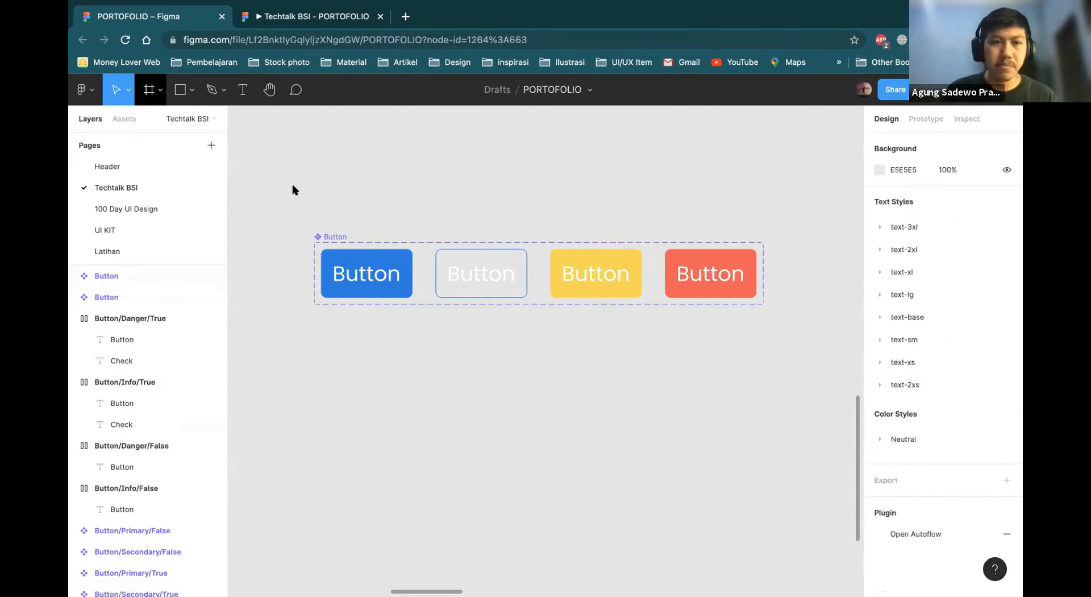
Insert an instance of the new Button set from the local Techtalk BSI components and place it below the set at X 1764, Y 1542.
{"action": "left_click", "coordinate": [125, 117]}
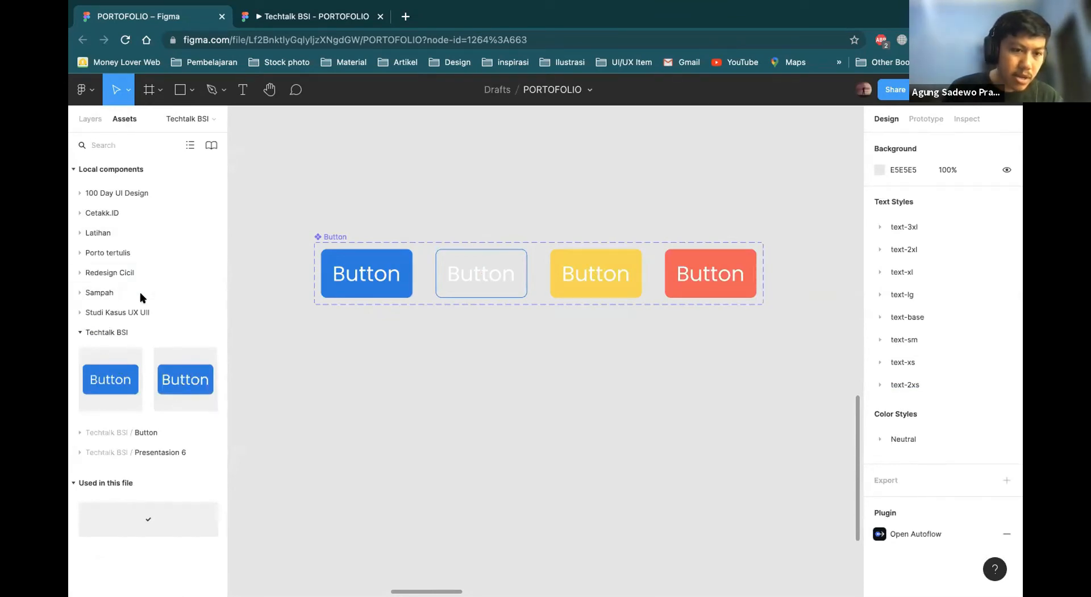
{"action": "left_click", "coordinate": [91, 118]}
{"action": "left_click", "coordinate": [118, 116]}
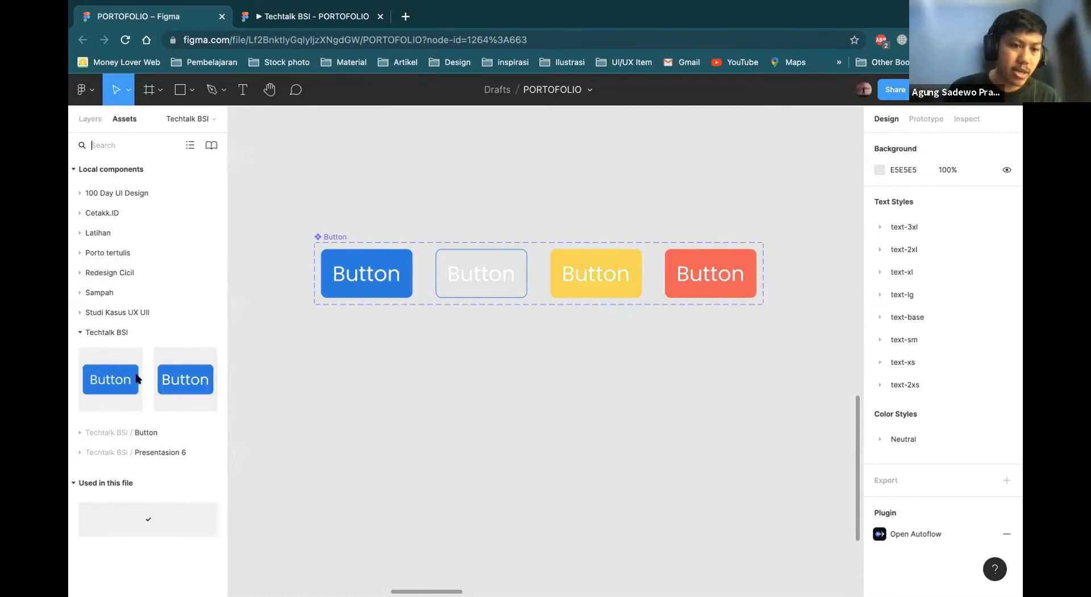
{"action": "scroll", "coordinate": [297, 385], "scroll_direction": "left", "scroll_amount": 2}
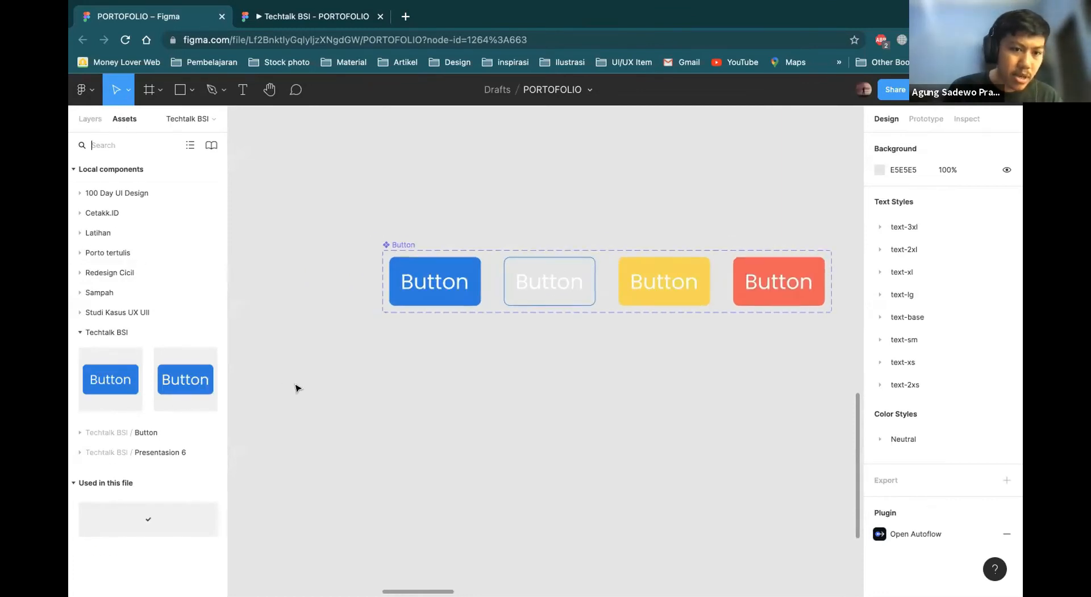
{"action": "left_click_drag", "start_coordinate": [476, 402], "coordinate": [490, 401]}
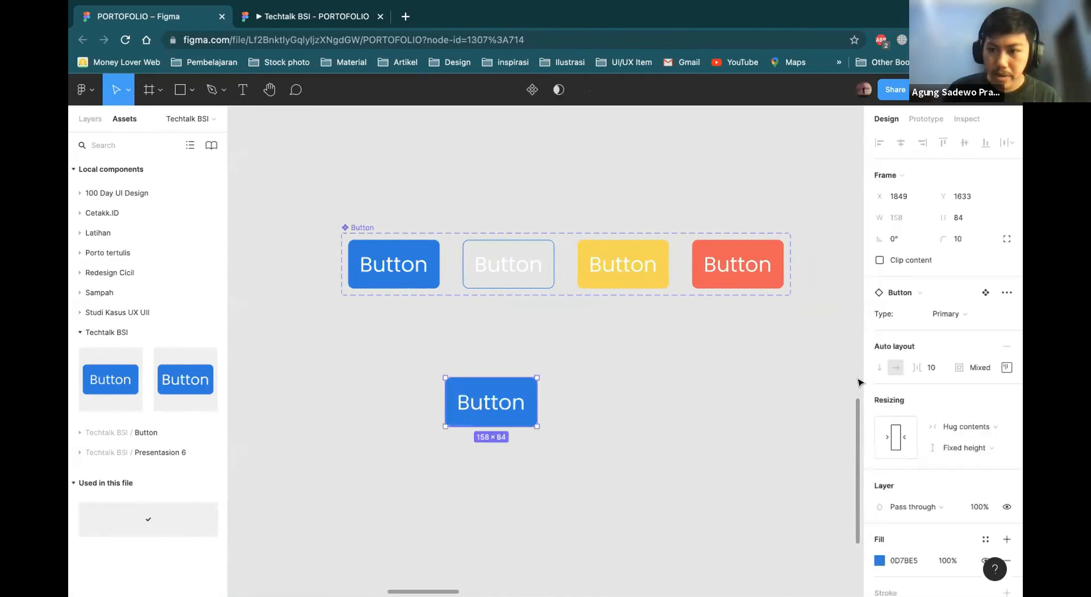
{"action": "left_click", "coordinate": [959, 316]}
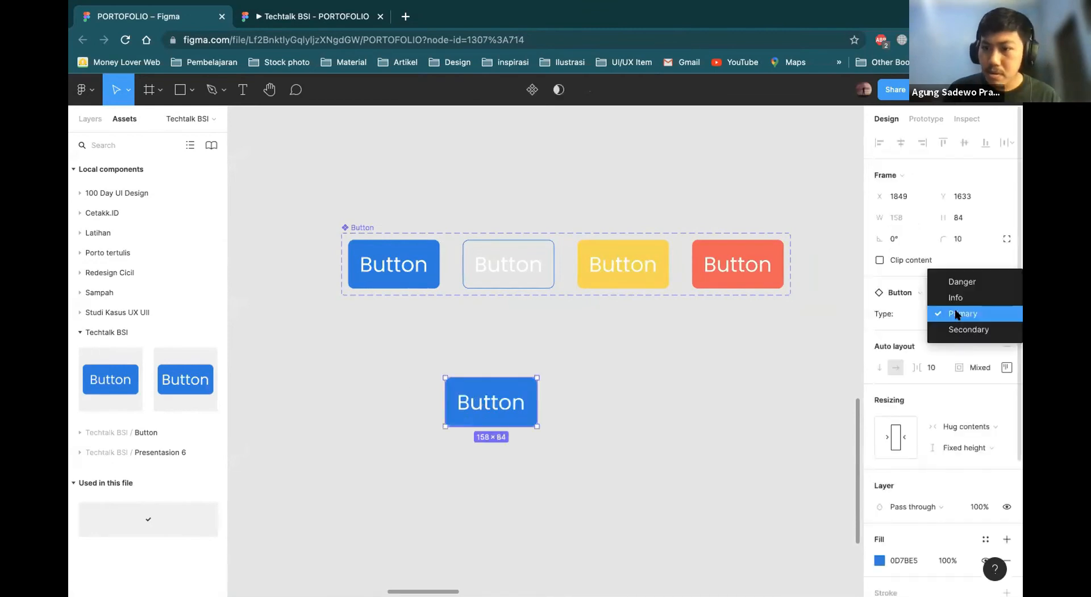
{"action": "left_click", "coordinate": [955, 314]}
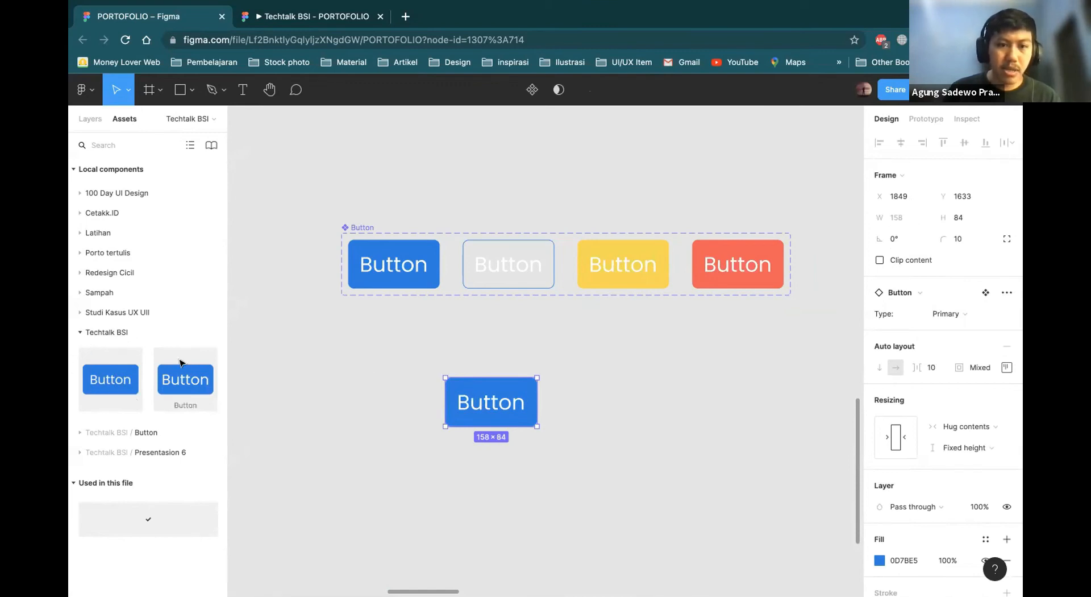
{"action": "left_click_drag", "start_coordinate": [489, 400], "coordinate": [433, 340]}
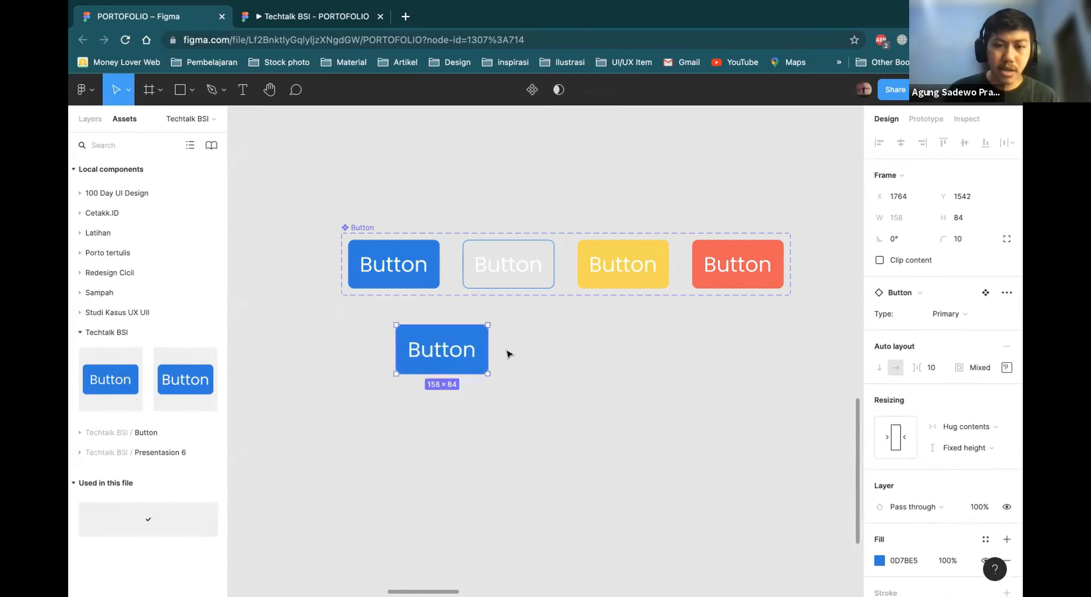
Switch the instance's Type through Secondary, Info, Danger, Primary and back to Secondary, and delete the instance.
{"action": "left_click", "coordinate": [964, 316]}
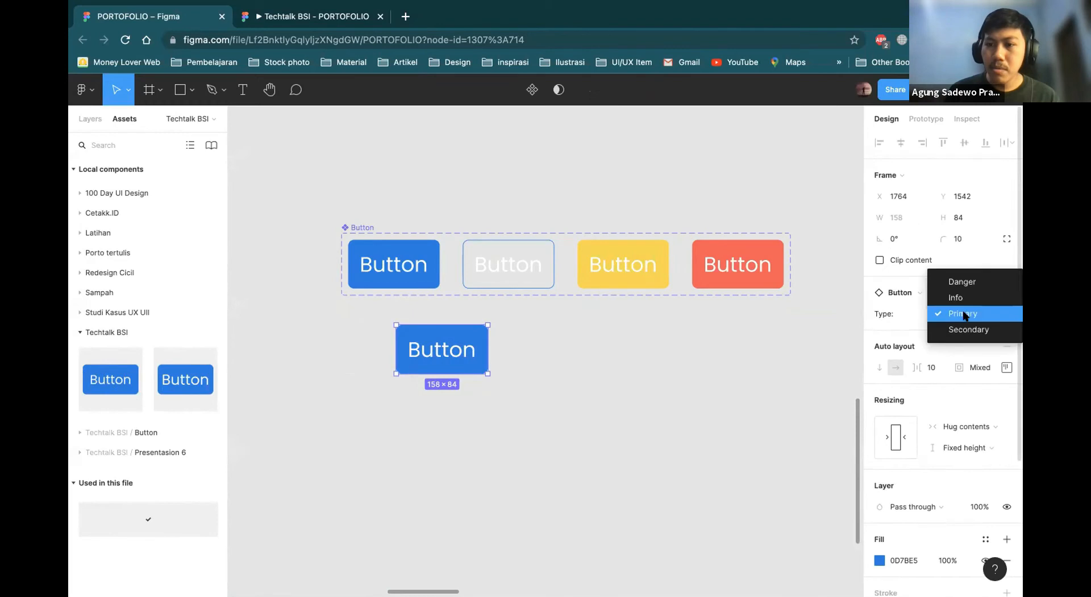
{"action": "left_click", "coordinate": [973, 327]}
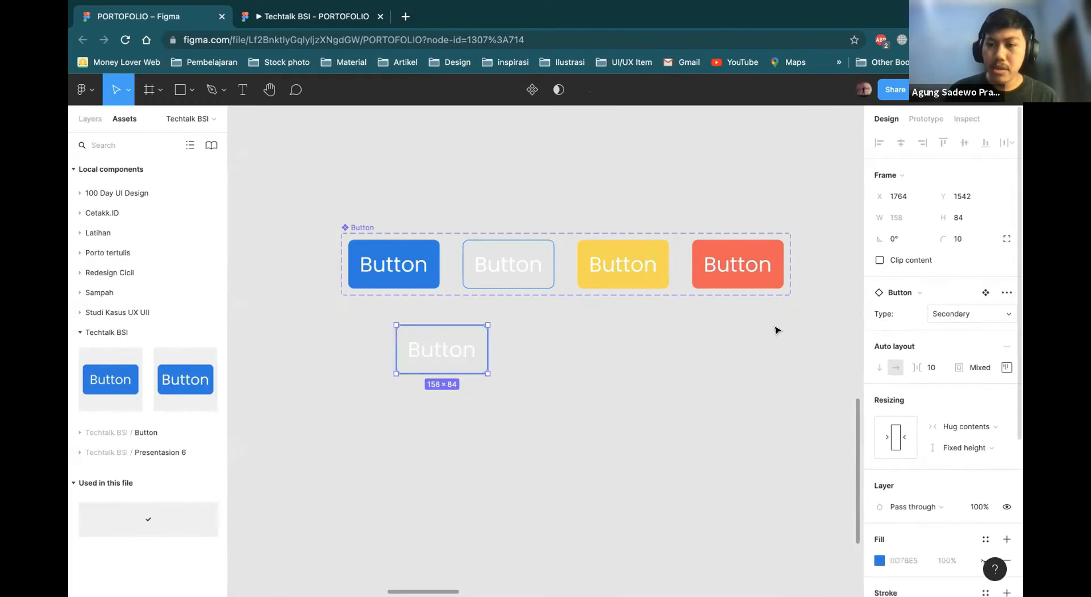
{"action": "left_click", "coordinate": [990, 315]}
{"action": "left_click", "coordinate": [960, 282]}
{"action": "left_click", "coordinate": [978, 312]}
{"action": "left_click", "coordinate": [966, 297]}
{"action": "left_click", "coordinate": [969, 314]}
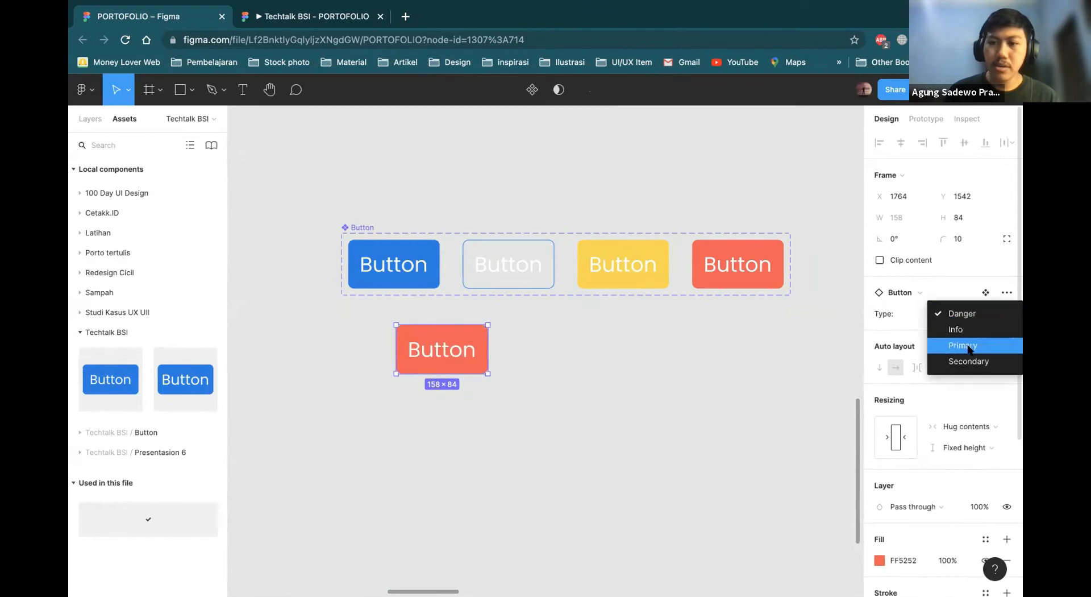
{"action": "left_click", "coordinate": [969, 347]}
{"action": "left_click", "coordinate": [959, 314]}
{"action": "left_click", "coordinate": [966, 330]}
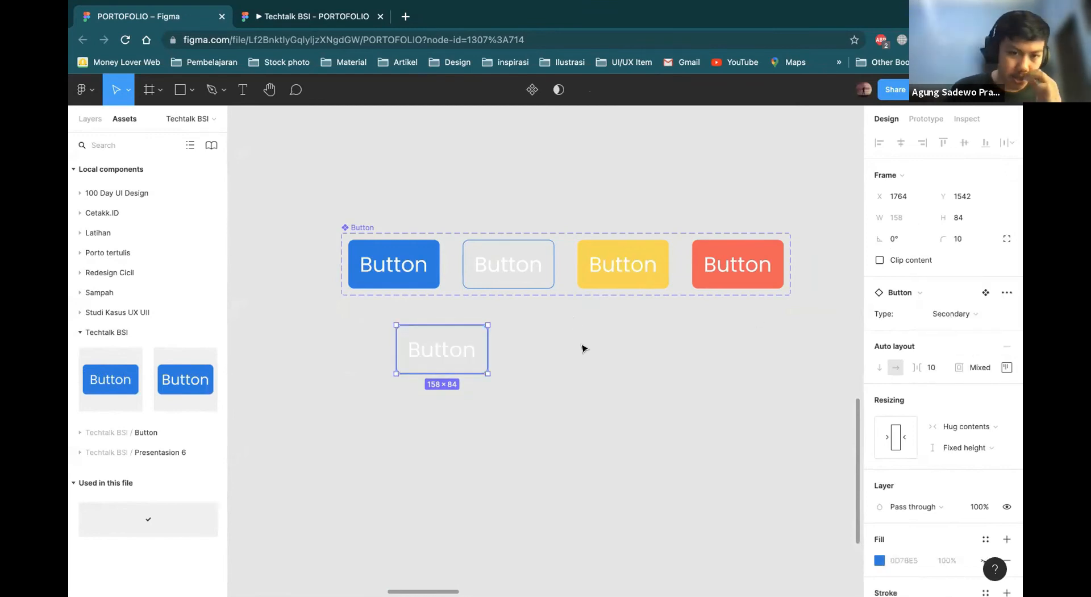
{"action": "left_click", "coordinate": [567, 386]}
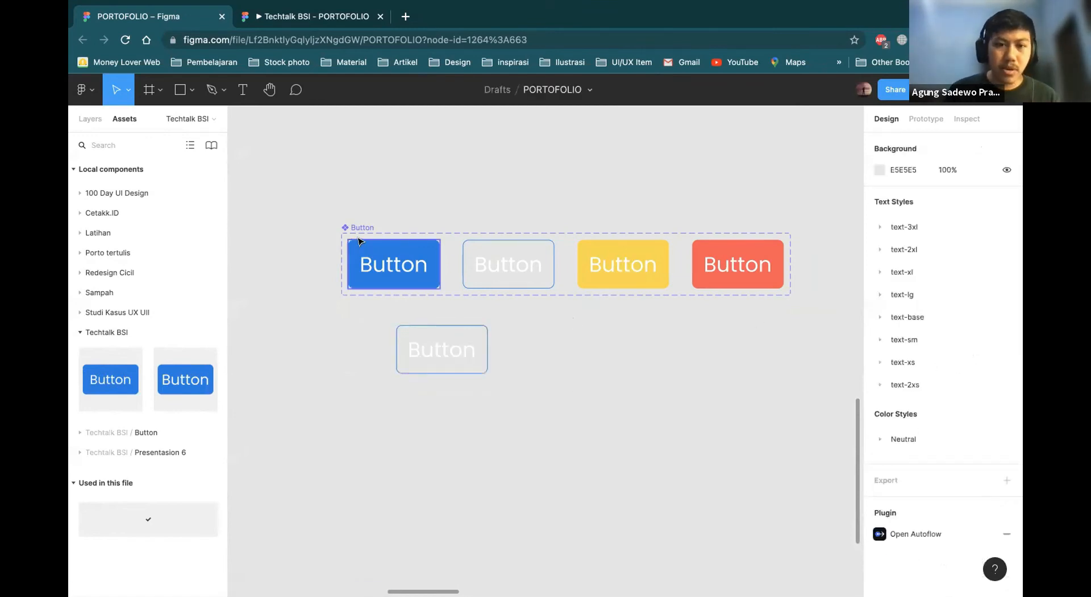
{"action": "left_click_drag", "start_coordinate": [434, 356], "coordinate": [392, 165]}
{"action": "key", "text": "Delete"}
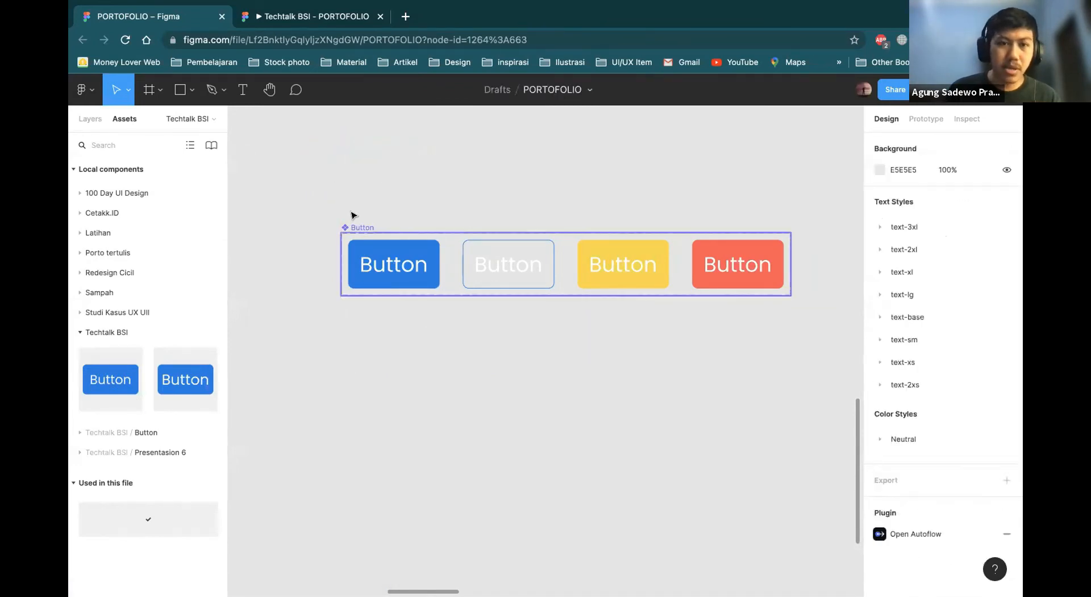
Move the Button variant set down and take the Primary, Secondary, Info and Danger variants out of it as separate components above.
{"action": "left_click", "coordinate": [354, 226]}
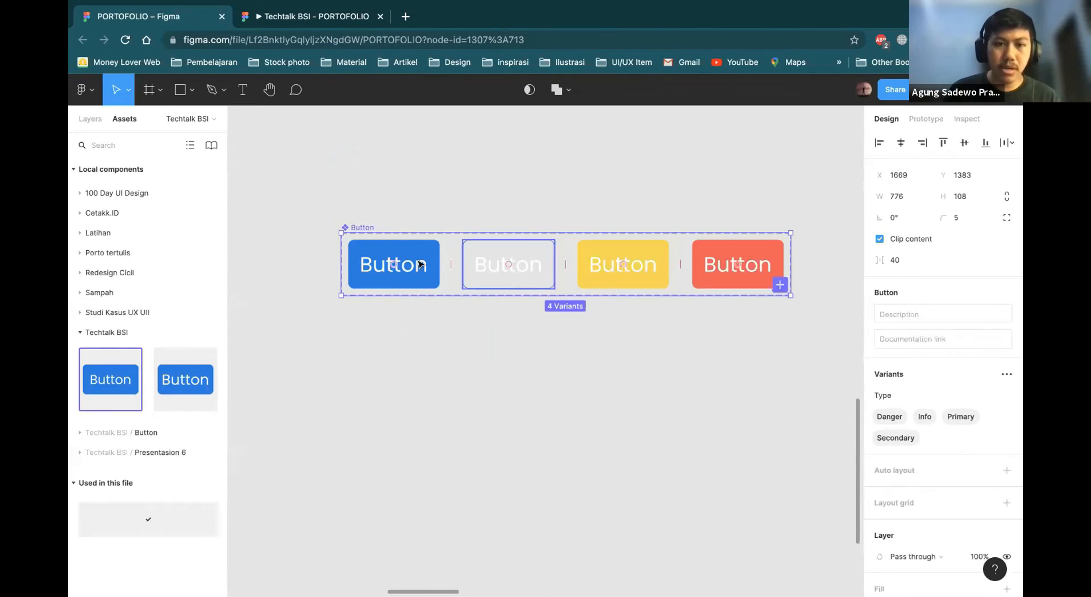
{"action": "mouse_move", "coordinate": [419, 281]}
{"action": "left_mouse_down"}
{"action": "mouse_move", "coordinate": [409, 384]}
{"action": "mouse_move", "coordinate": [418, 275]}
{"action": "left_mouse_up"}
{"action": "left_click", "coordinate": [409, 385]}
{"action": "left_click_drag", "start_coordinate": [501, 363], "coordinate": [498, 243]}
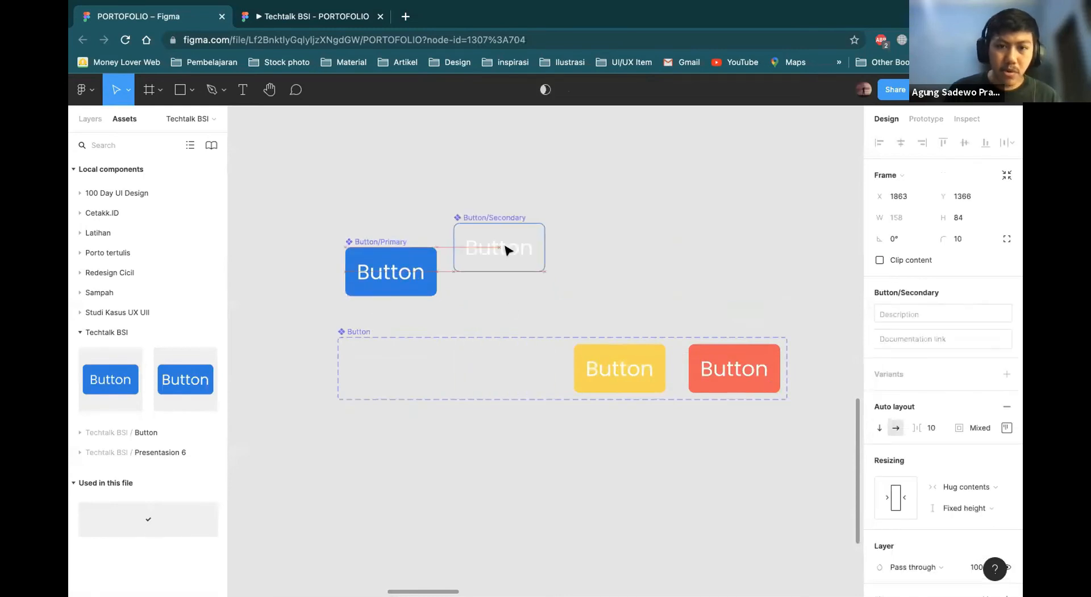
{"action": "left_click_drag", "start_coordinate": [629, 361], "coordinate": [622, 227]}
{"action": "left_click_drag", "start_coordinate": [741, 372], "coordinate": [736, 252]}
Place Button/Primary at X 1678, Y 1559 with a detached duplicate beside it at X 1873, Y 1559.
{"action": "left_click", "coordinate": [398, 276]}
{"action": "left_click_drag", "start_coordinate": [416, 276], "coordinate": [416, 361]}
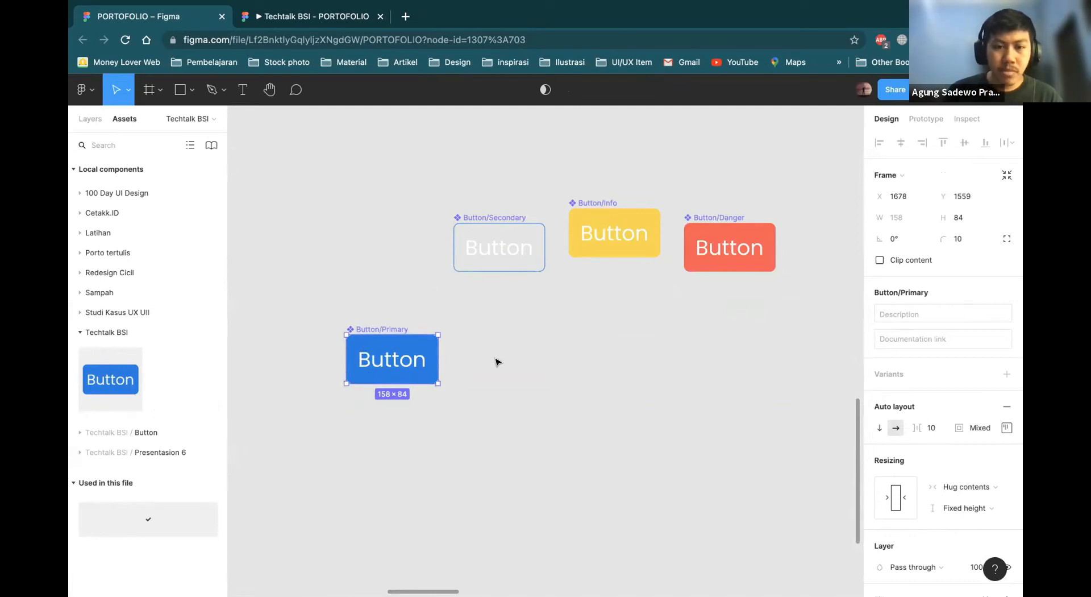
{"action": "key", "text": "ctrl+d"}
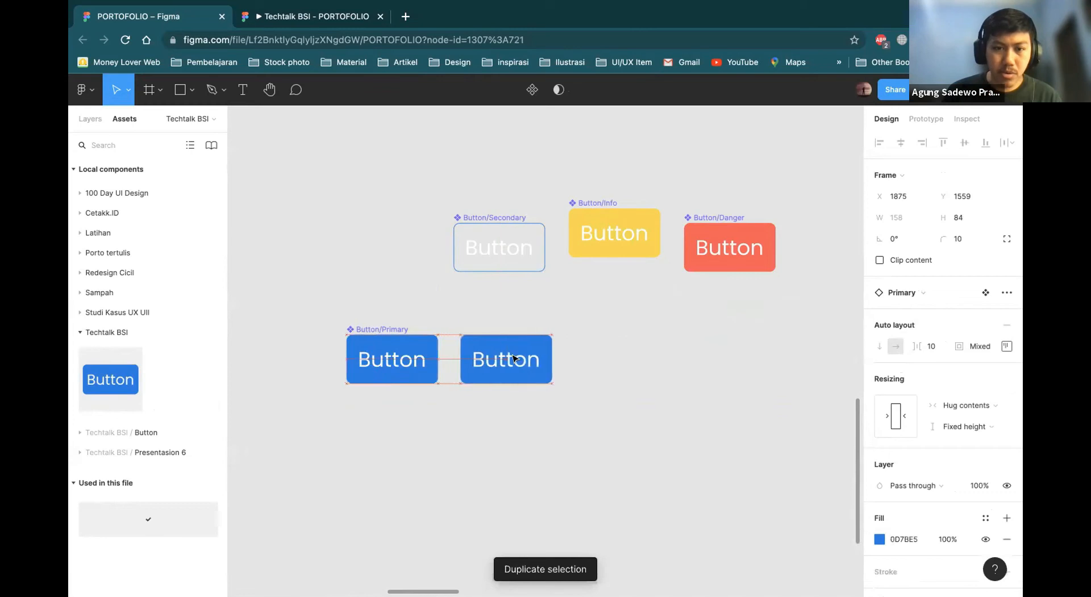
{"action": "right_click", "coordinate": [513, 358]}
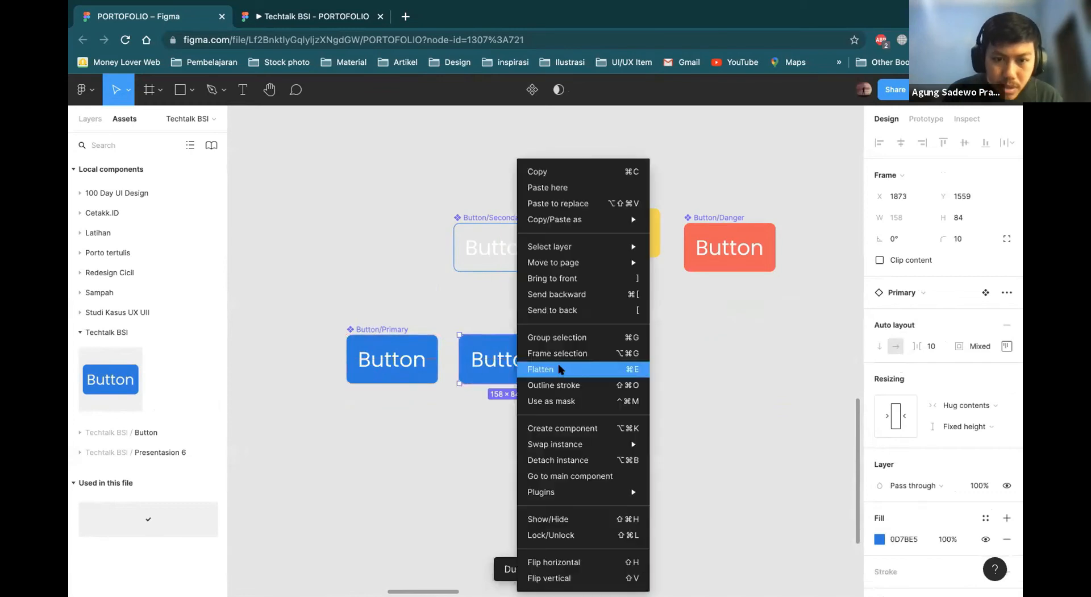
{"action": "left_click", "coordinate": [580, 461]}
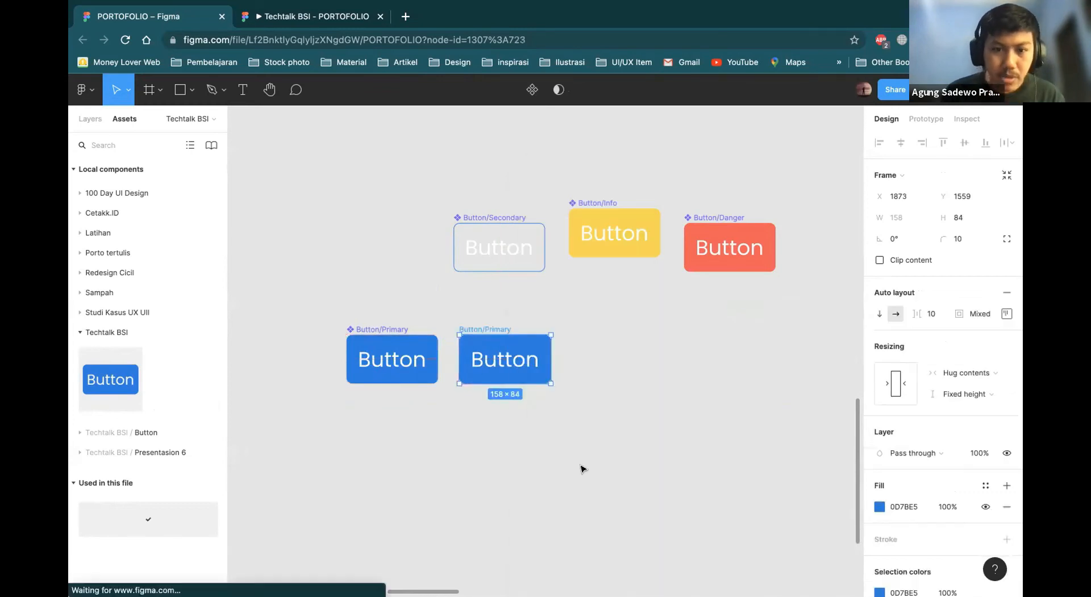
Rename the detached copy as Button/Primary/Hover and the original component as Button/Primary/Default.
{"action": "double_click", "coordinate": [503, 328]}
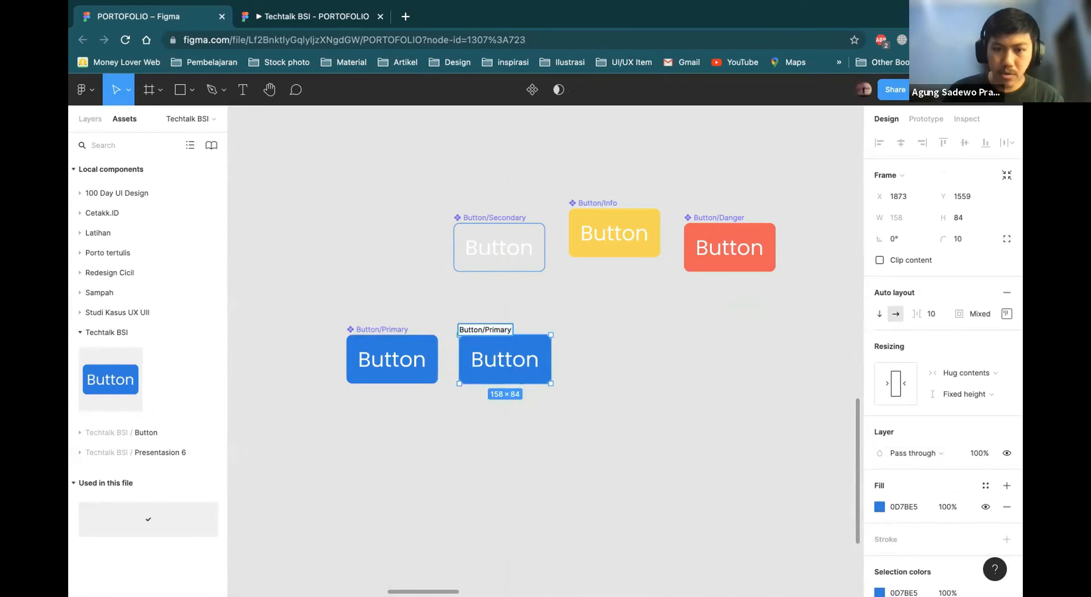
{"action": "type", "text": "/Hover"}
{"action": "left_click", "coordinate": [559, 326]}
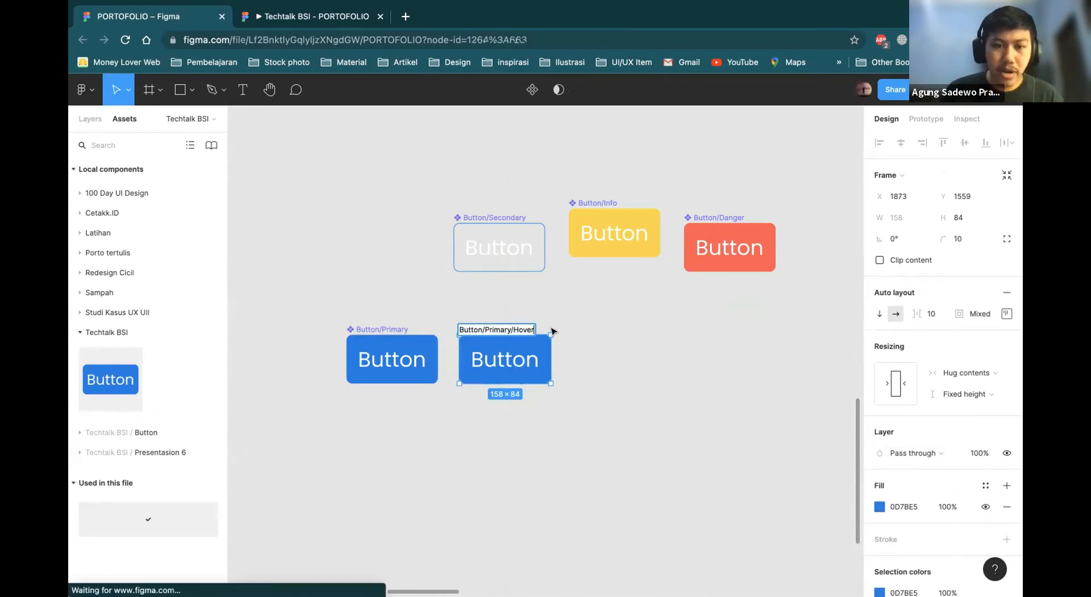
{"action": "double_click", "coordinate": [392, 328]}
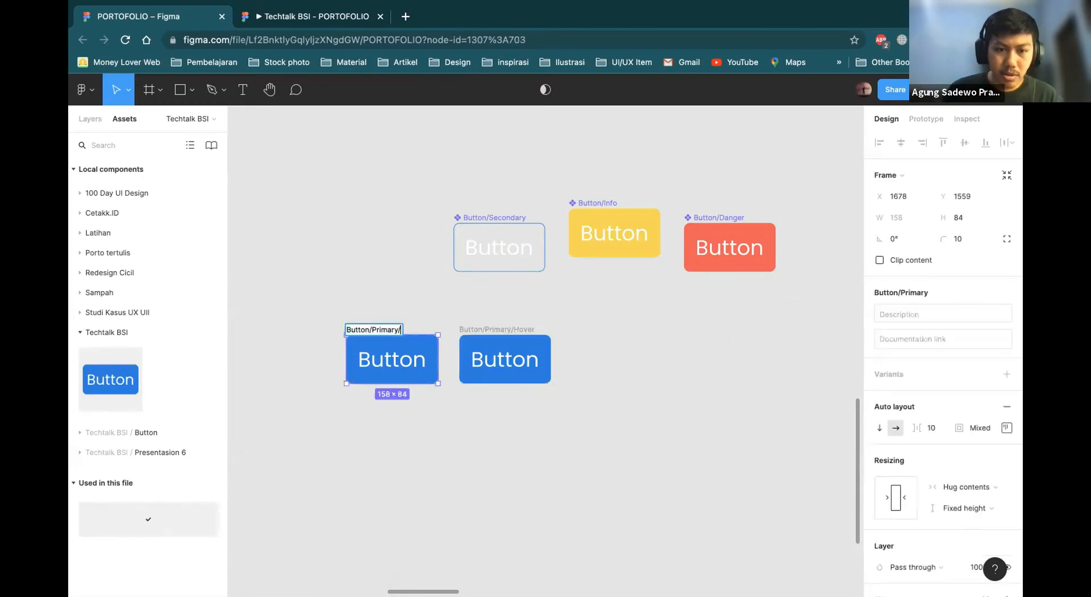
{"action": "type", "text": "/Default"}
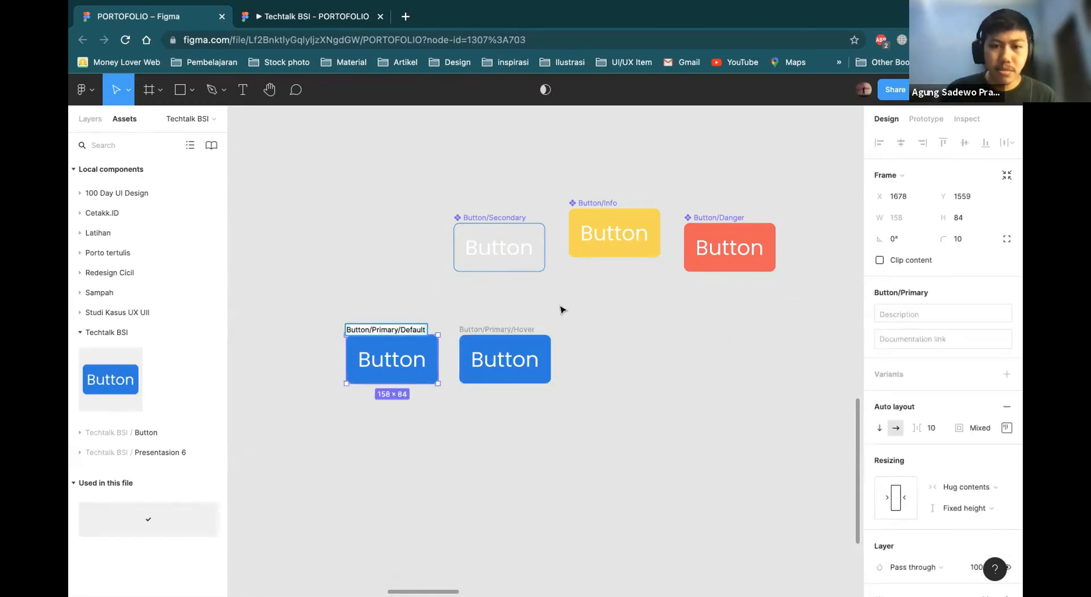
{"action": "left_click", "coordinate": [560, 309]}
Place Button/Secondary at X 1678, Y 1693 with a detached duplicate beside it at X 1873, Y 1693.
{"action": "left_click", "coordinate": [478, 217]}
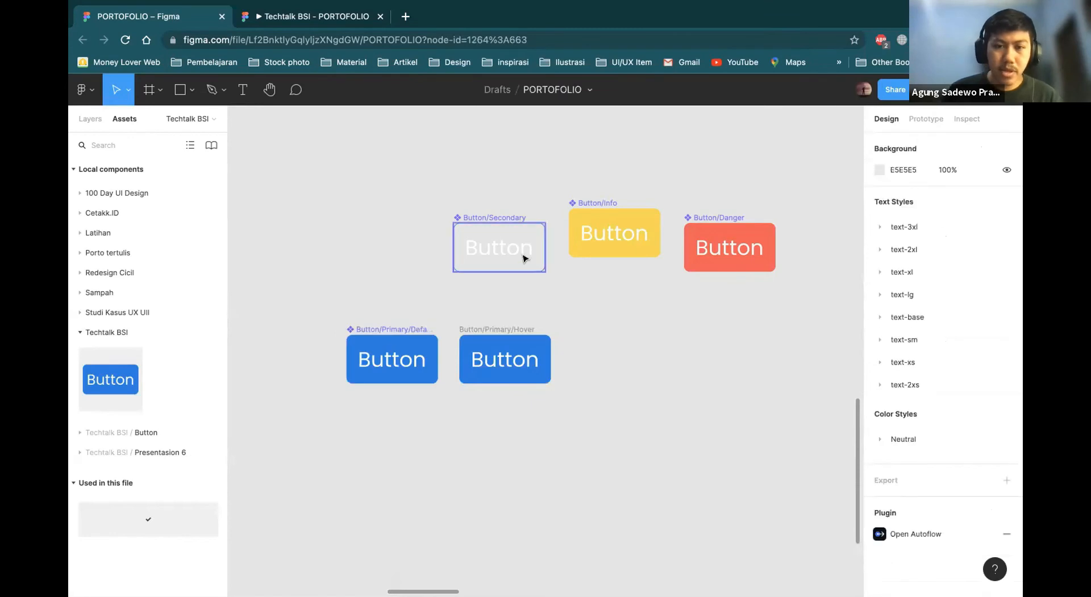
{"action": "left_click_drag", "start_coordinate": [478, 218], "coordinate": [370, 407]}
{"action": "key", "text": "ctrl+d"}
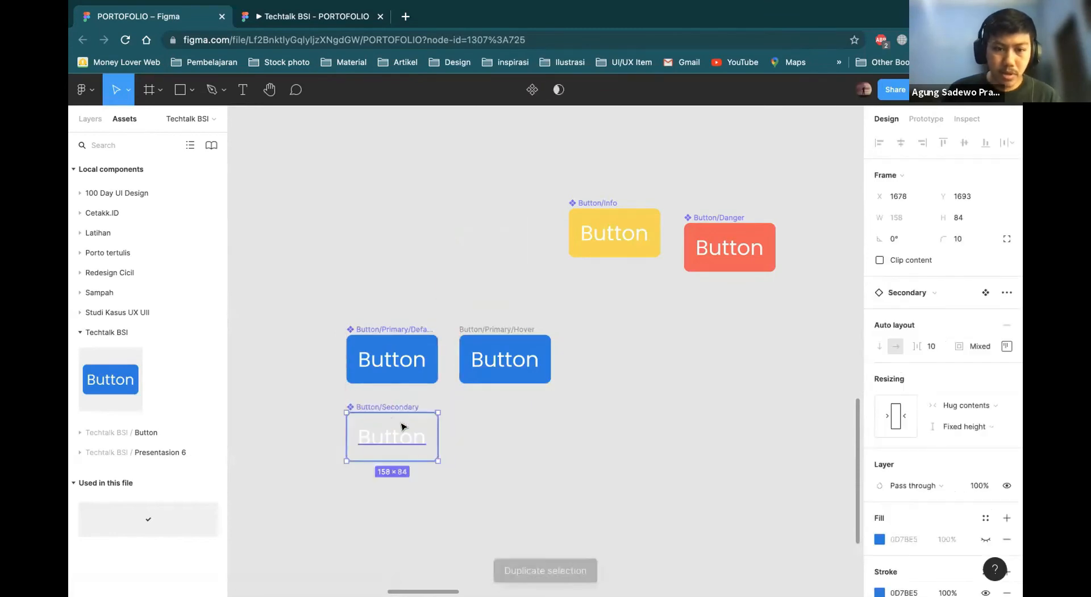
{"action": "left_click_drag", "start_coordinate": [534, 447], "coordinate": [528, 446]}
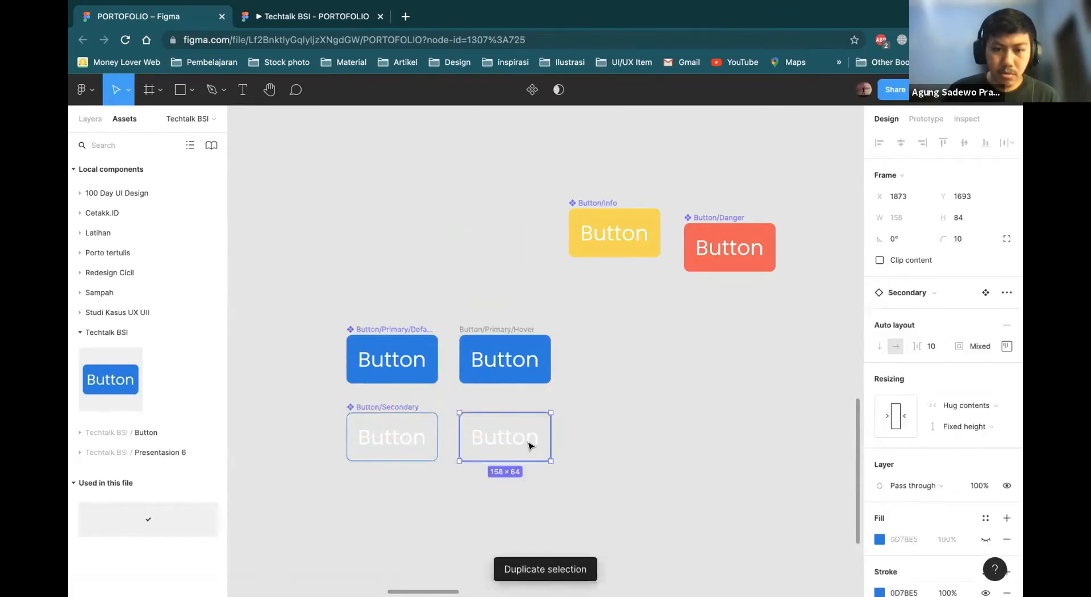
{"action": "right_click", "coordinate": [500, 437]}
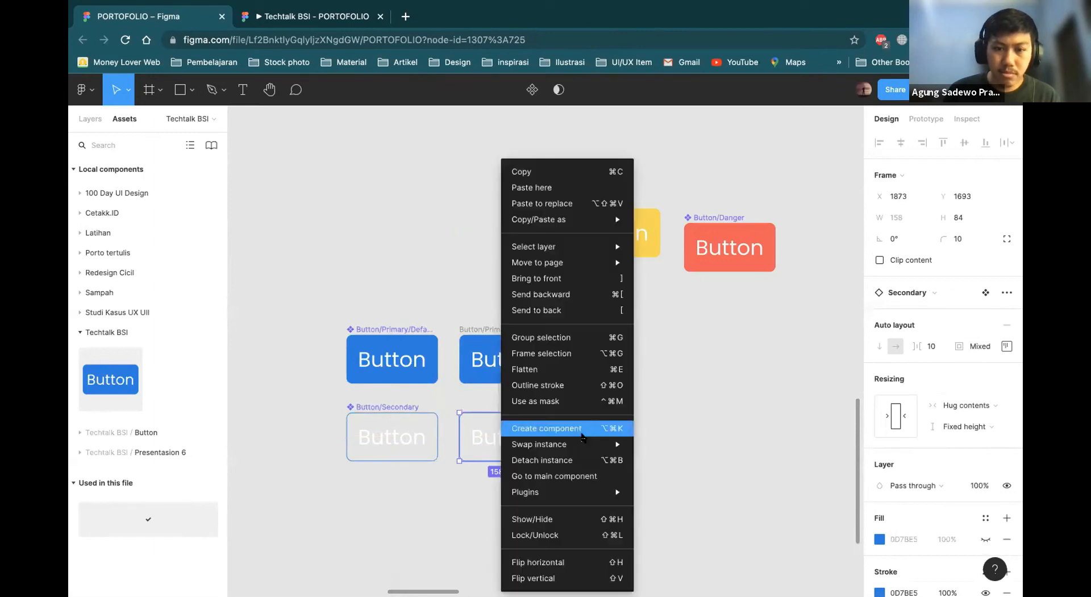
{"action": "left_click", "coordinate": [583, 461]}
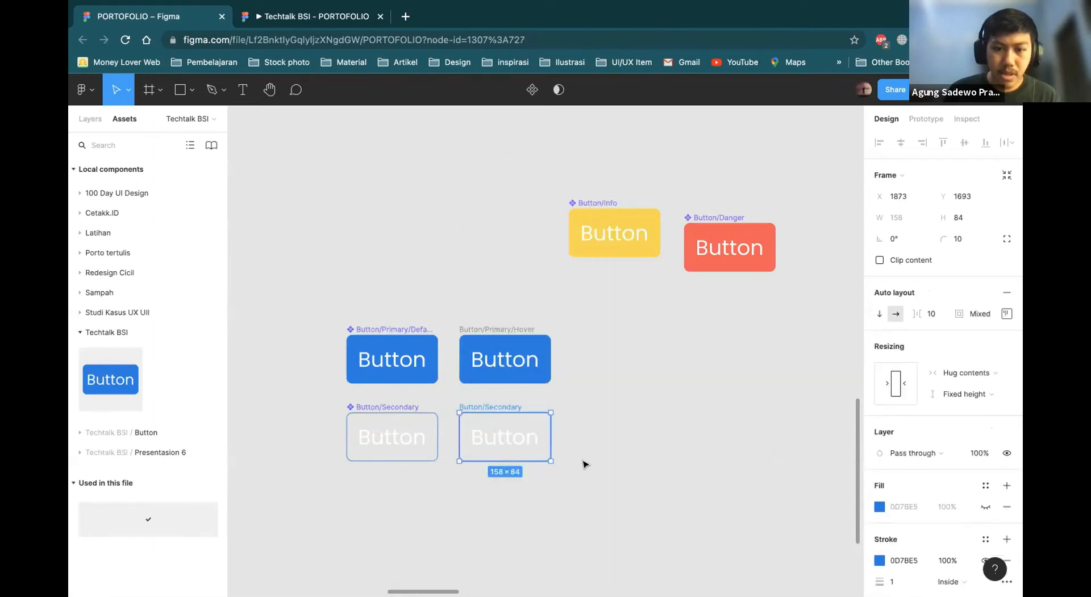
Rename the detached secondary copy as Button/Secondary/Hover and the original component as Button/Secondary/Default.
{"action": "double_click", "coordinate": [507, 406]}
{"action": "key", "text": "Right"}
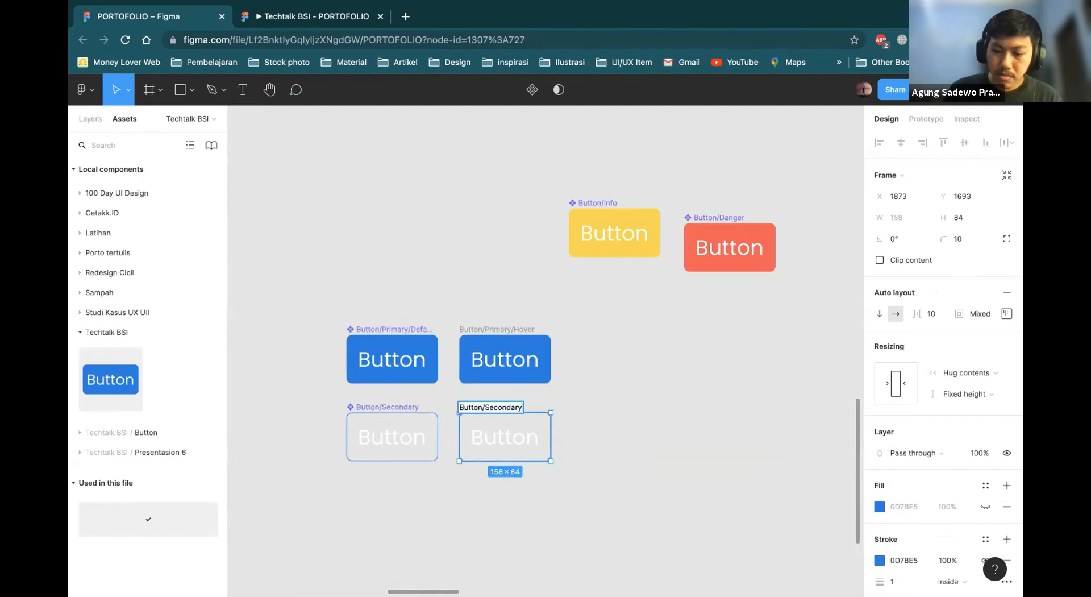
{"action": "type", "text": "/Hover"}
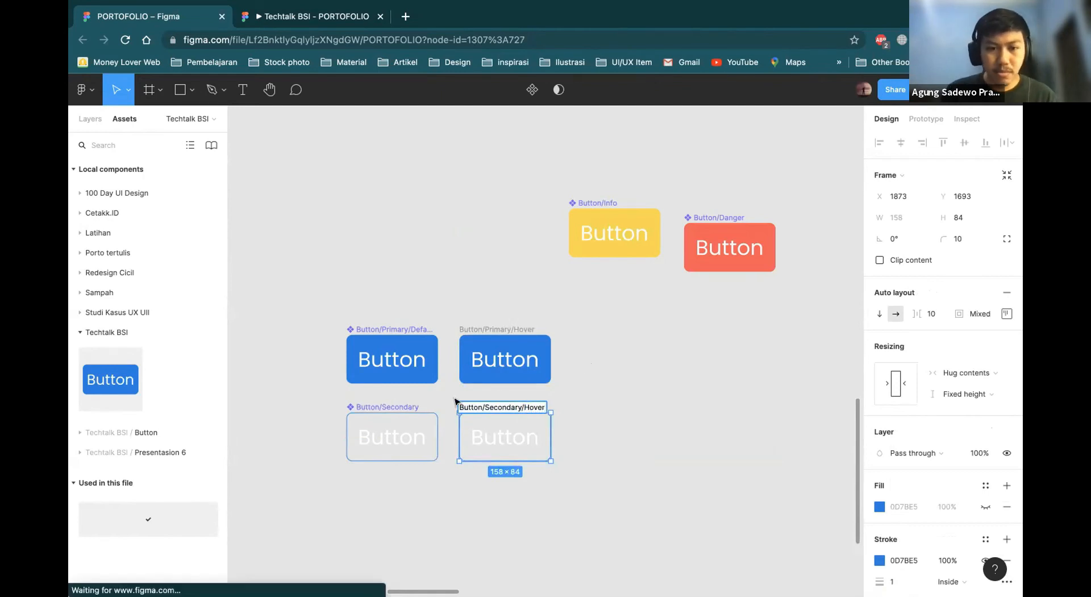
{"action": "left_click", "coordinate": [383, 397]}
{"action": "left_click", "coordinate": [386, 404]}
{"action": "double_click", "coordinate": [386, 405]}
{"action": "key", "text": "Right"}
{"action": "type", "text": "/Default"}
{"action": "left_click", "coordinate": [666, 439]}
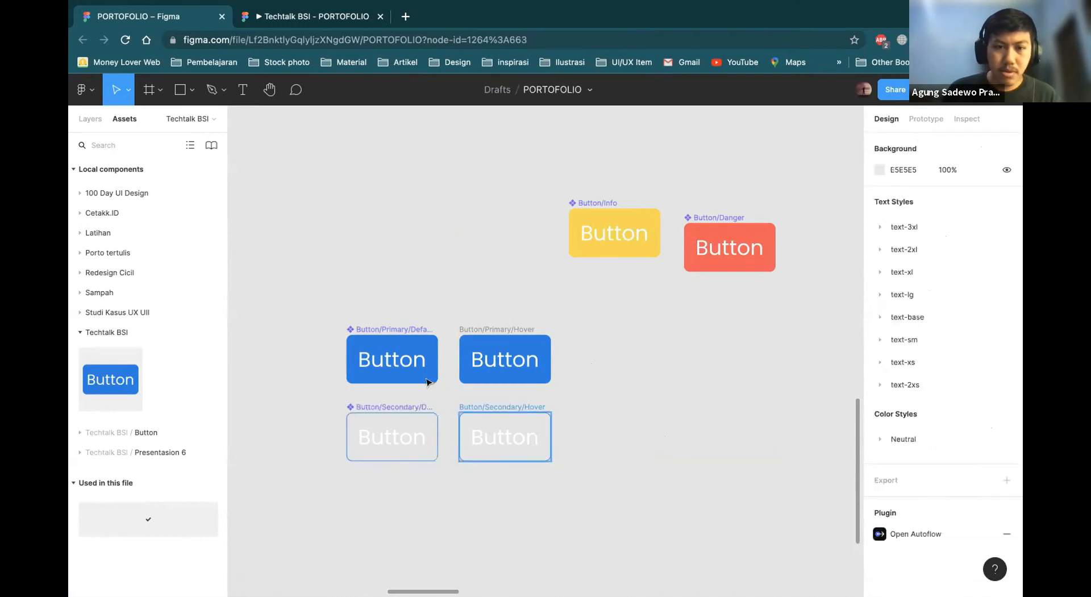
Turn the Button/Primary/Hover and Button/Secondary/Hover frames into components.
{"action": "left_click", "coordinate": [518, 327]}
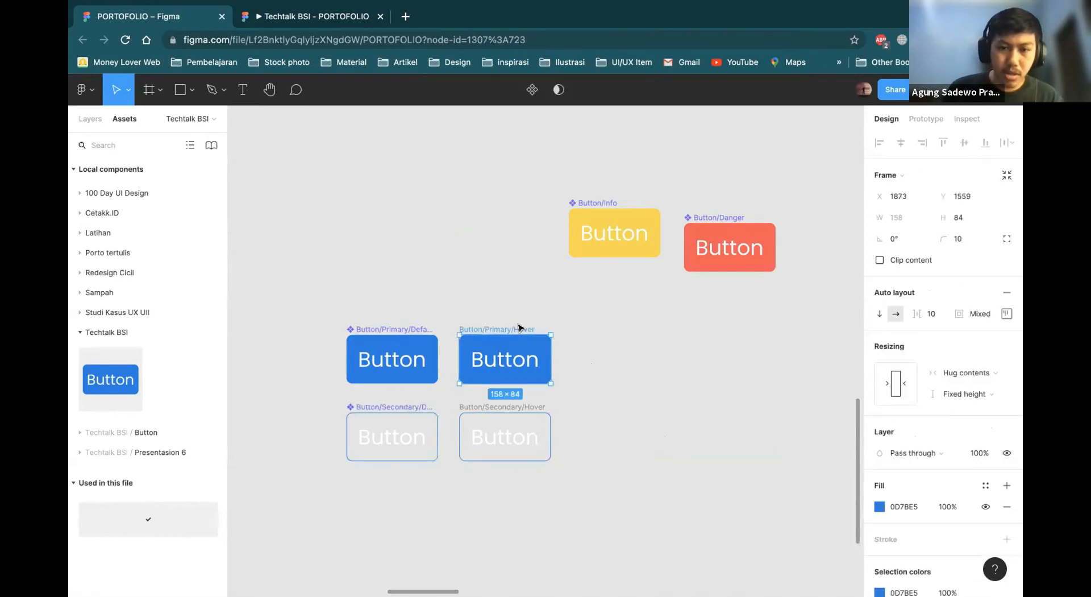
{"action": "key", "text": "ctrl+alt+k"}
{"action": "left_click", "coordinate": [496, 408]}
{"action": "key", "text": "ctrl+alt+k"}
Change the fill of Button/Primary/Hover to a lighter blue.
{"action": "left_click", "coordinate": [510, 327]}
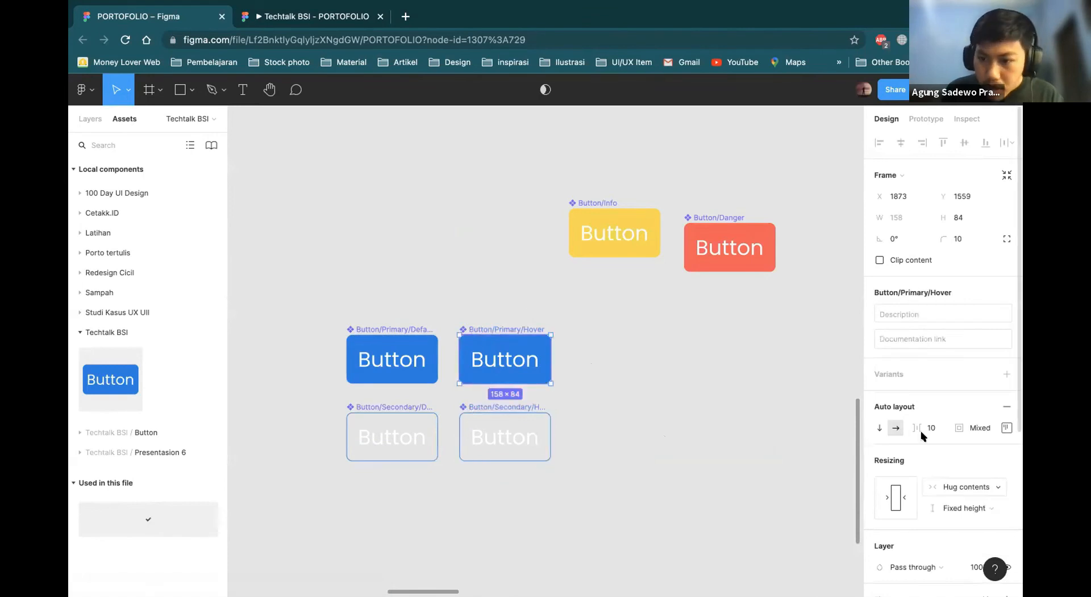
{"action": "scroll", "coordinate": [973, 505], "scroll_direction": "down", "scroll_amount": 4}
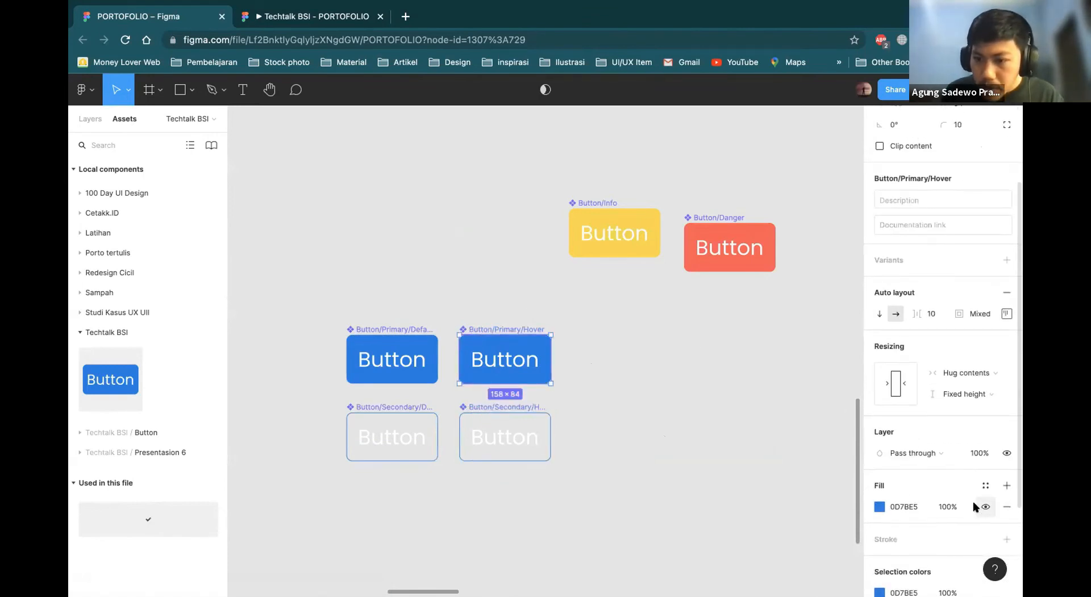
{"action": "left_click", "coordinate": [879, 506]}
{"action": "left_click_drag", "start_coordinate": [846, 285], "coordinate": [847, 337]}
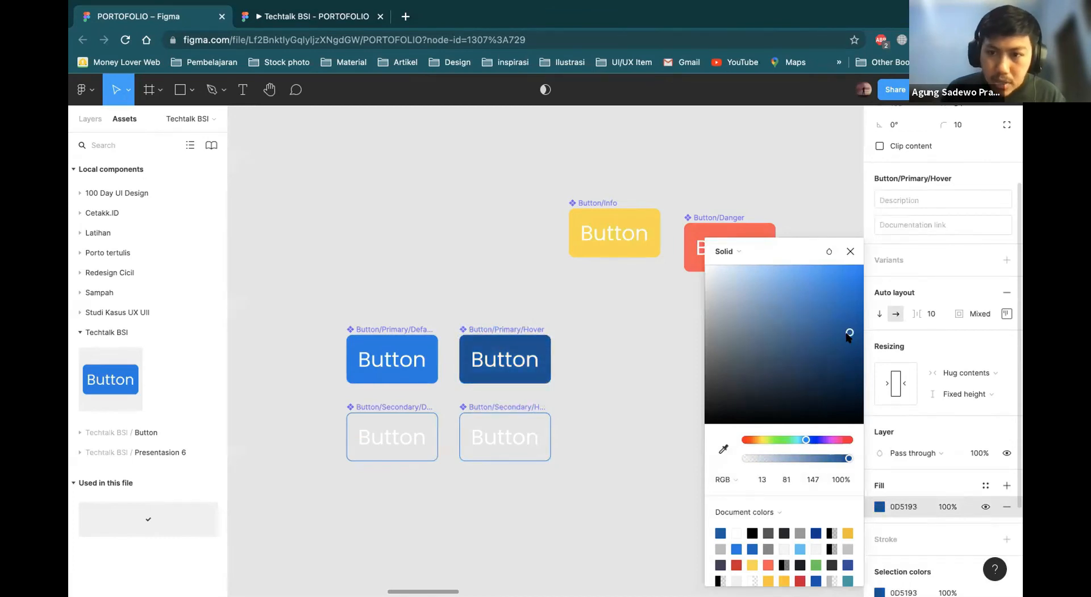
{"action": "left_click_drag", "start_coordinate": [774, 284], "coordinate": [805, 270]}
Make the fill of Button/Secondary/Hover visible and change it to dark blue 0F4981.
{"action": "left_click", "coordinate": [509, 410]}
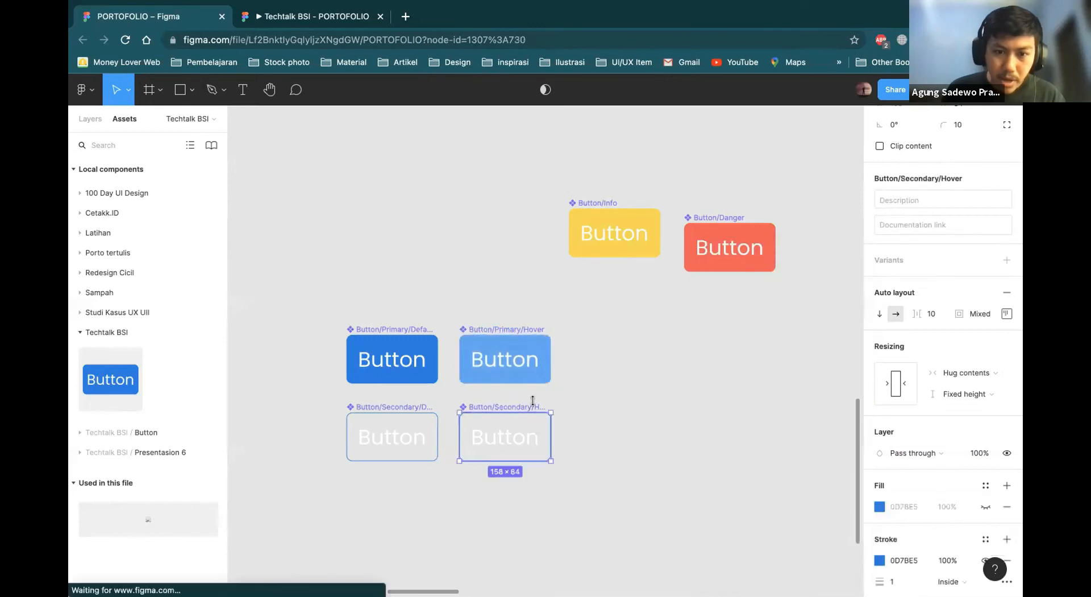
{"action": "scroll", "coordinate": [960, 500], "scroll_direction": "down", "scroll_amount": 2}
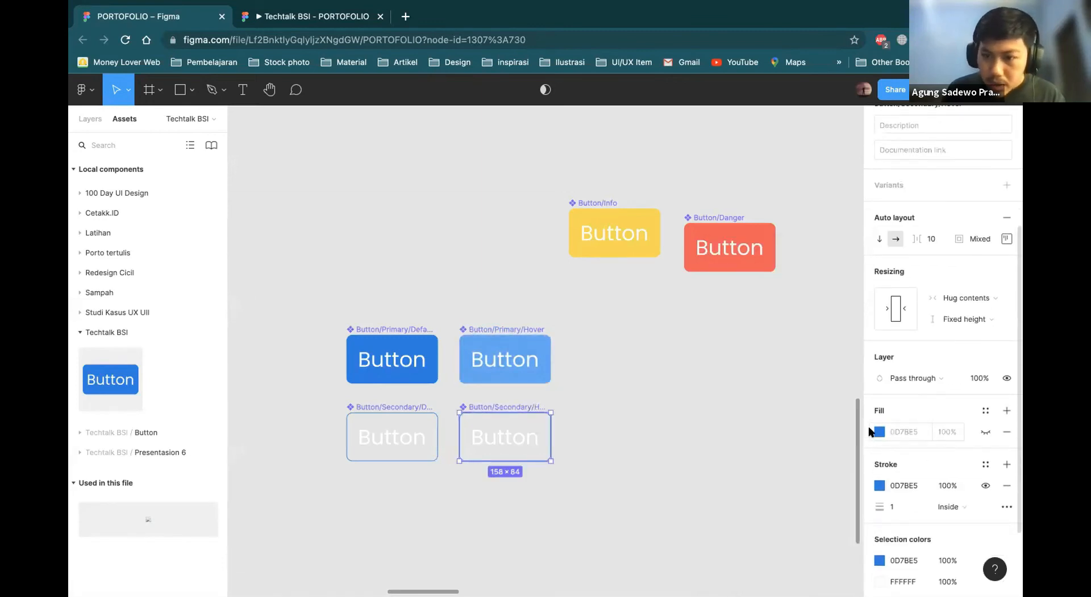
{"action": "left_click", "coordinate": [980, 432]}
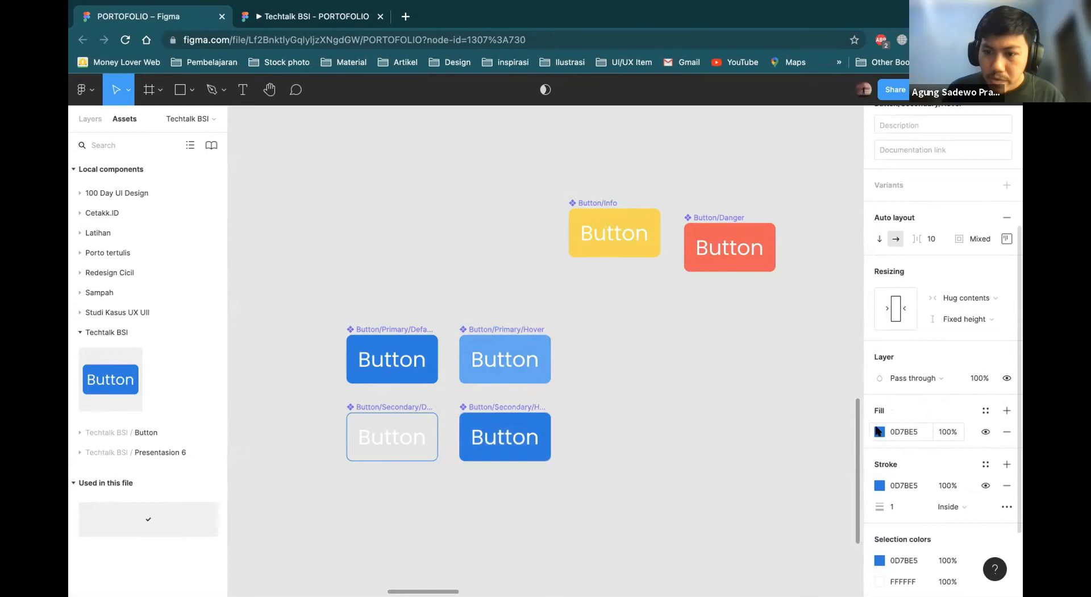
{"action": "left_click", "coordinate": [879, 432]}
{"action": "left_click_drag", "start_coordinate": [835, 282], "coordinate": [845, 347]}
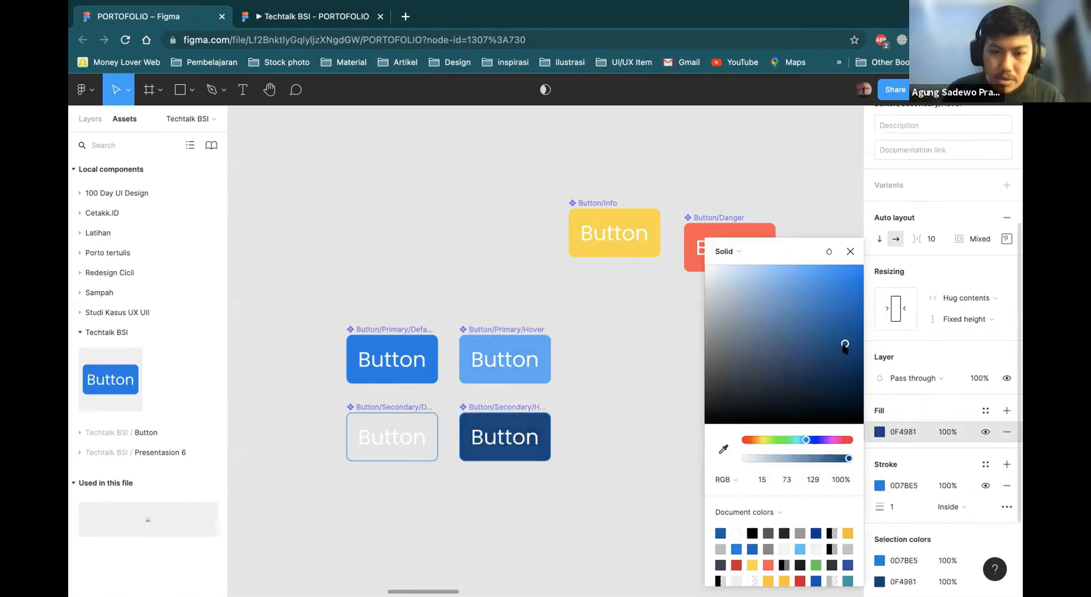
{"action": "left_click", "coordinate": [606, 403]}
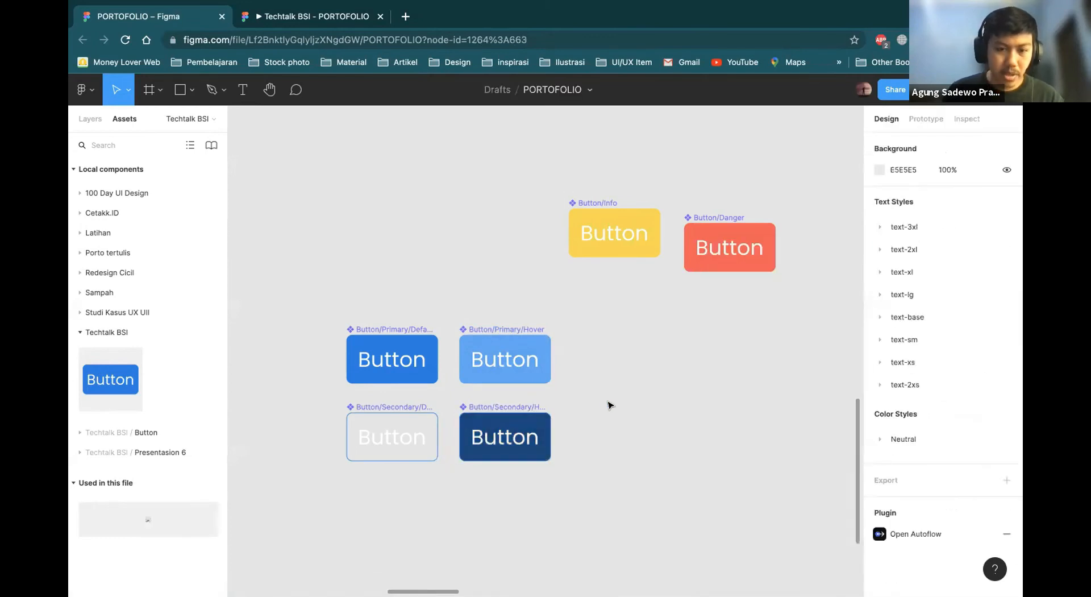
Combine the four Primary and Secondary button components as variants of one Button set.
{"action": "scroll", "coordinate": [610, 405], "scroll_direction": "down", "scroll_amount": 1}
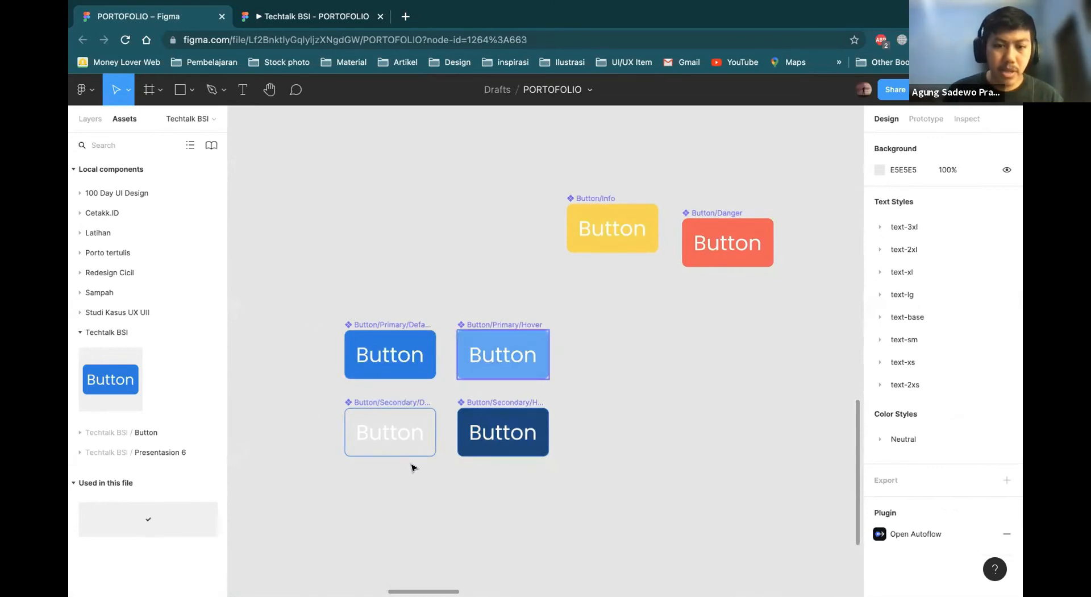
{"action": "left_click_drag", "start_coordinate": [340, 320], "coordinate": [304, 294]}
{"action": "mouse_move", "coordinate": [622, 550]}
{"action": "left_mouse_down"}
{"action": "mouse_move", "coordinate": [640, 564]}
{"action": "mouse_move", "coordinate": [636, 543]}
{"action": "left_mouse_up"}
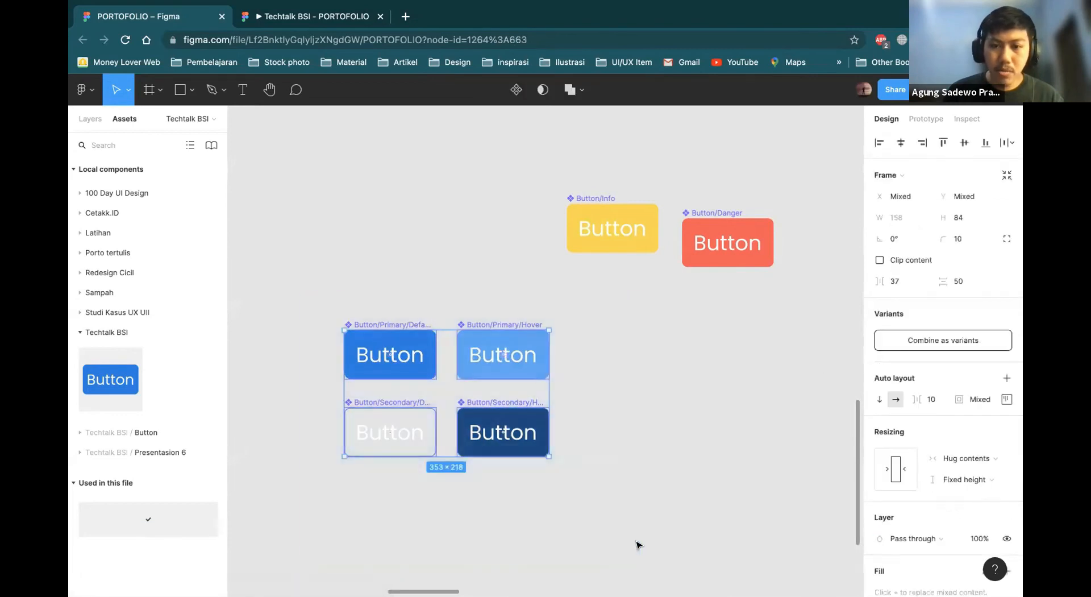
{"action": "left_click", "coordinate": [941, 339]}
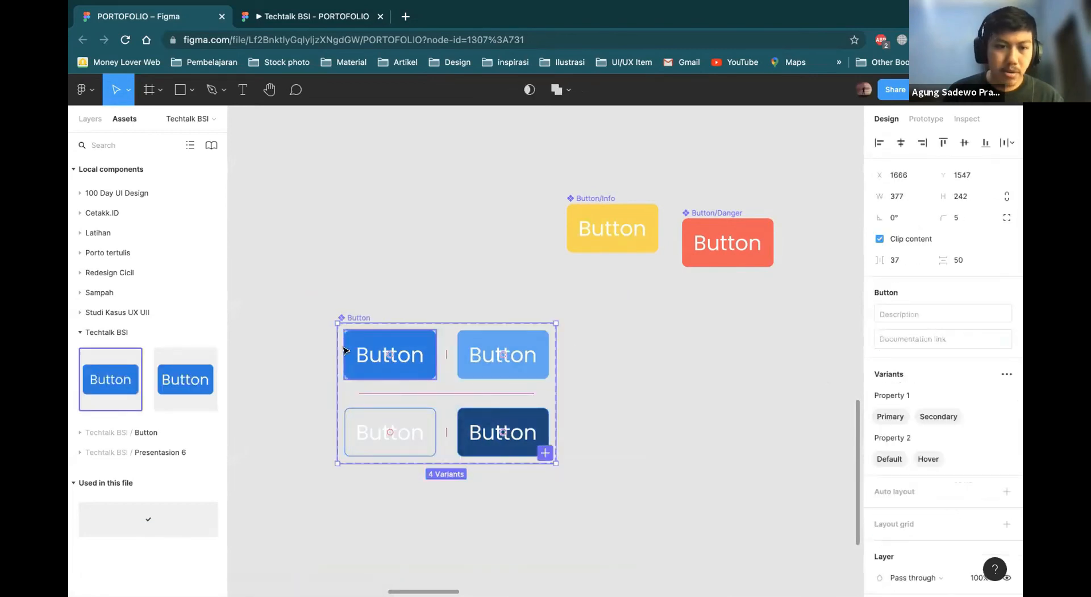
{"action": "left_click", "coordinate": [430, 359]}
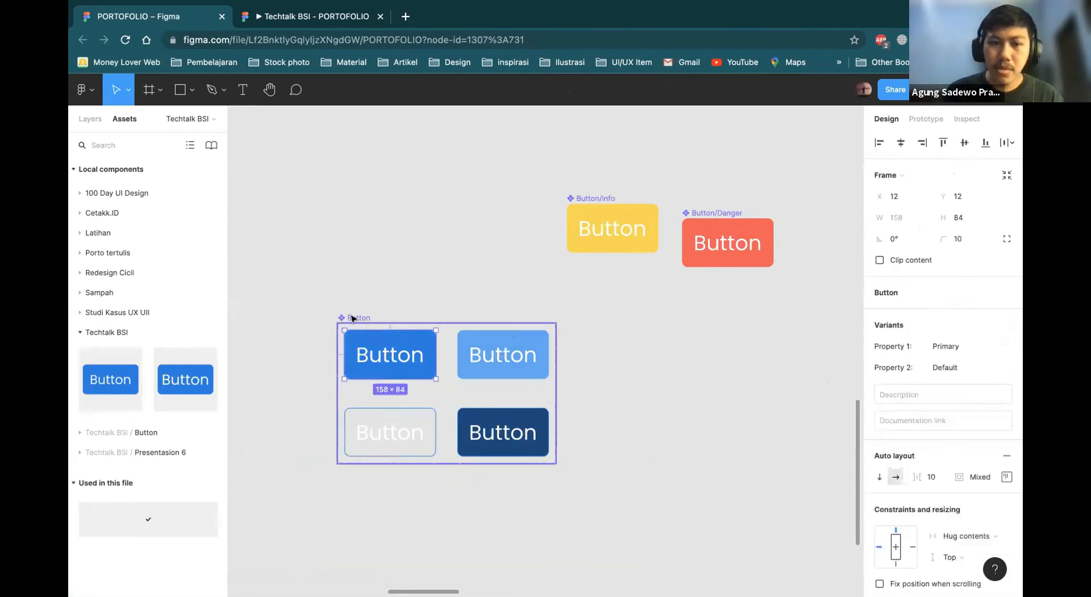
{"action": "key", "text": "Escape"}
Add a prototype interaction on the Primary Default variant that changes it to Primary Hover on Mouse enter.
{"action": "left_click", "coordinate": [925, 118]}
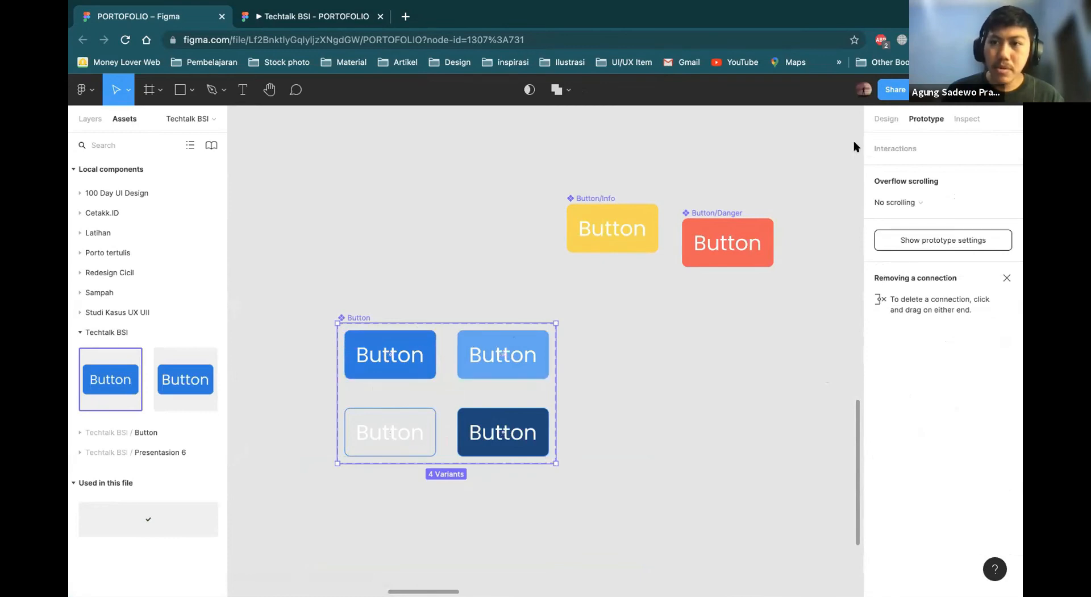
{"action": "left_click", "coordinate": [406, 367]}
{"action": "left_click_drag", "start_coordinate": [435, 354], "coordinate": [488, 350]}
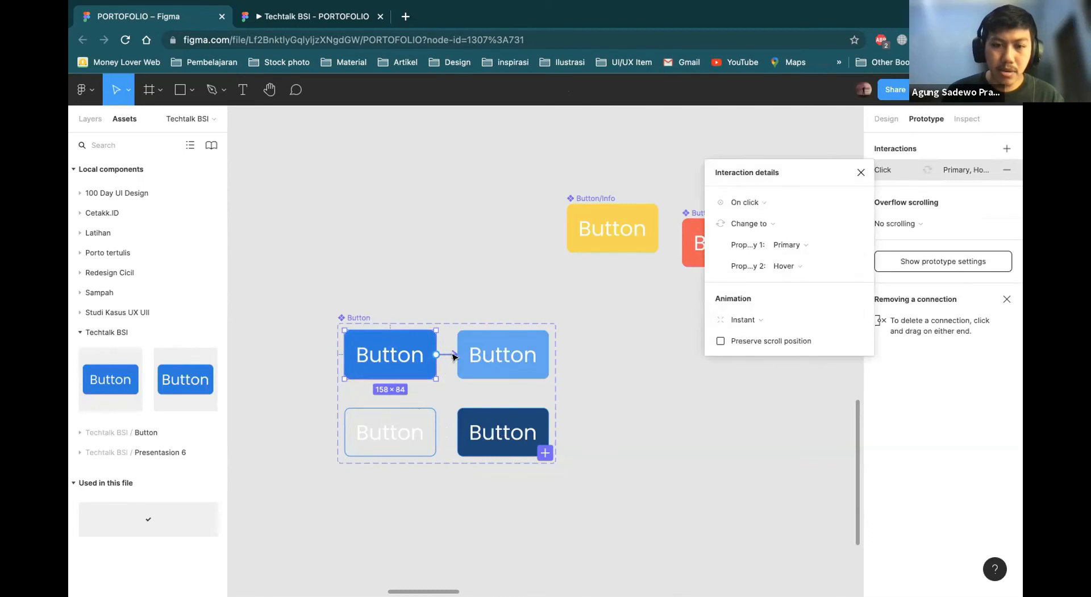
{"action": "scroll", "coordinate": [454, 355], "scroll_direction": "up", "scroll_amount": 3}
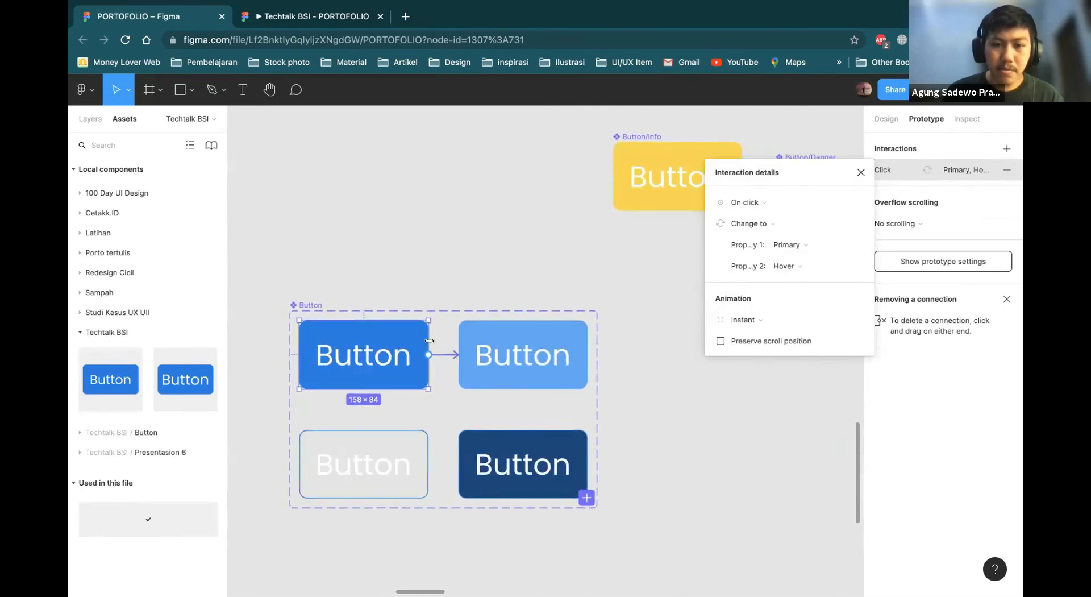
{"action": "left_click", "coordinate": [749, 202]}
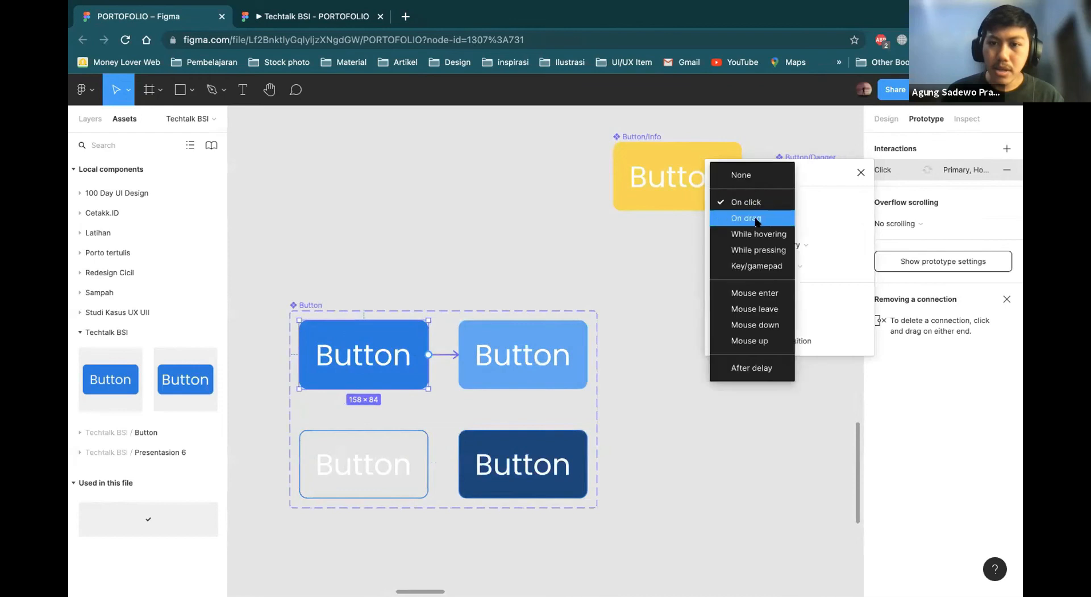
{"action": "left_click", "coordinate": [752, 291]}
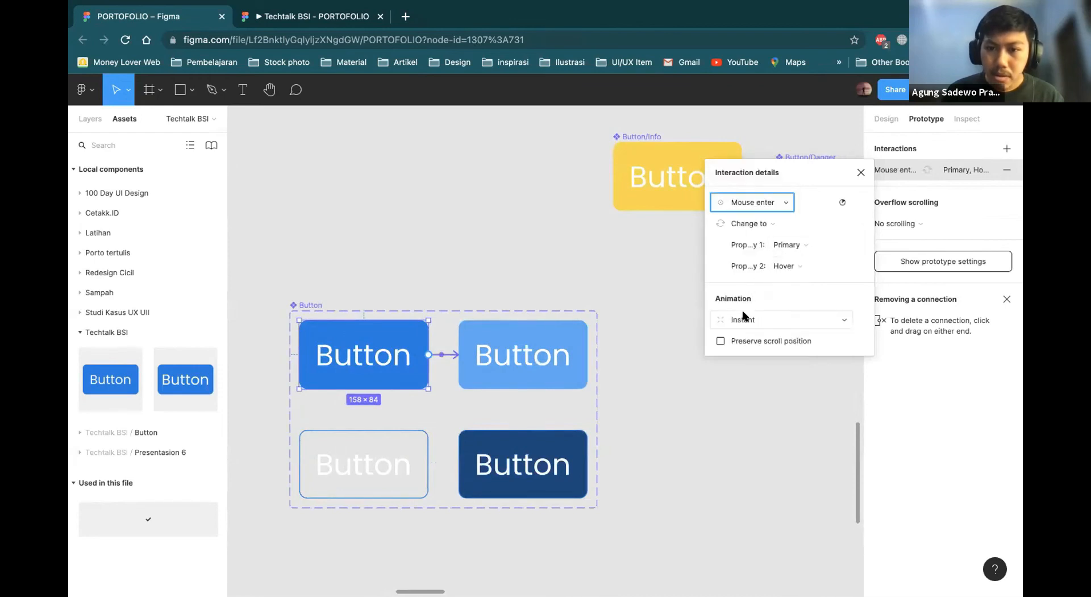
Make the Primary Hover variant change to Primary Default on Mouse leave and to Secondary Default on click.
{"action": "left_click", "coordinate": [512, 361]}
{"action": "left_click_drag", "start_coordinate": [587, 354], "coordinate": [349, 346]}
{"action": "left_click", "coordinate": [734, 198]}
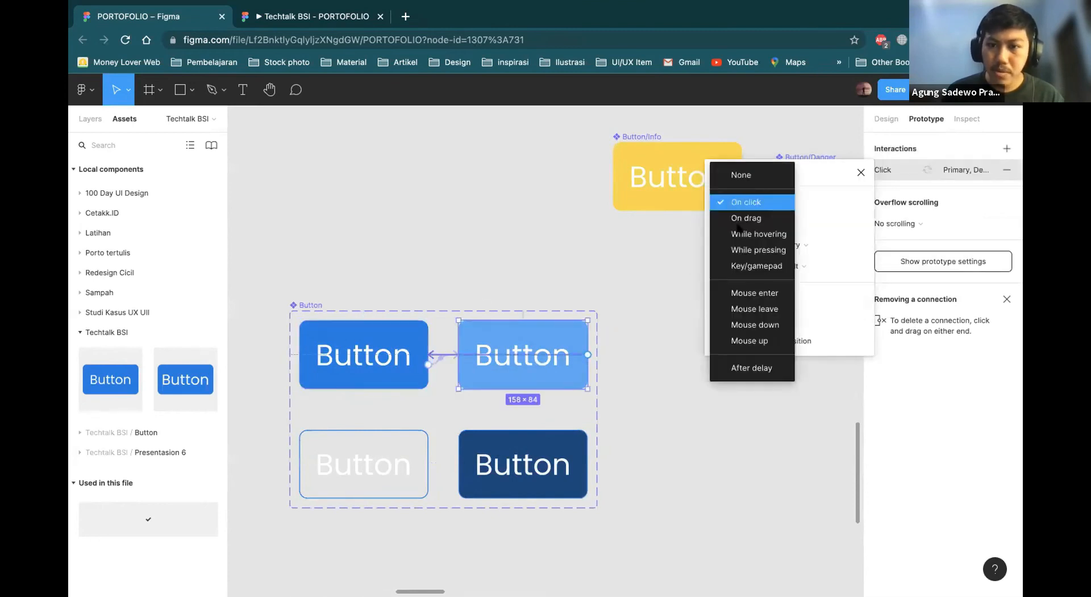
{"action": "left_click", "coordinate": [746, 302]}
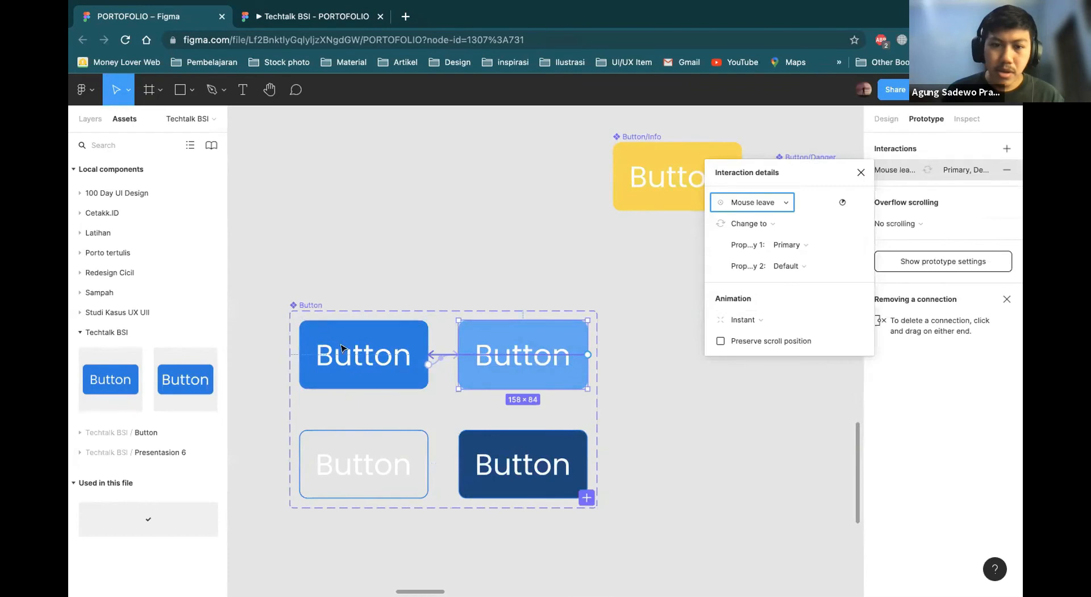
{"action": "left_click_drag", "start_coordinate": [588, 355], "coordinate": [408, 453]}
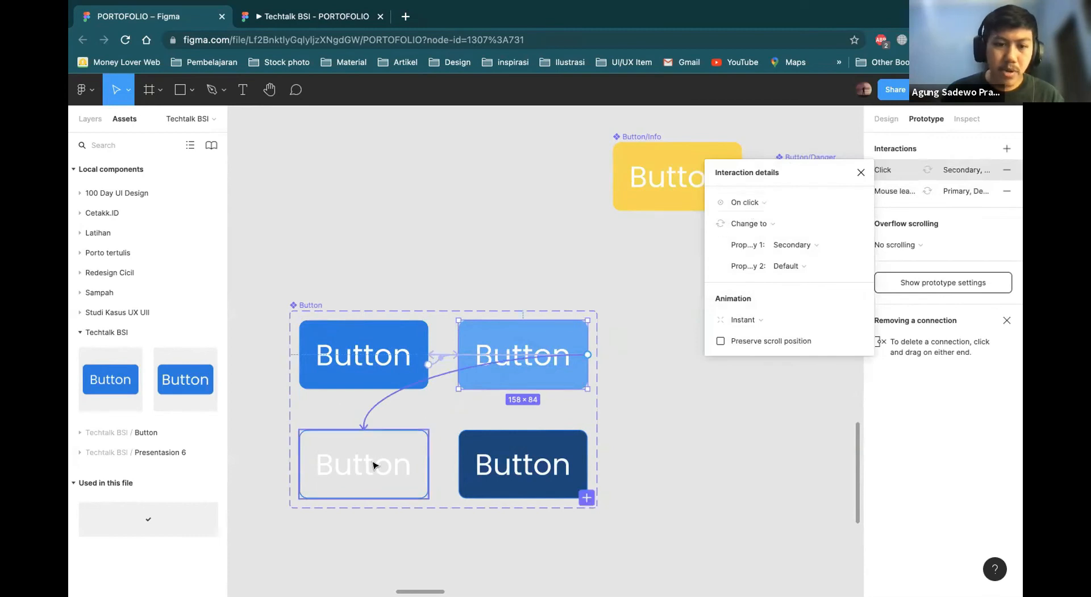
Add an interaction on the Secondary Default variant that changes it to Secondary Hover on Mouse enter.
{"action": "left_click", "coordinate": [390, 456]}
{"action": "left_click_drag", "start_coordinate": [426, 465], "coordinate": [487, 466]}
{"action": "left_click", "coordinate": [746, 204]}
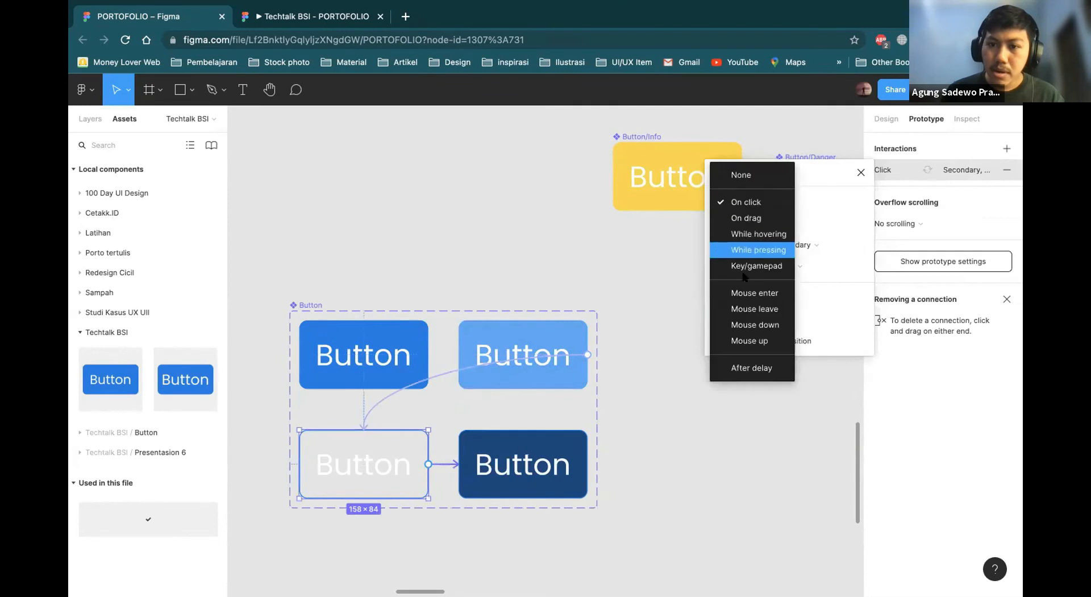
{"action": "left_click", "coordinate": [741, 291]}
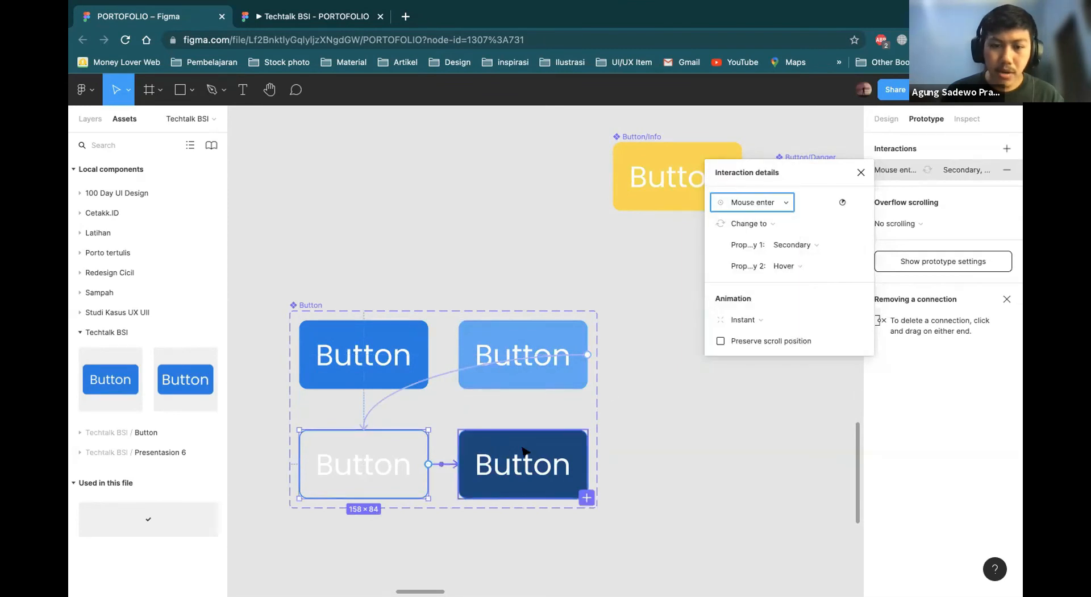
Make the Secondary Hover variant change to Secondary Default on Mouse leave, and connect it to Primary Default as well.
{"action": "left_click", "coordinate": [545, 455]}
{"action": "left_click_drag", "start_coordinate": [584, 465], "coordinate": [419, 457]}
{"action": "left_click", "coordinate": [741, 203]}
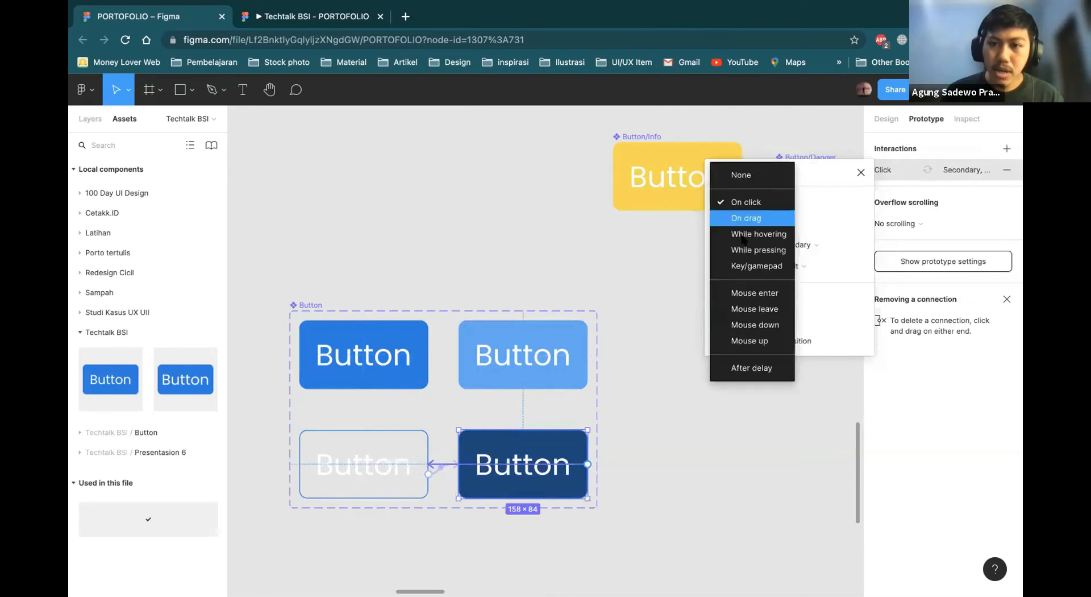
{"action": "left_click", "coordinate": [744, 305]}
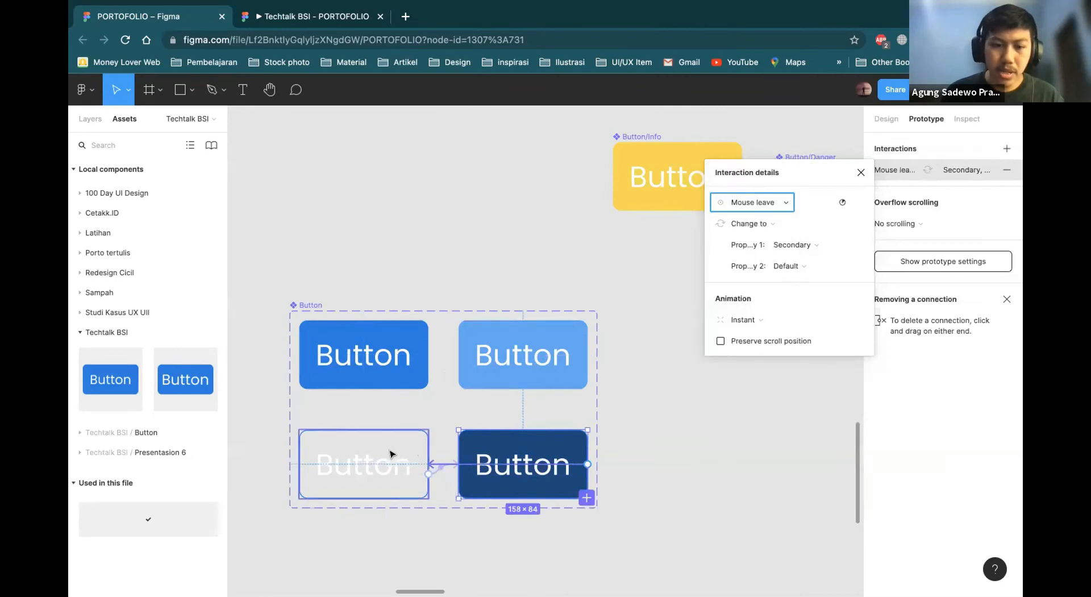
{"action": "left_click_drag", "start_coordinate": [588, 465], "coordinate": [386, 377]}
{"action": "left_click", "coordinate": [633, 413]}
{"action": "scroll", "coordinate": [633, 413], "scroll_direction": "down", "scroll_amount": 3}
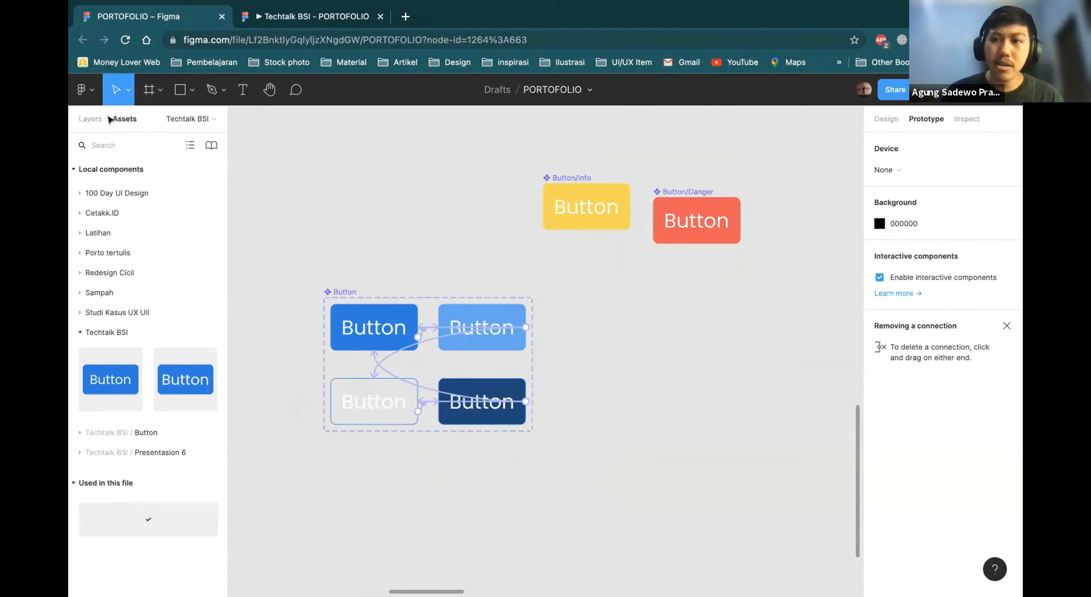
Add an iPhone 13 / 13 Pro frame and place it just beside the Button component set.
{"action": "left_click", "coordinate": [159, 91]}
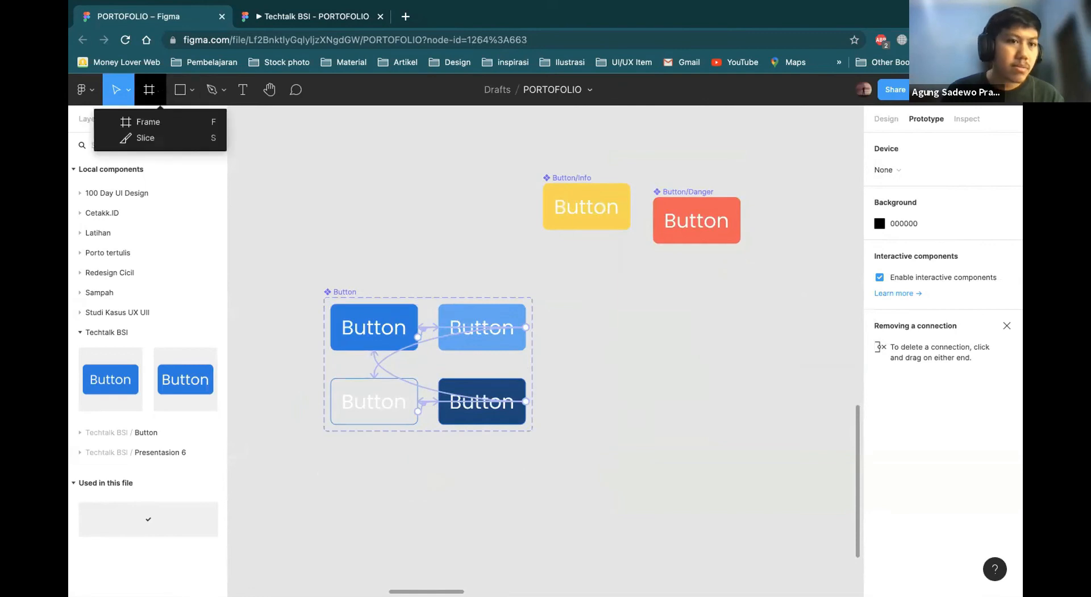
{"action": "left_click", "coordinate": [147, 121]}
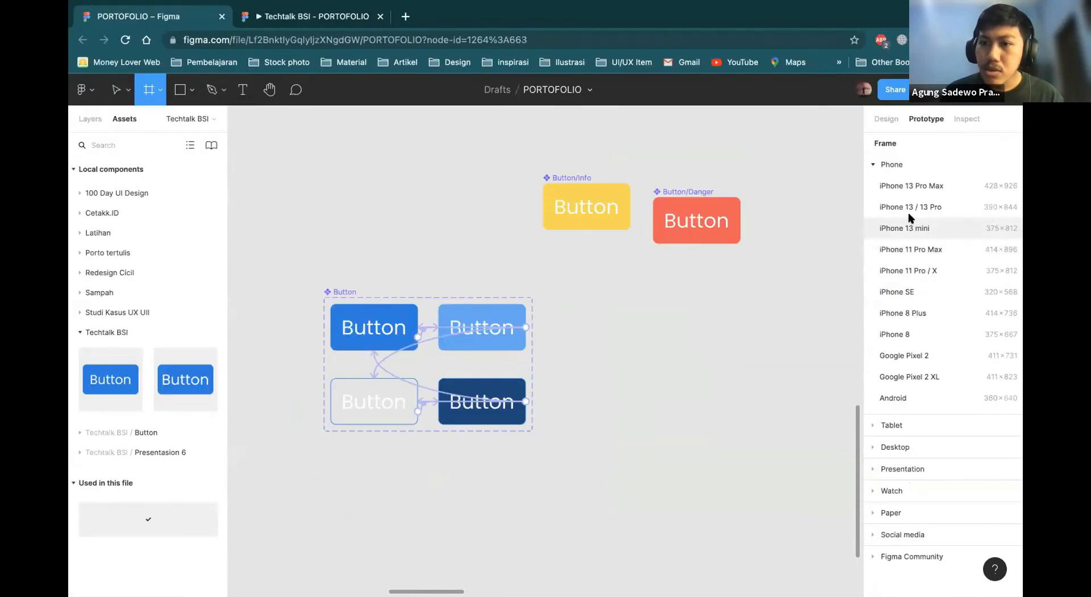
{"action": "left_click", "coordinate": [911, 207]}
{"action": "left_click_drag", "start_coordinate": [714, 231], "coordinate": [555, 368]}
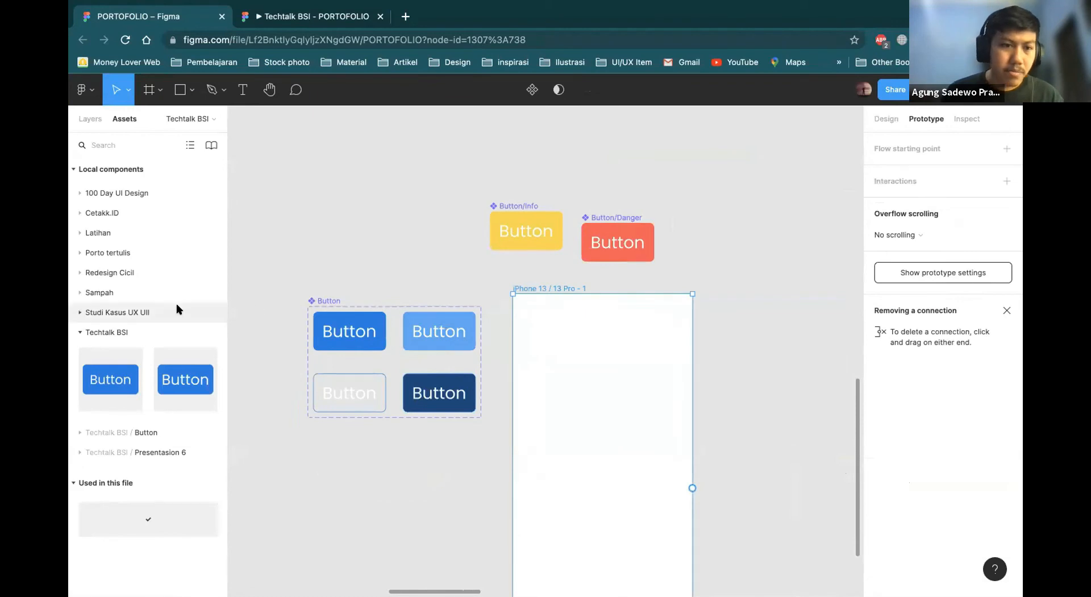
Insert a Button instance into the iPhone frame, preview it, and move it slightly lower, centred horizontally at X 116, Y 169.
{"action": "left_click_drag", "start_coordinate": [106, 380], "coordinate": [605, 367]}
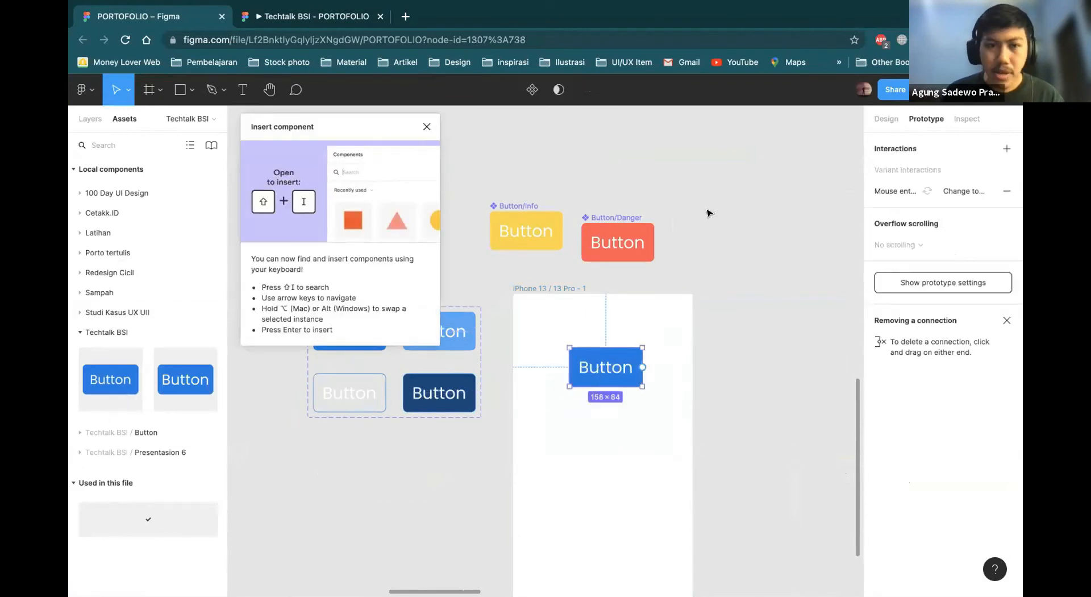
{"action": "left_click", "coordinate": [425, 126]}
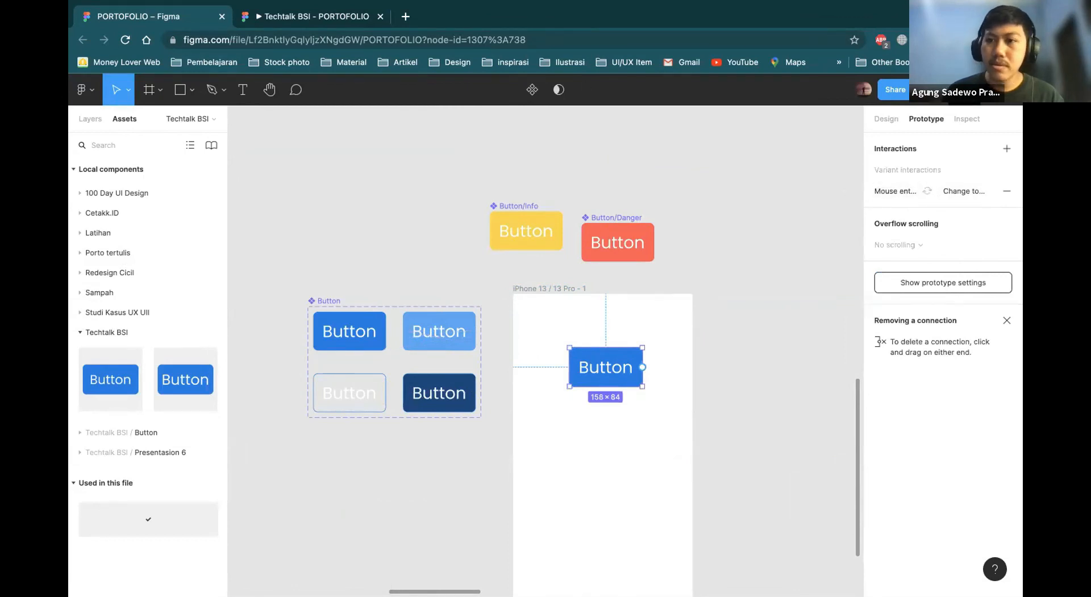
{"action": "left_click", "coordinate": [923, 89]}
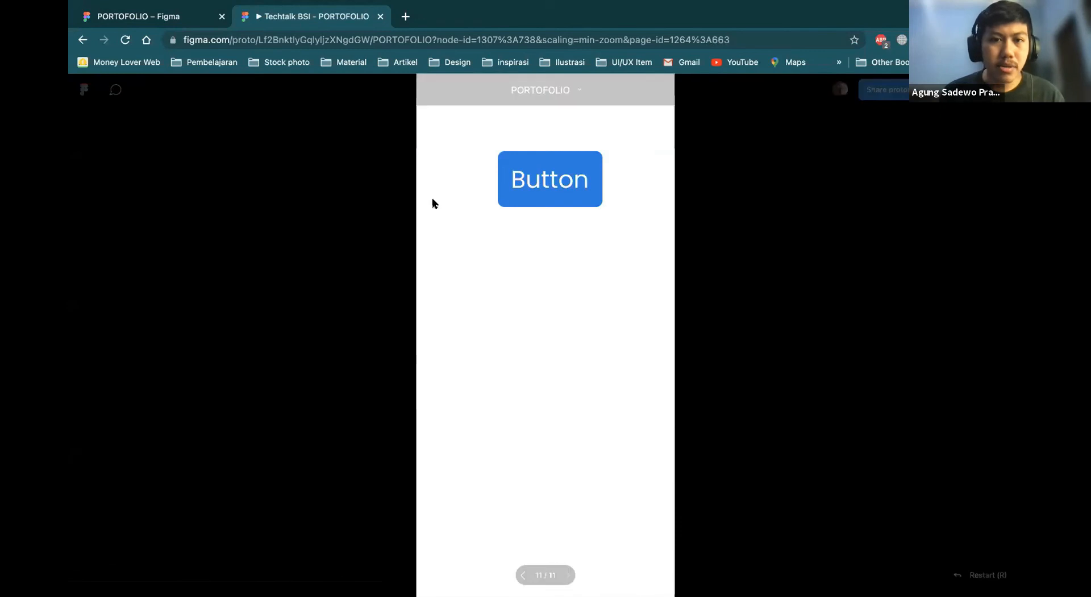
{"action": "left_click", "coordinate": [136, 16]}
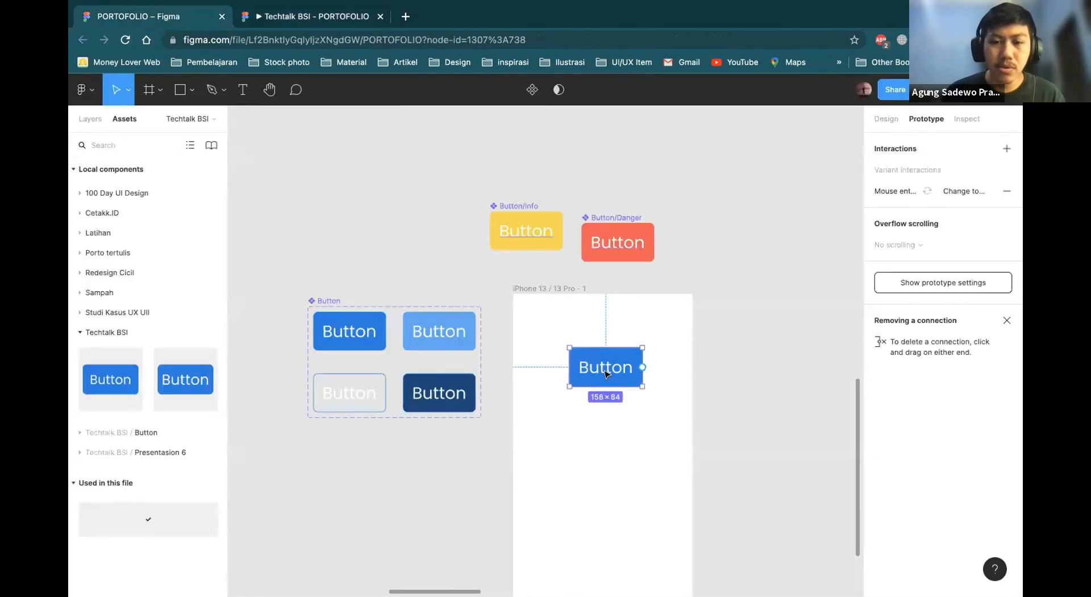
{"action": "left_click_drag", "start_coordinate": [605, 367], "coordinate": [601, 392]}
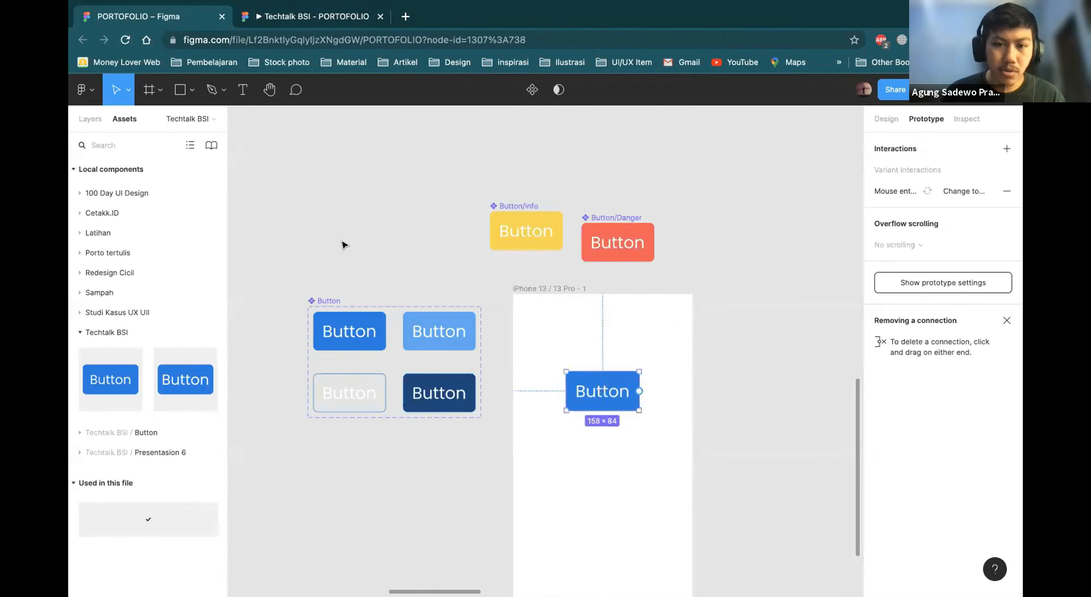
Test the button's hover and click interactions in the prototype preview, and return to the design file.
{"action": "left_click", "coordinate": [282, 12]}
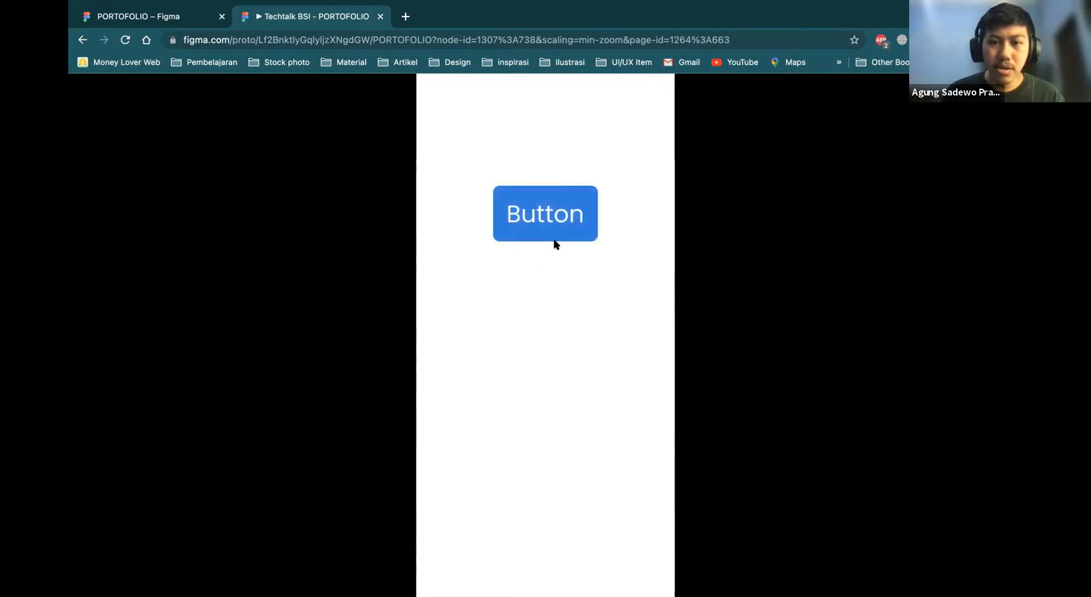
{"action": "left_click", "coordinate": [558, 222]}
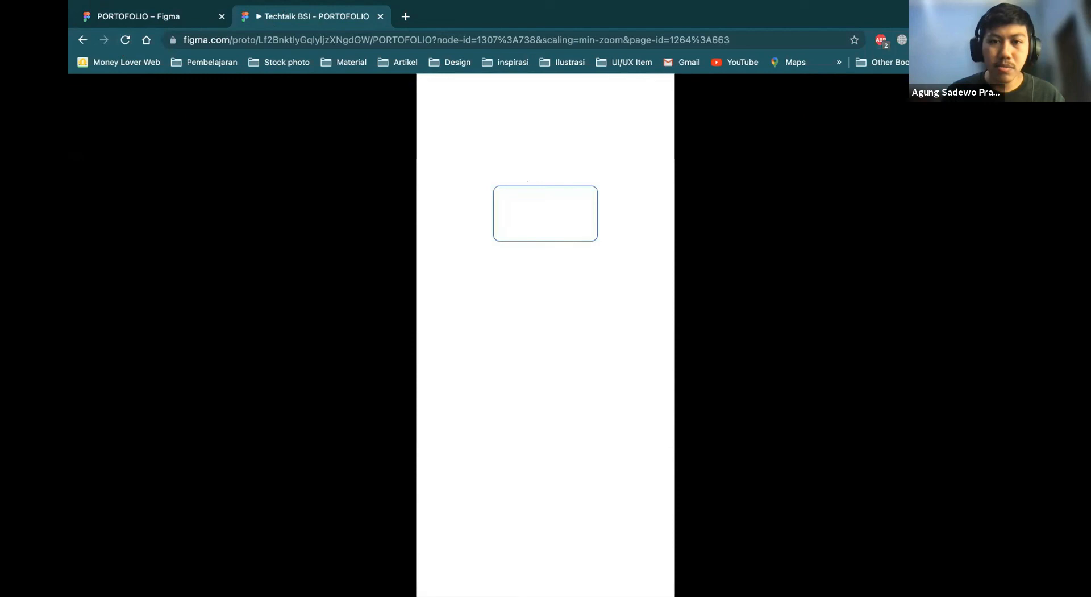
{"action": "key", "text": "ctrl+shift+Tab"}
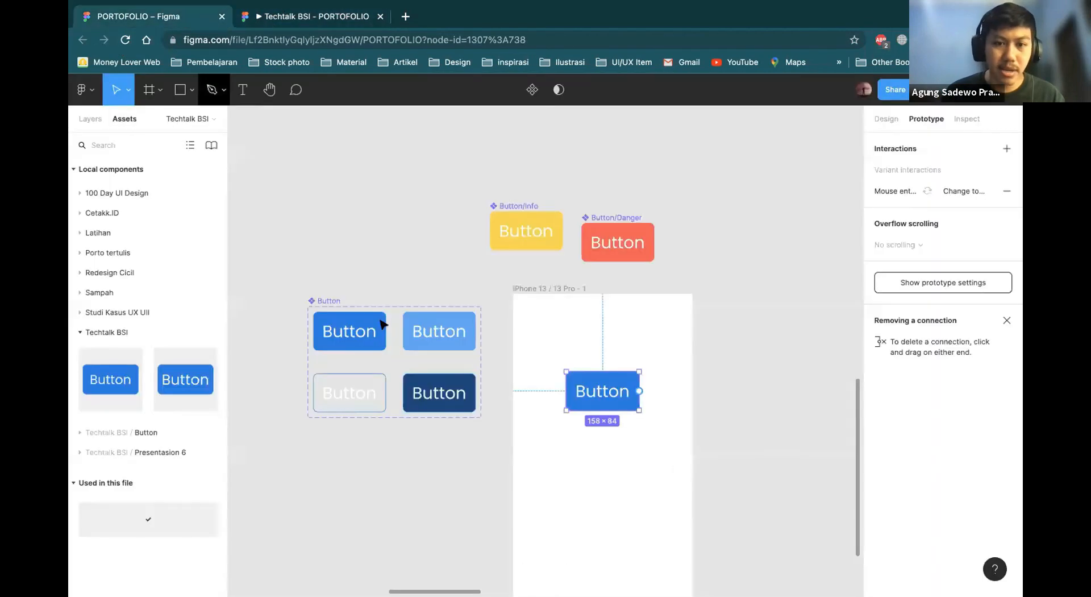
Set the text fill of the Secondary Default variant to blue 0D7BE5.
{"action": "left_click", "coordinate": [351, 400]}
{"action": "double_click", "coordinate": [348, 392]}
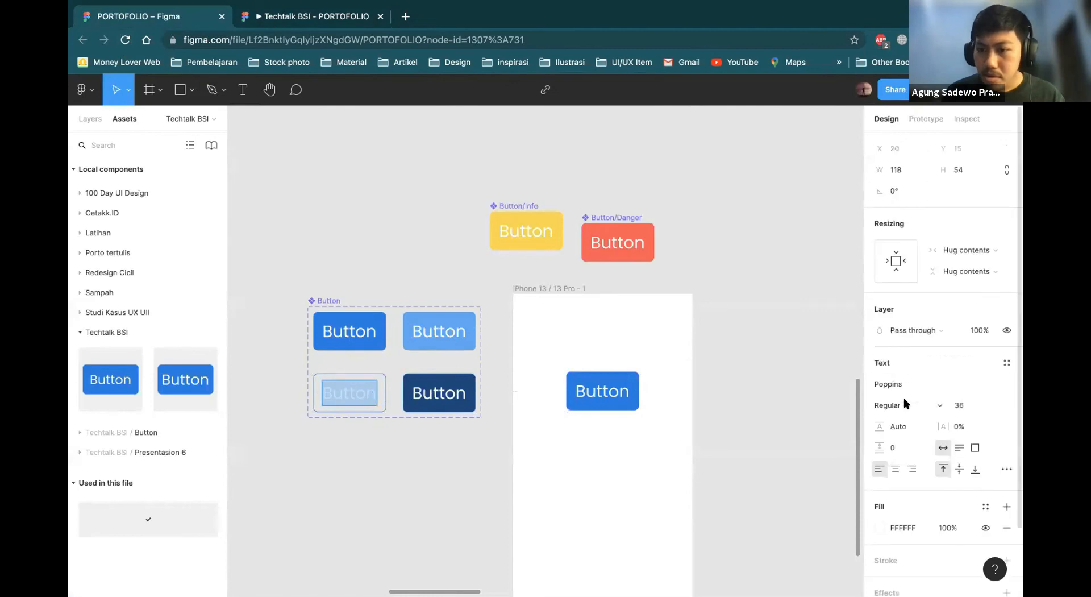
{"action": "left_click", "coordinate": [879, 527]}
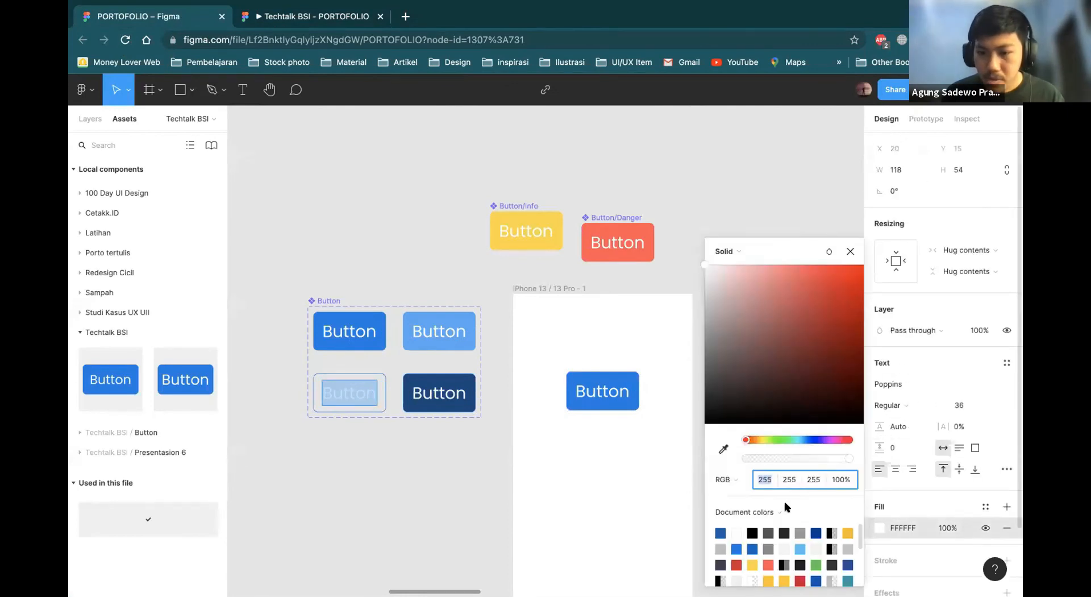
{"action": "left_click", "coordinate": [736, 545]}
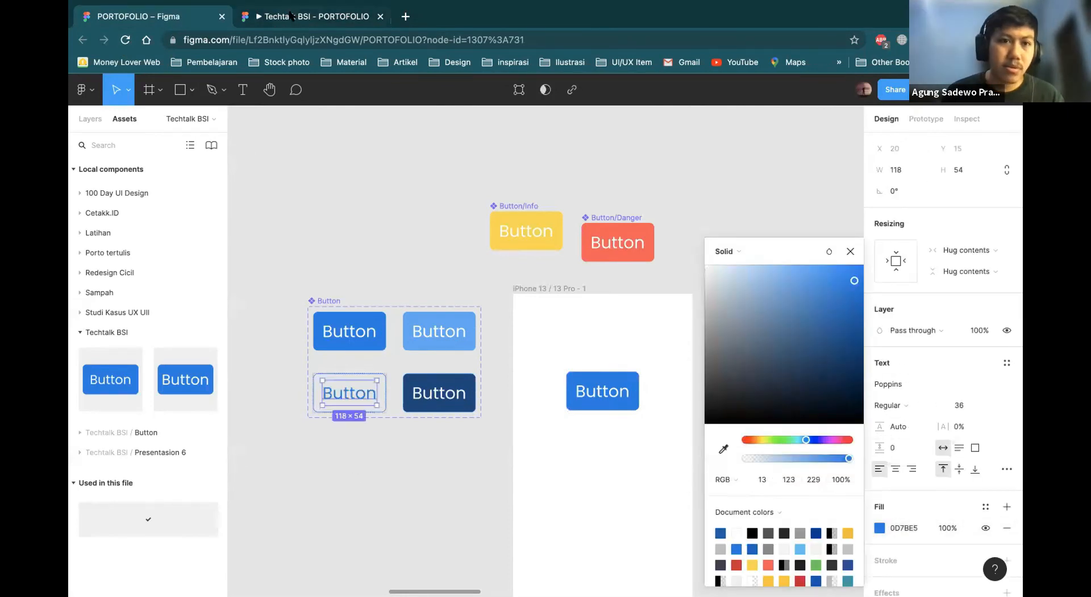
Check the recoloured Secondary button and its switching back to Primary in the prototype preview, and return to the design file.
{"action": "left_click", "coordinate": [289, 15]}
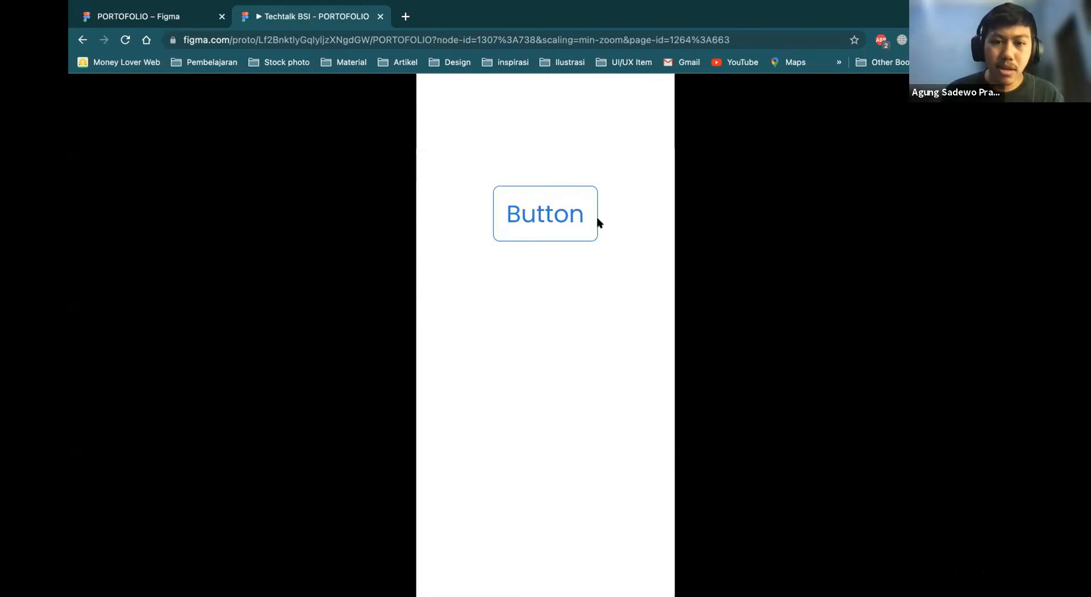
{"action": "left_click", "coordinate": [544, 223]}
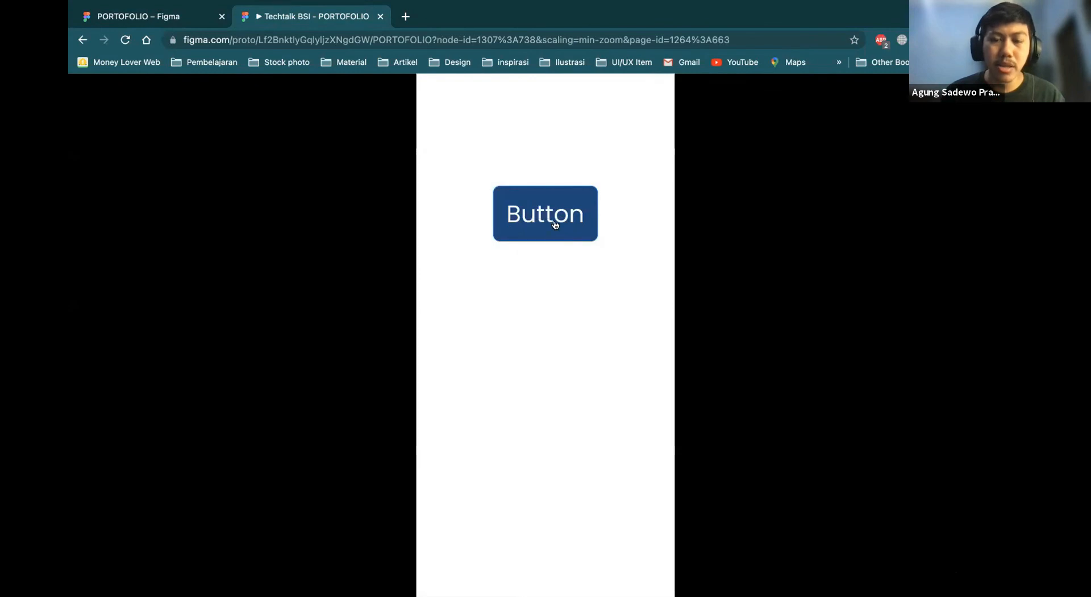
{"action": "left_click", "coordinate": [522, 242]}
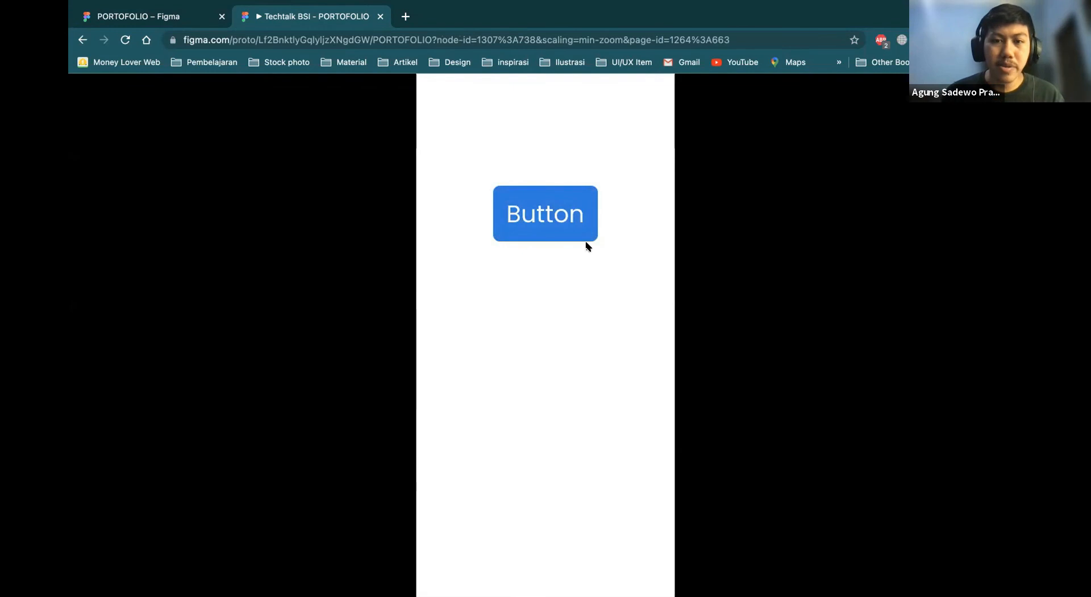
{"action": "left_click", "coordinate": [113, 18]}
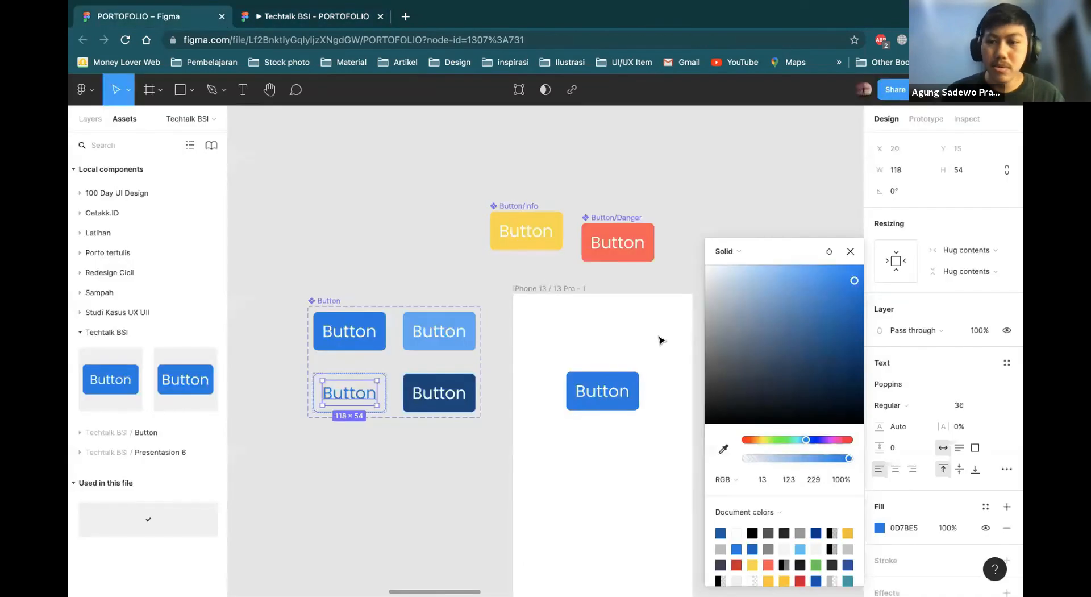
Rename the Button set's variant properties: Property 1 as "Typer" and Property 2 as "State".
{"action": "left_click", "coordinate": [848, 252]}
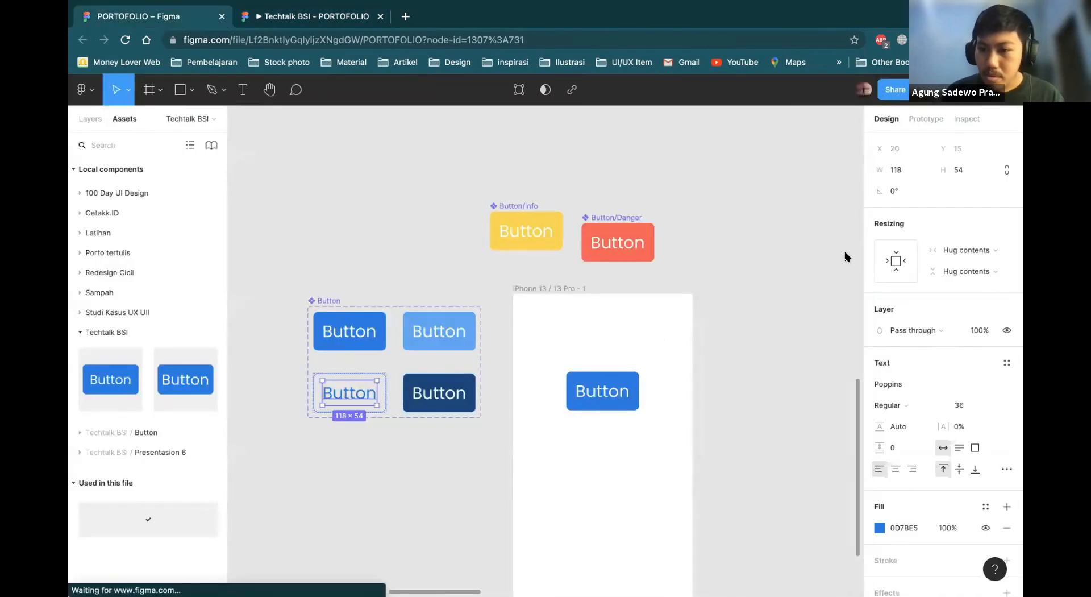
{"action": "left_click", "coordinate": [316, 301]}
{"action": "left_click", "coordinate": [902, 398]}
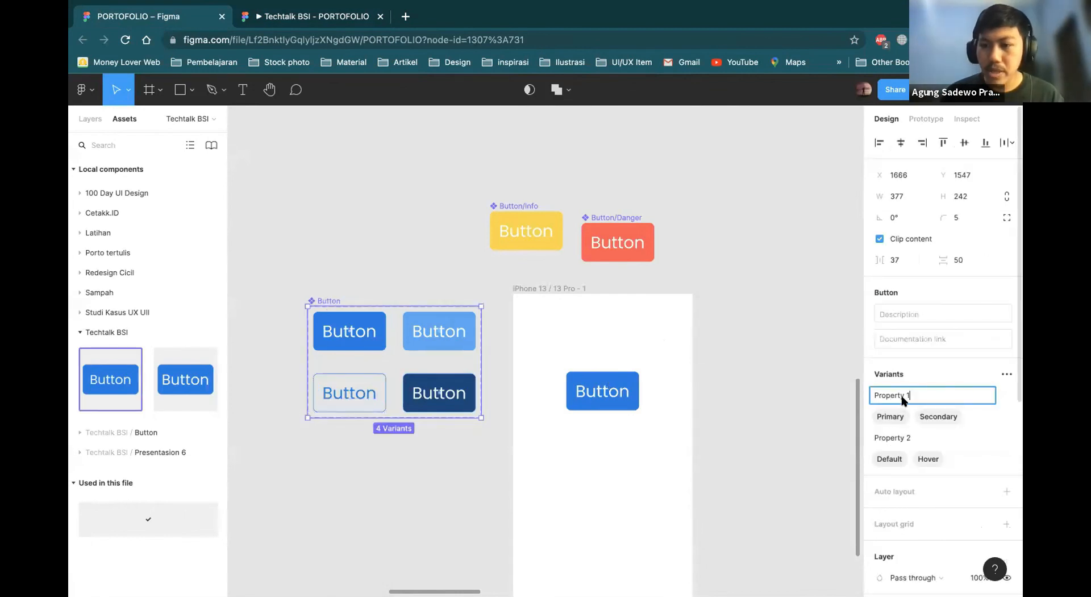
{"action": "key", "text": "ctrl+a"}
{"action": "type", "text": "Typer"}
{"action": "left_click", "coordinate": [891, 438]}
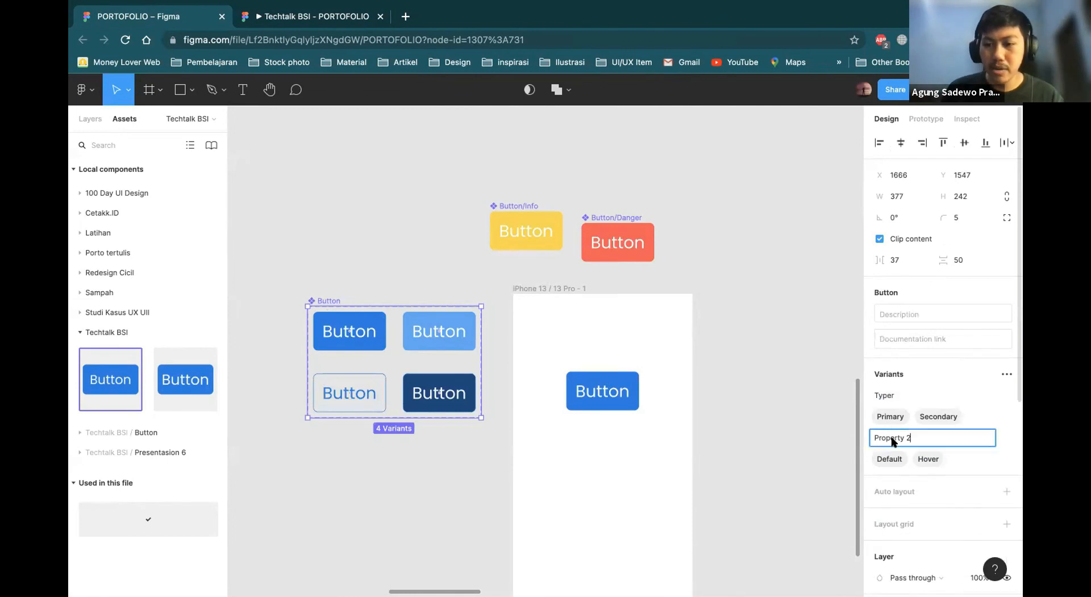
{"action": "key", "text": "ctrl+a"}
{"action": "type", "text": "S"}
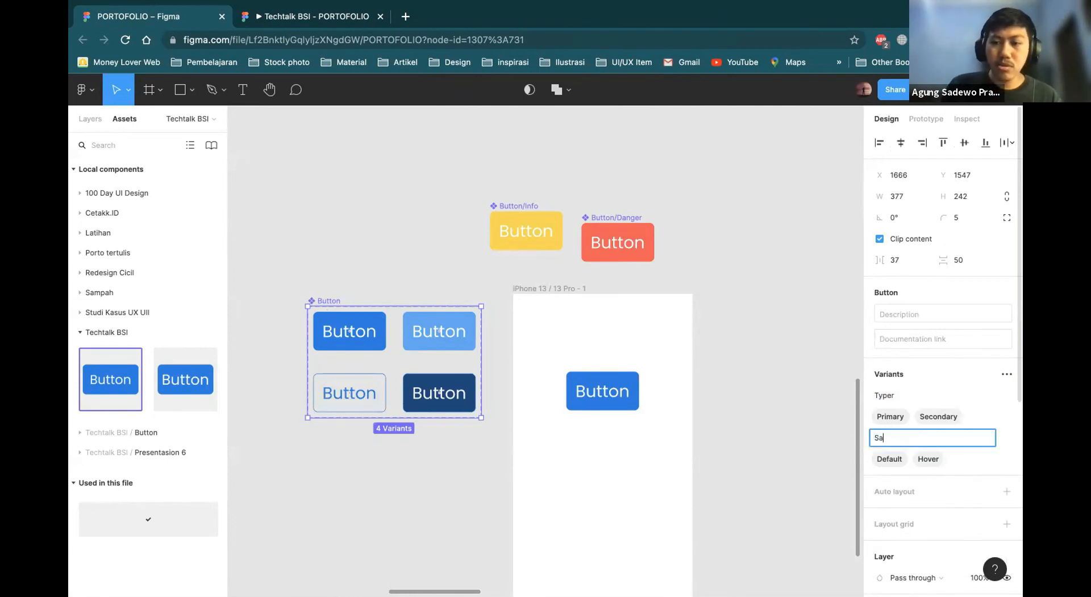
{"action": "type", "text": "tate"}
{"action": "key", "text": "Return"}
Switch the iPhone frame's button instance to Secondary and back to Primary, and look at its State options.
{"action": "left_click", "coordinate": [623, 389]}
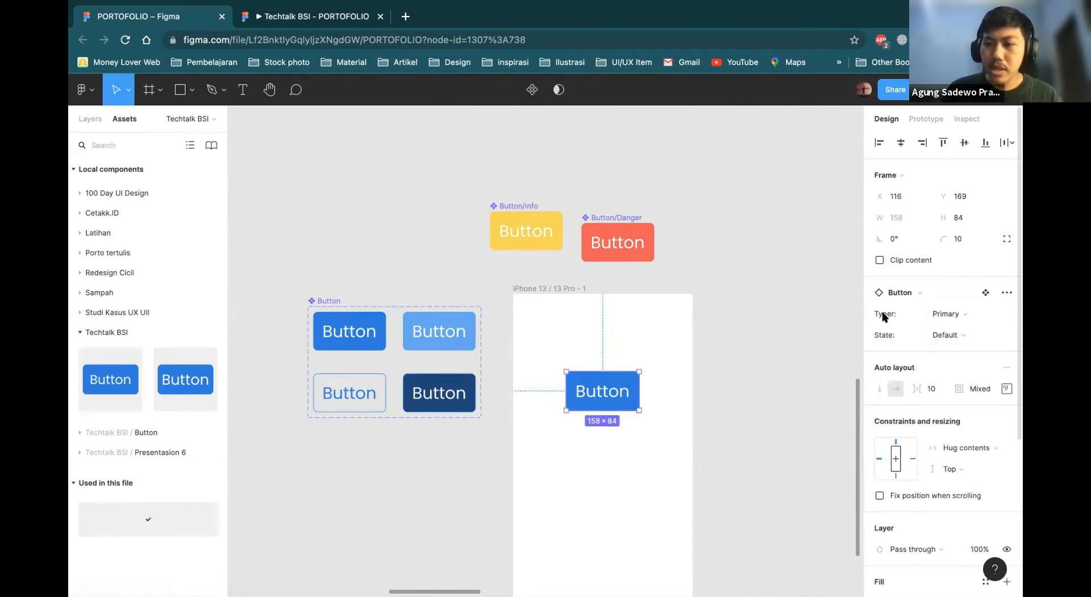
{"action": "left_click", "coordinate": [953, 316]}
{"action": "left_click", "coordinate": [955, 326]}
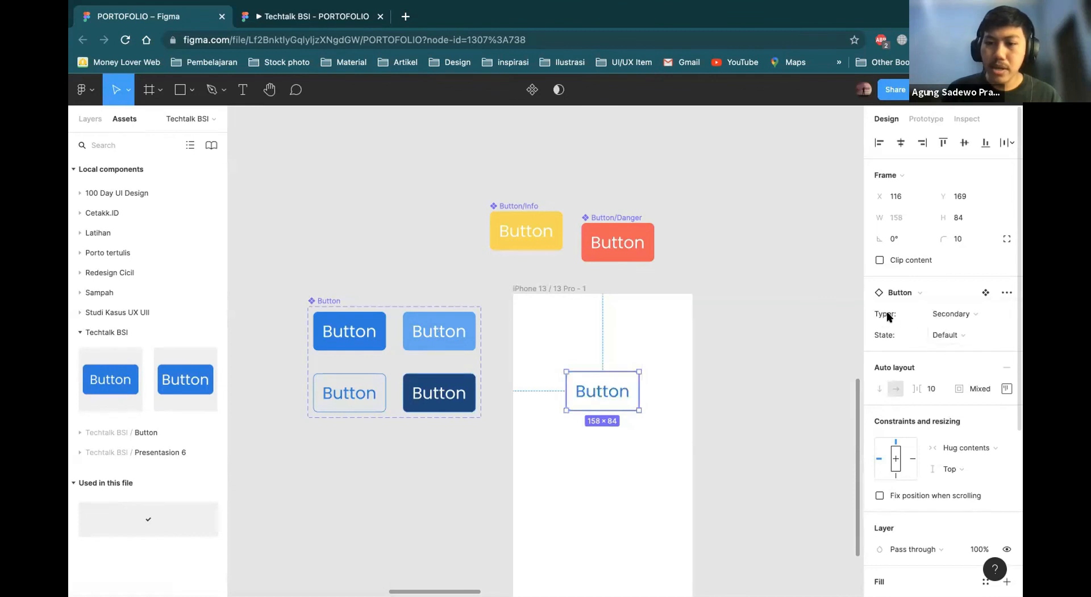
{"action": "left_click", "coordinate": [946, 315]}
{"action": "left_click", "coordinate": [955, 301]}
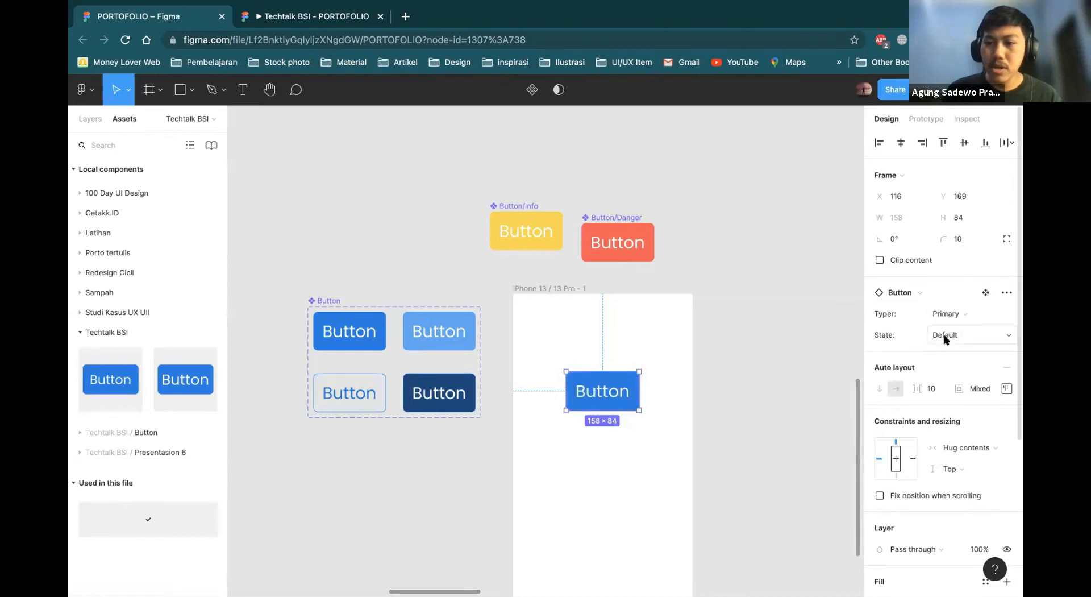
{"action": "left_click", "coordinate": [946, 335]}
{"action": "left_click", "coordinate": [878, 327]}
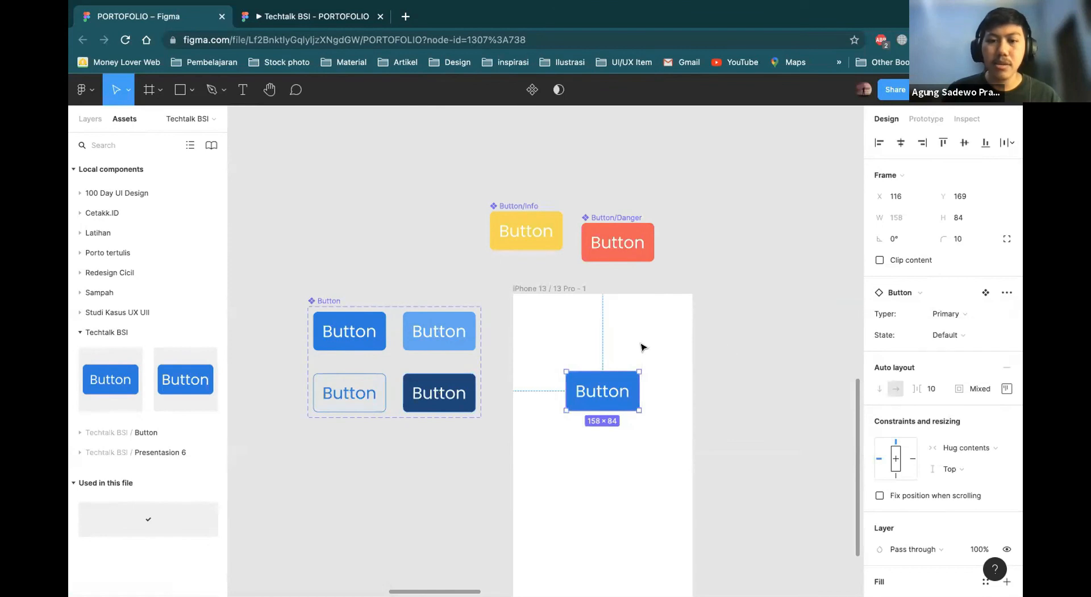
Correct the Button set's variant property name "Typer" to "Type".
{"action": "scroll", "coordinate": [640, 346], "scroll_direction": "down", "scroll_amount": 2}
{"action": "left_click", "coordinate": [312, 348]}
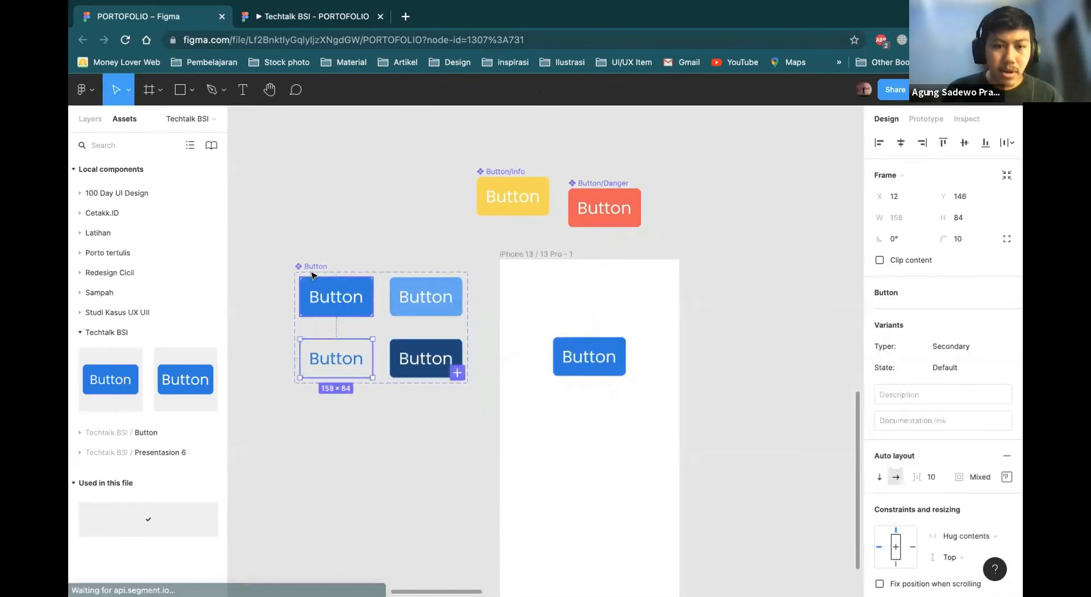
{"action": "left_click", "coordinate": [312, 275]}
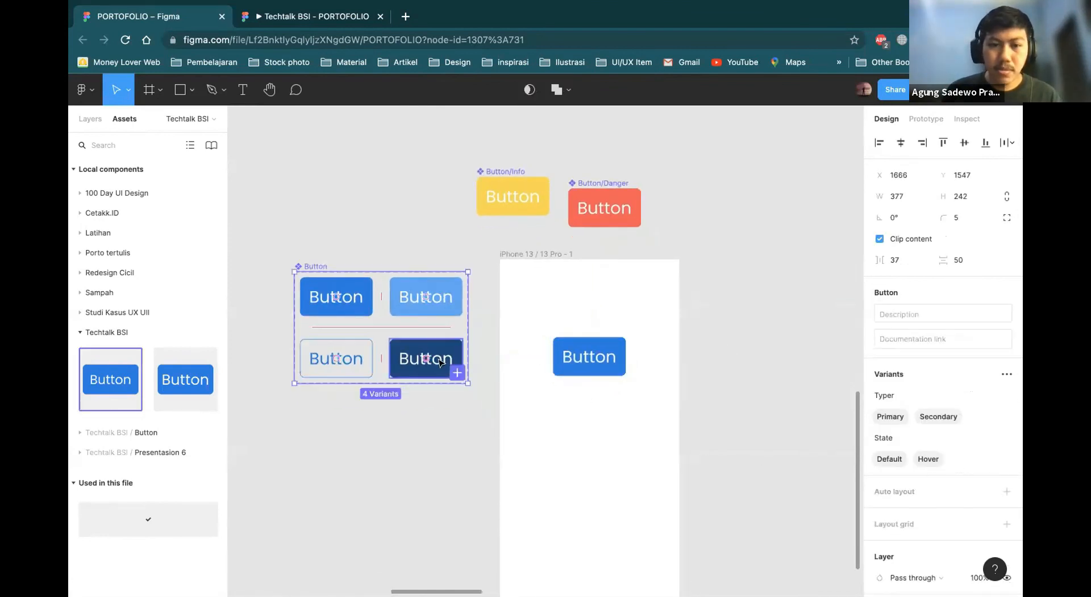
{"action": "left_click", "coordinate": [890, 400]}
{"action": "left_click", "coordinate": [894, 395]}
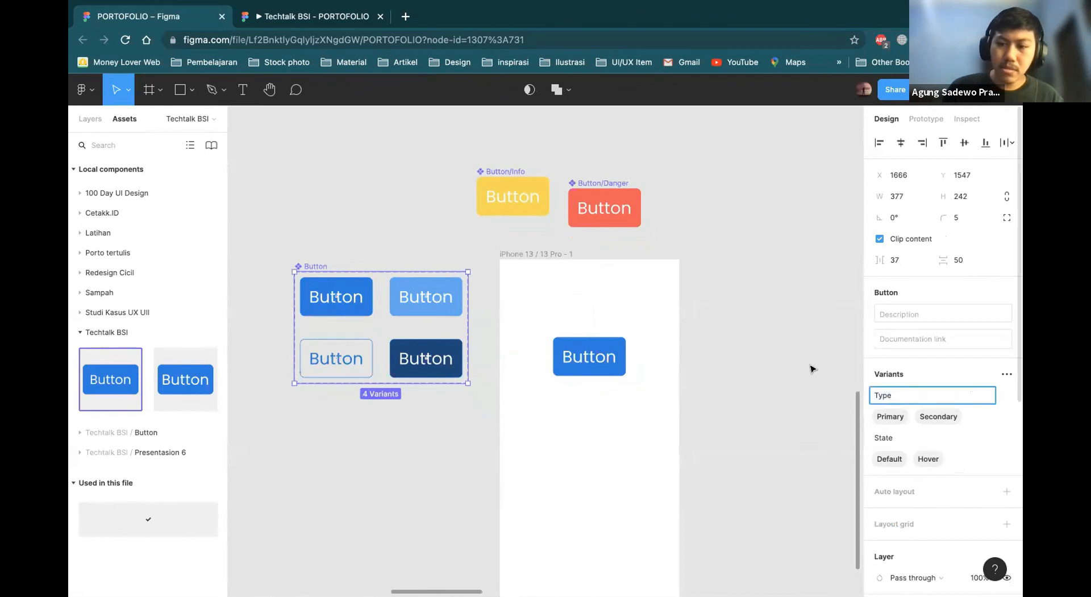
{"action": "left_click", "coordinate": [692, 396]}
Try to combine the eight True/False icon buttons as variants, then undo the combination.
{"action": "scroll", "coordinate": [371, 326], "scroll_direction": "down", "scroll_amount": 5, "text": "ctrl"}
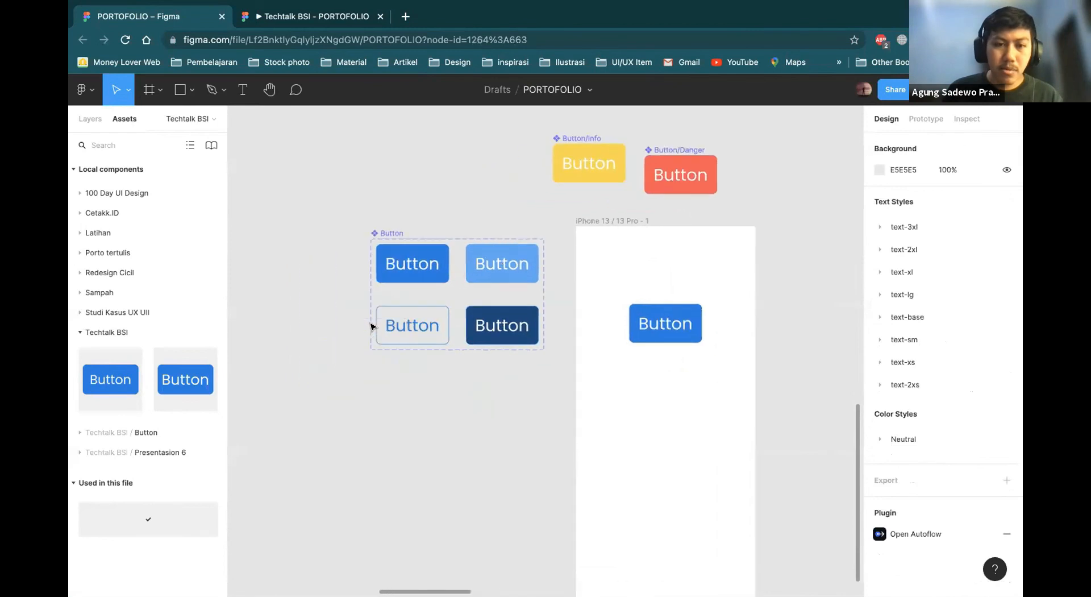
{"action": "scroll", "coordinate": [371, 325], "scroll_direction": "left", "scroll_amount": 7}
{"action": "scroll", "coordinate": [371, 325], "scroll_direction": "left", "scroll_amount": 5}
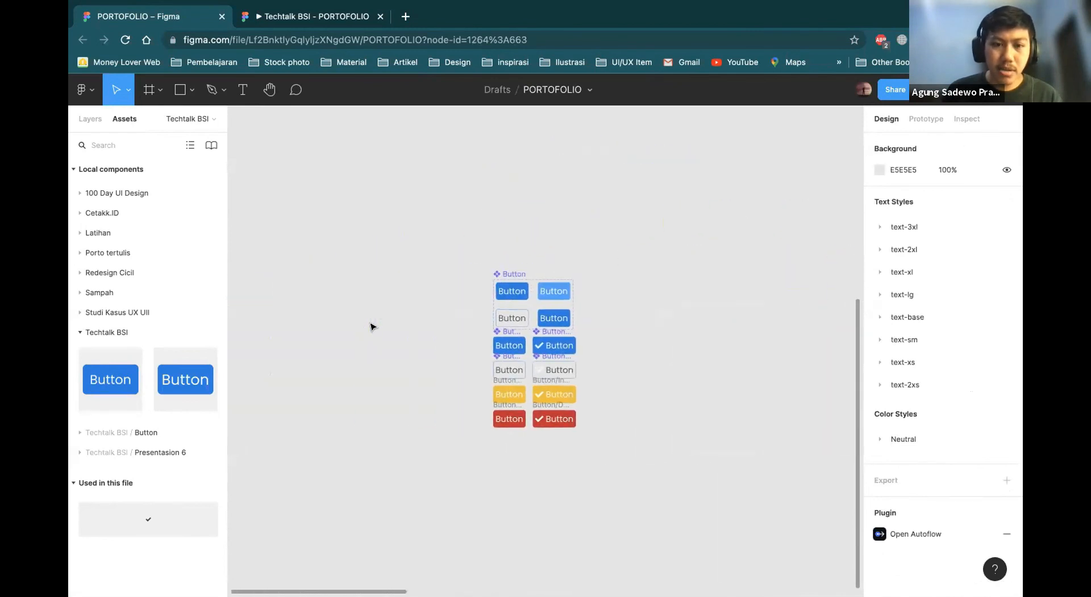
{"action": "scroll", "coordinate": [371, 325], "scroll_direction": "up", "scroll_amount": 5, "text": "ctrl"}
{"action": "scroll", "coordinate": [370, 326], "scroll_direction": "right", "scroll_amount": 5}
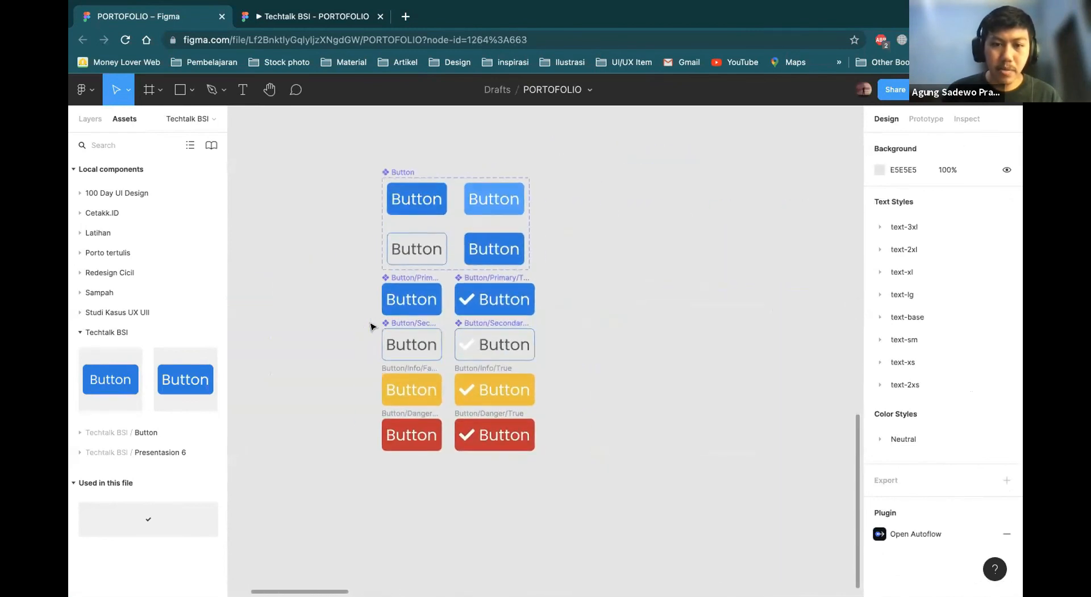
{"action": "scroll", "coordinate": [373, 326], "scroll_direction": "down", "scroll_amount": 1}
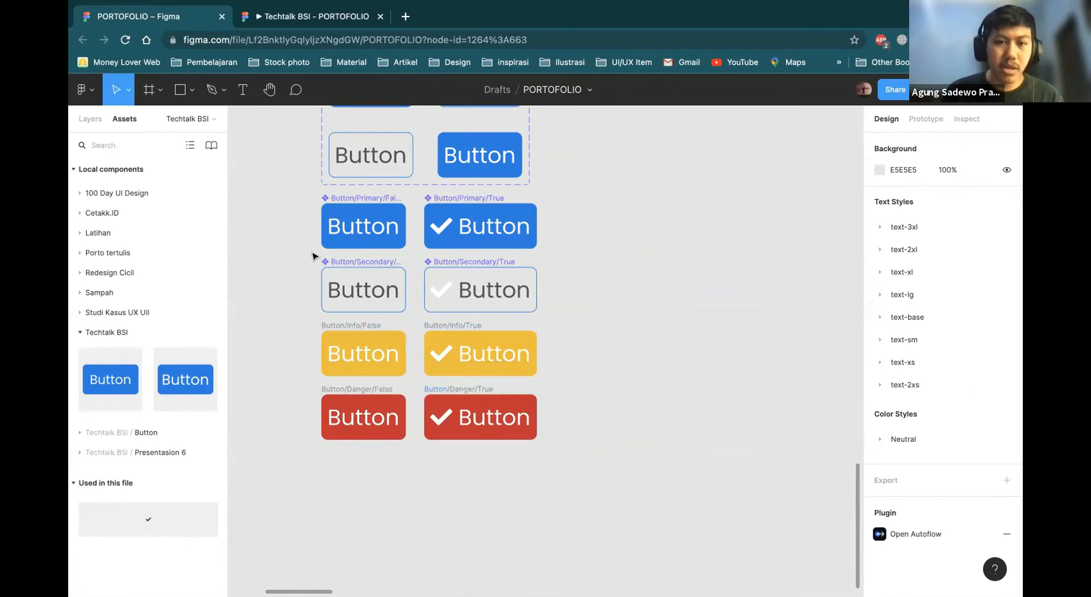
{"action": "scroll", "coordinate": [313, 256], "scroll_direction": "up", "scroll_amount": 3}
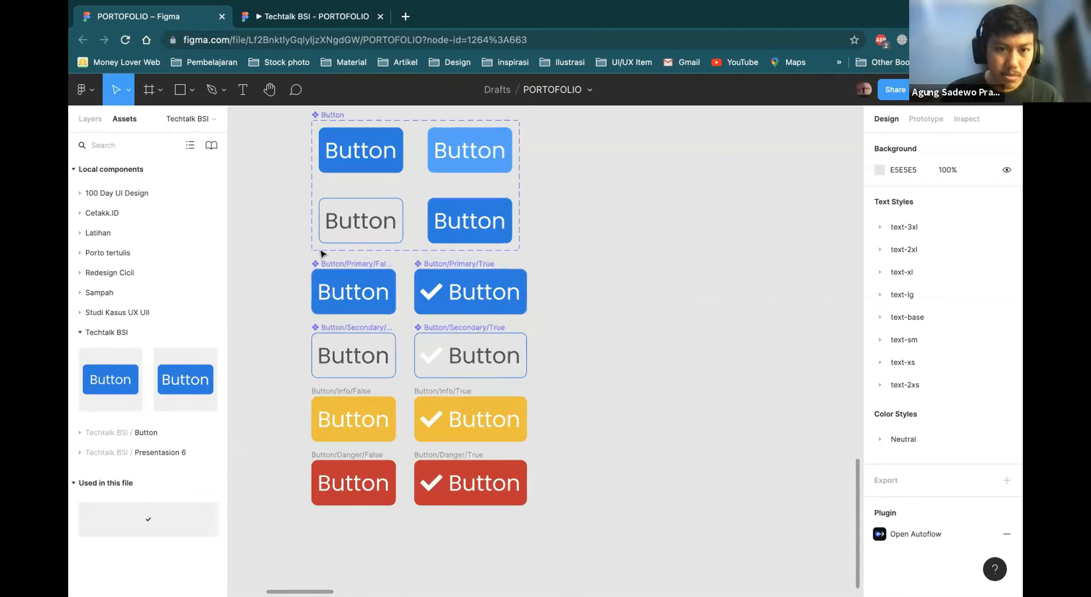
{"action": "left_click_drag", "start_coordinate": [285, 251], "coordinate": [541, 519]}
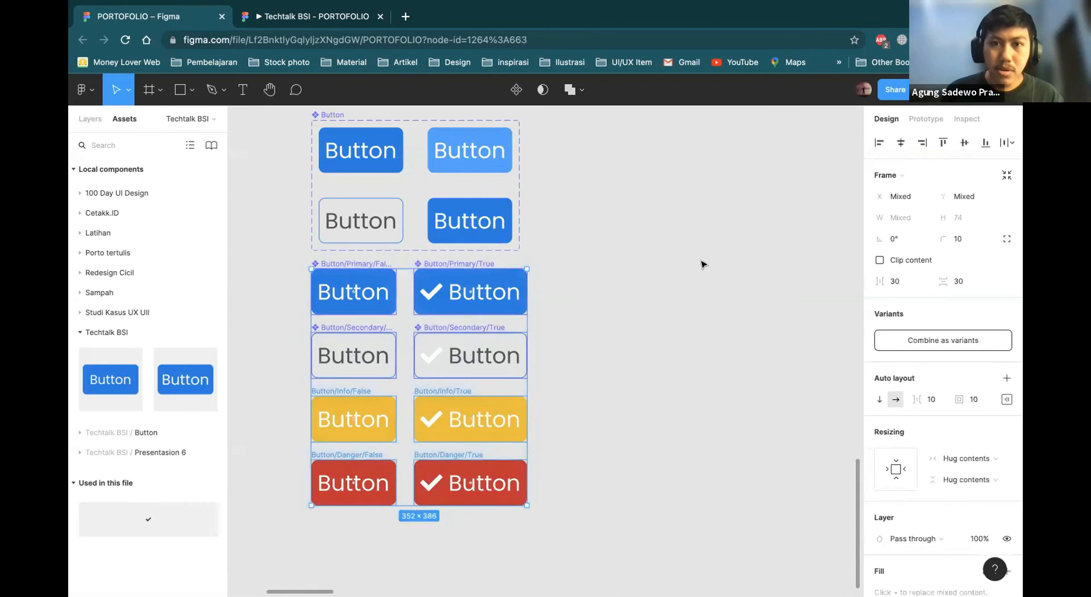
{"action": "left_click", "coordinate": [921, 339]}
{"action": "key", "text": "ctrl+z"}
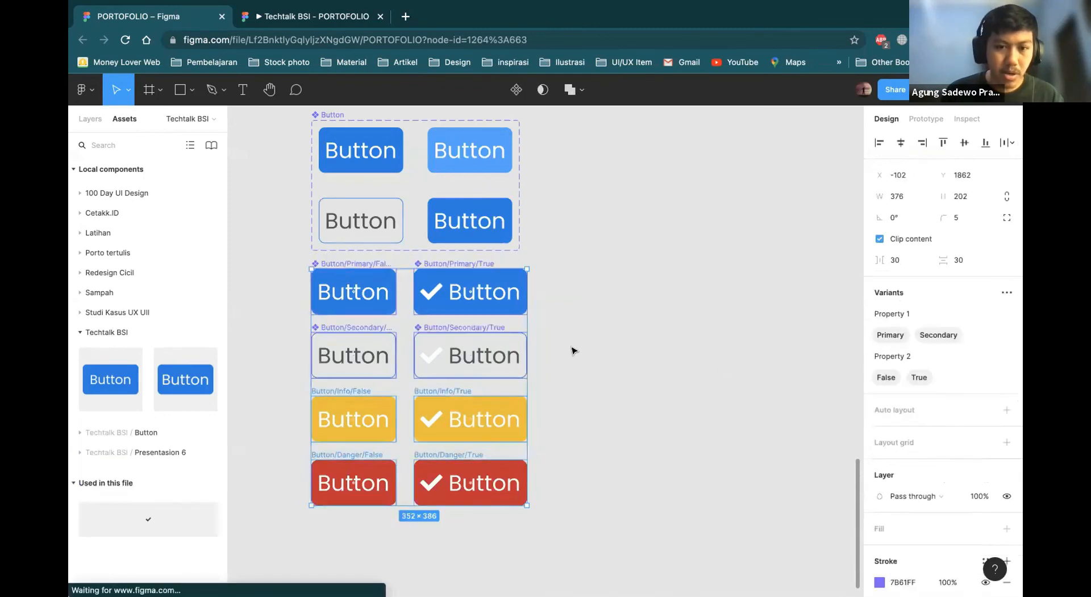
Turn the Button/Info/False, Button/Info/True, Button/Danger/False and Button/Danger/True frames into components.
{"action": "left_click", "coordinate": [328, 391]}
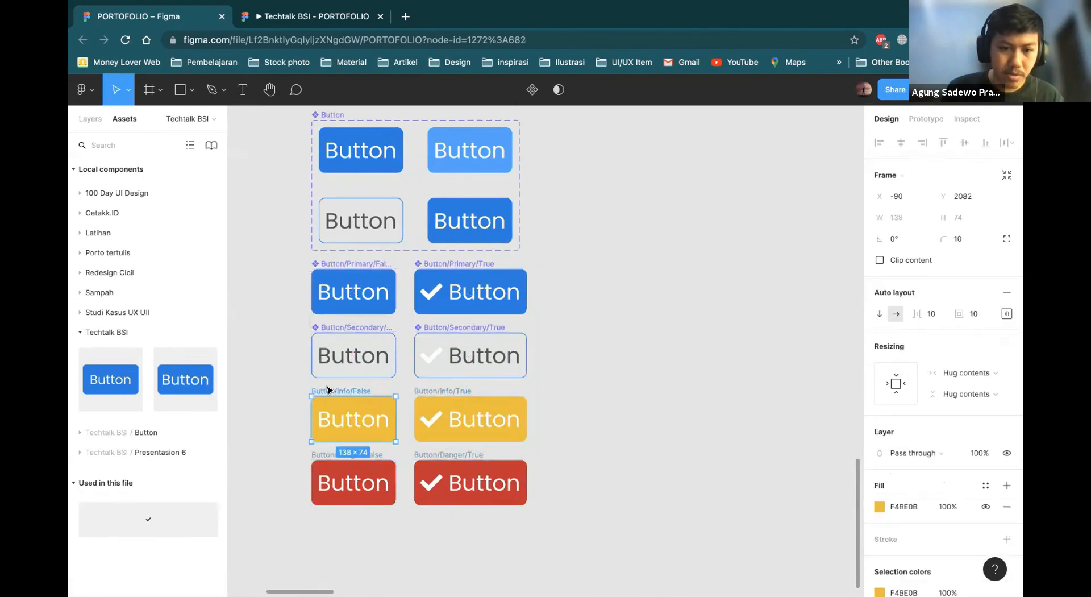
{"action": "key", "text": "ctrl+z"}
{"action": "left_click", "coordinate": [280, 414]}
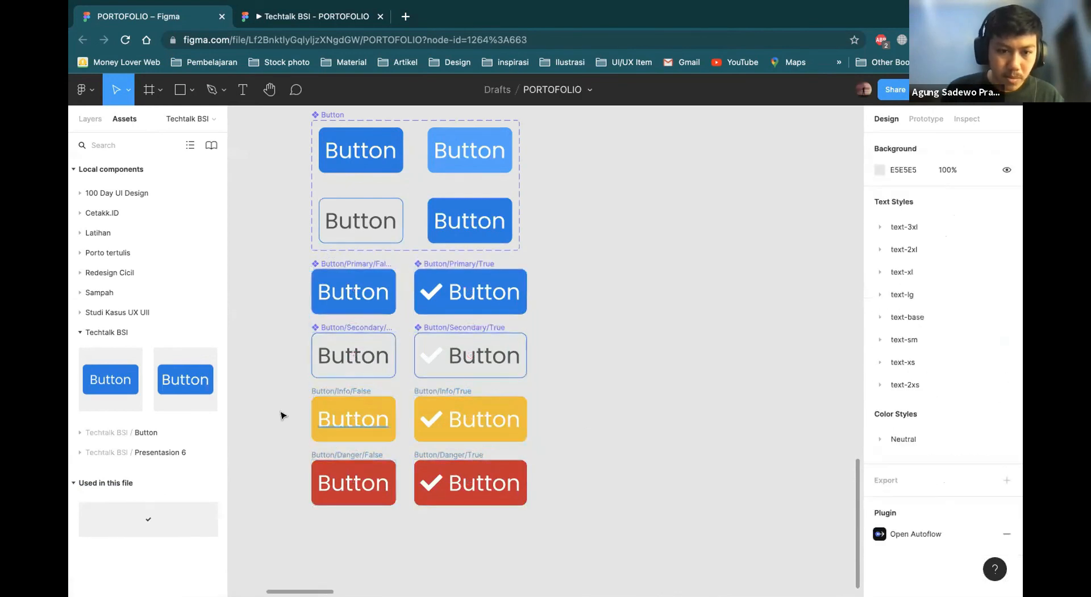
{"action": "left_click", "coordinate": [349, 390]}
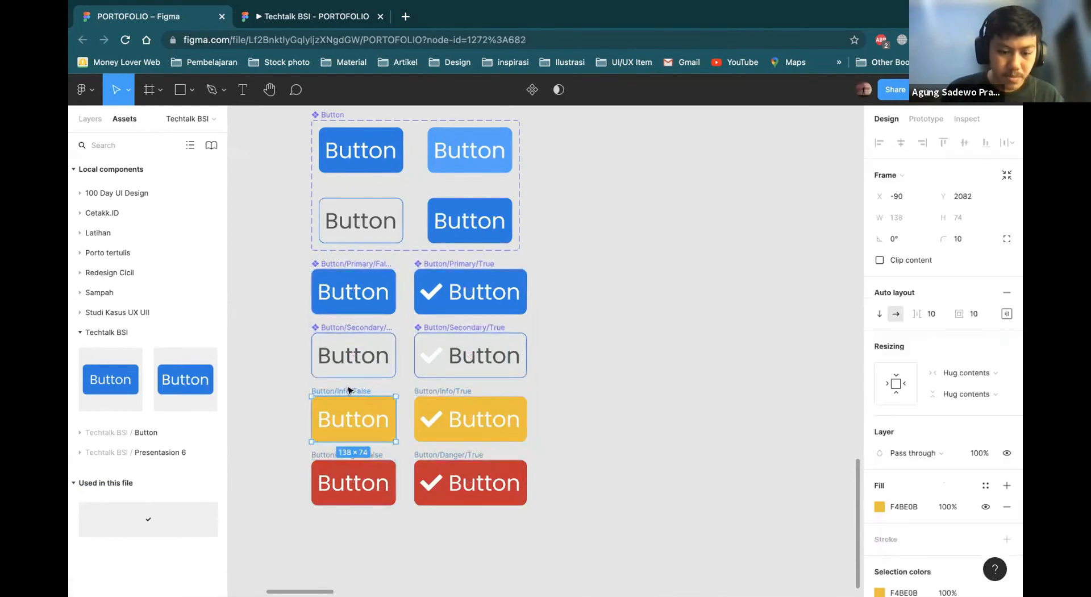
{"action": "left_click", "coordinate": [458, 390]}
{"action": "left_click", "coordinate": [348, 454]}
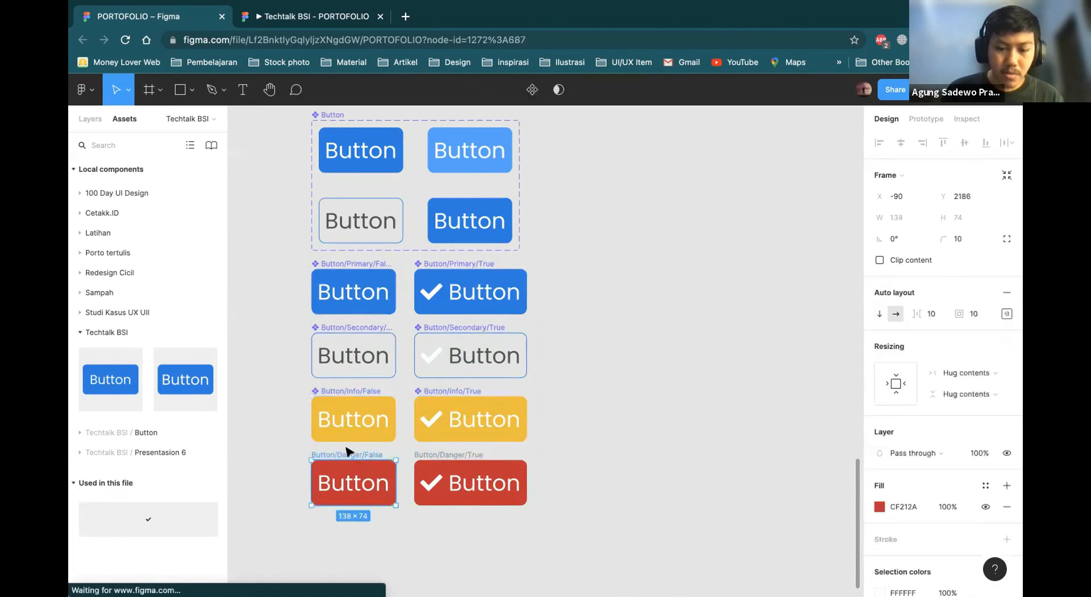
{"action": "left_click", "coordinate": [446, 454]}
Combine the eight Primary, Secondary, Info and Danger True/False button components as variants.
{"action": "left_click_drag", "start_coordinate": [267, 253], "coordinate": [603, 532]}
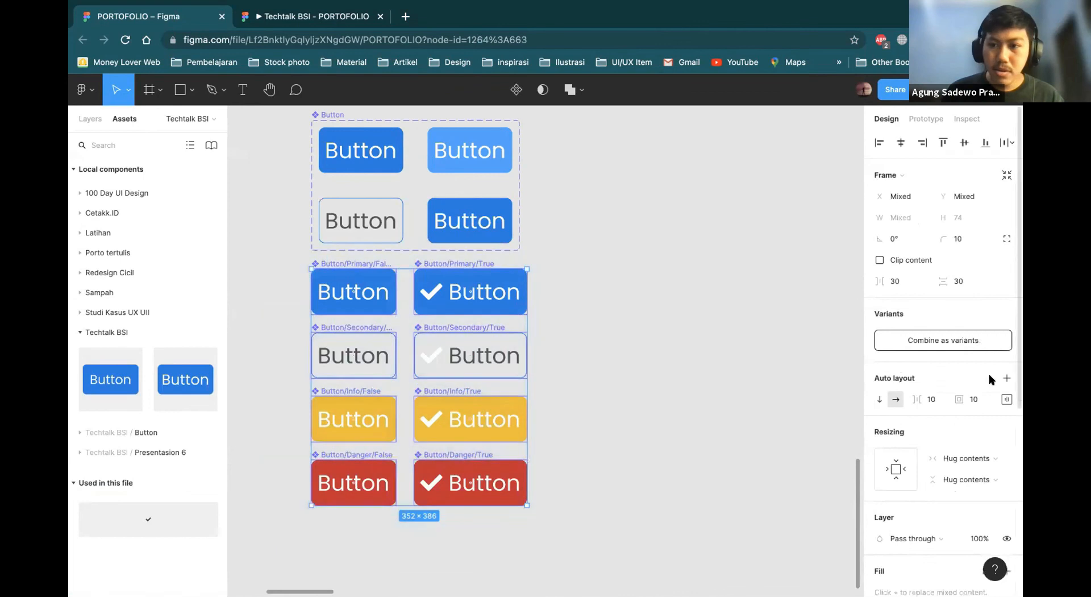
{"action": "left_click", "coordinate": [956, 339]}
{"action": "left_click", "coordinate": [582, 304]}
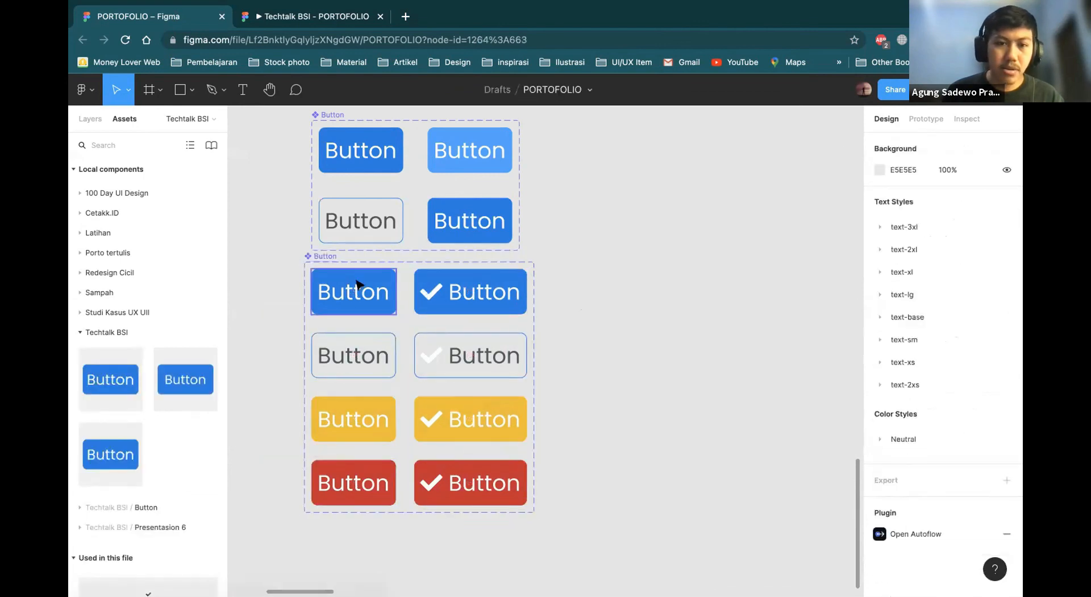
Add on-click Change to interactions from each plain False variant to its checkmark True variant for all four button types.
{"action": "left_click", "coordinate": [926, 118]}
{"action": "left_click", "coordinate": [353, 292]}
{"action": "left_click_drag", "start_coordinate": [396, 291], "coordinate": [469, 290]}
{"action": "left_click", "coordinate": [390, 355]}
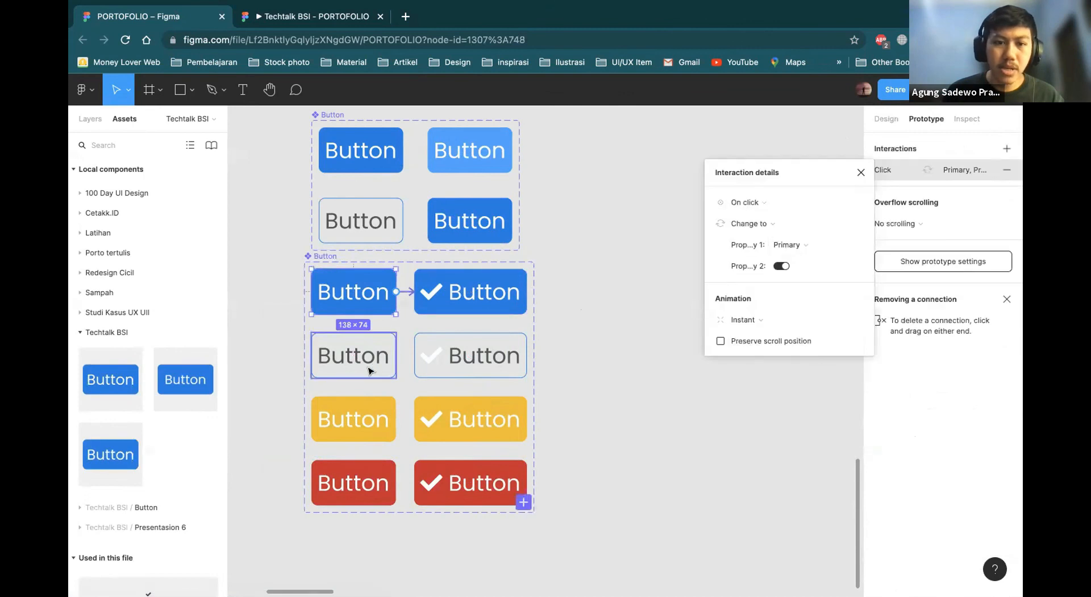
{"action": "left_click_drag", "start_coordinate": [397, 356], "coordinate": [418, 356]}
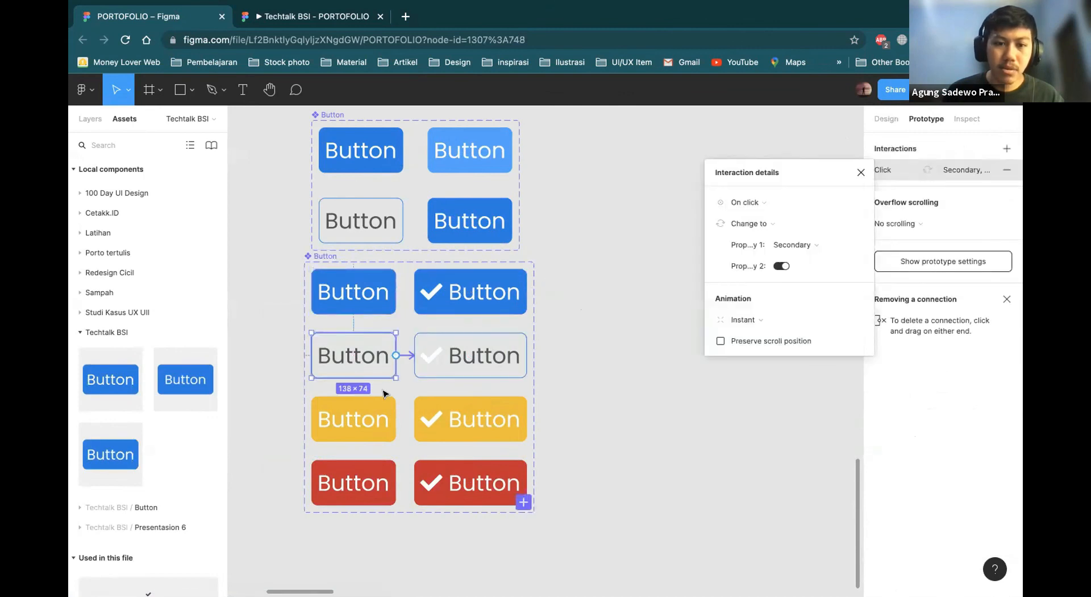
{"action": "left_click", "coordinate": [383, 416]}
{"action": "left_click_drag", "start_coordinate": [396, 419], "coordinate": [442, 418]}
{"action": "left_click", "coordinate": [353, 483]}
{"action": "left_click_drag", "start_coordinate": [396, 482], "coordinate": [454, 482]}
{"action": "left_click", "coordinate": [682, 390]}
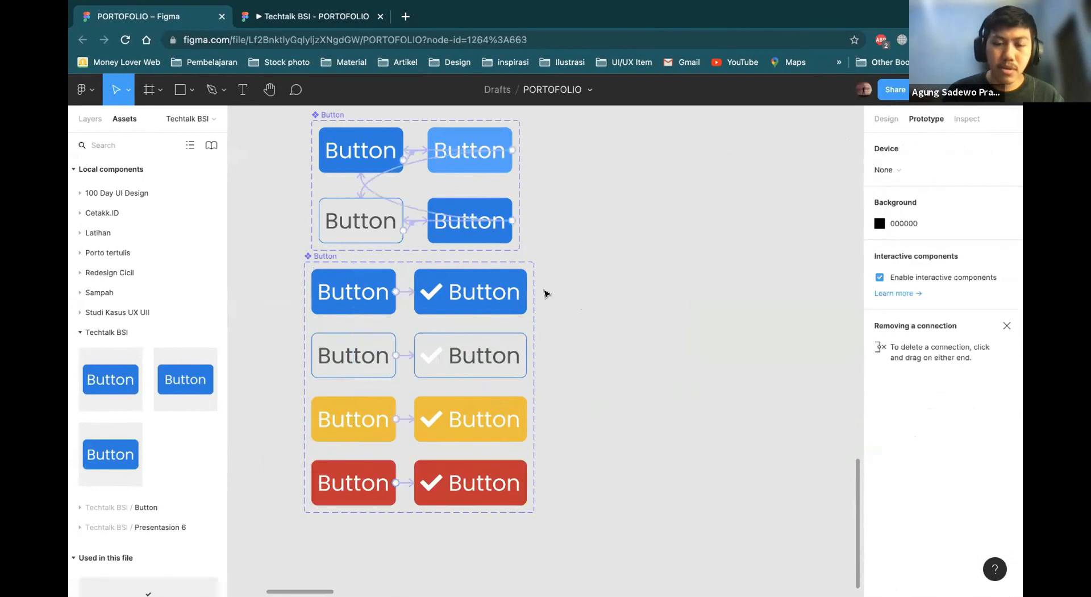
Add return interactions from each checkmark True variant back to its plain False variant for all four button types.
{"action": "left_click", "coordinate": [507, 292]}
{"action": "left_click_drag", "start_coordinate": [527, 291], "coordinate": [369, 291]}
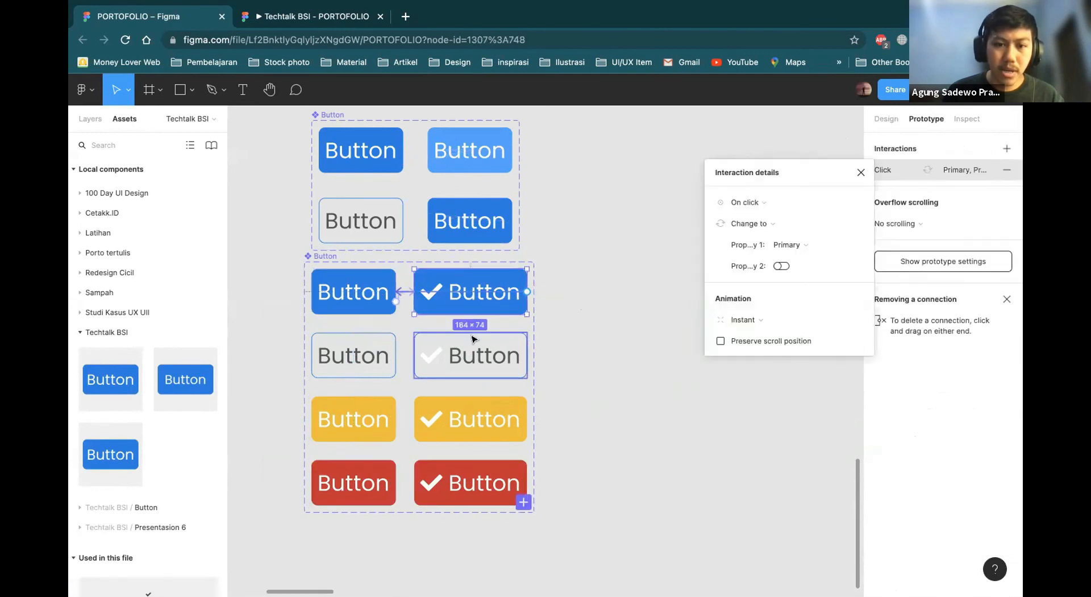
{"action": "left_click", "coordinate": [500, 355]}
{"action": "left_click_drag", "start_coordinate": [527, 355], "coordinate": [330, 357]}
{"action": "left_click", "coordinate": [453, 419]}
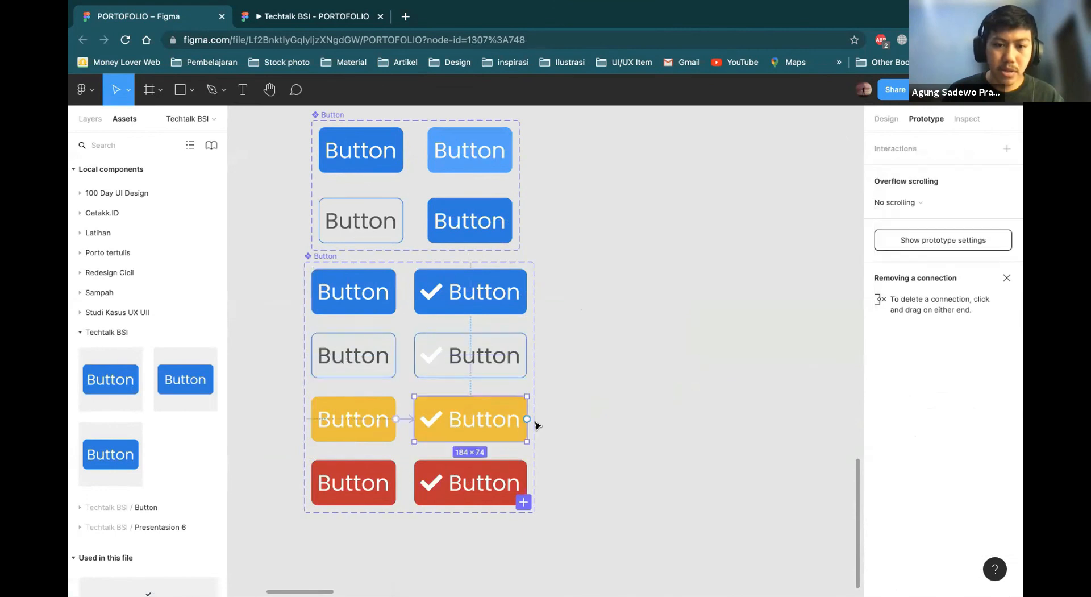
{"action": "left_click_drag", "start_coordinate": [526, 419], "coordinate": [347, 419]}
{"action": "left_click", "coordinate": [500, 483]}
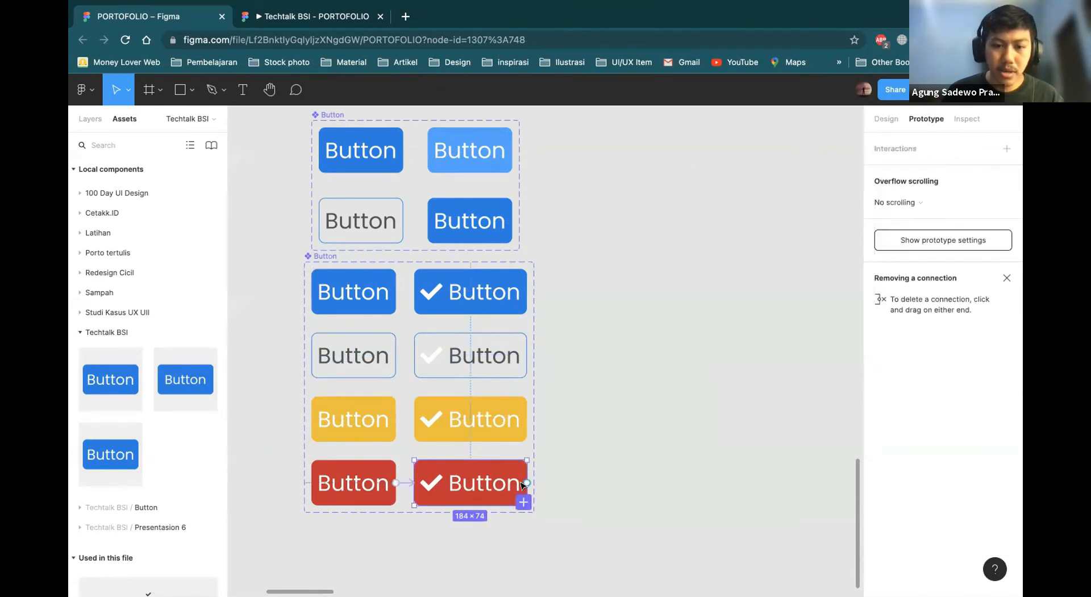
{"action": "left_click_drag", "start_coordinate": [395, 484], "coordinate": [378, 484]}
{"action": "left_click", "coordinate": [582, 439]}
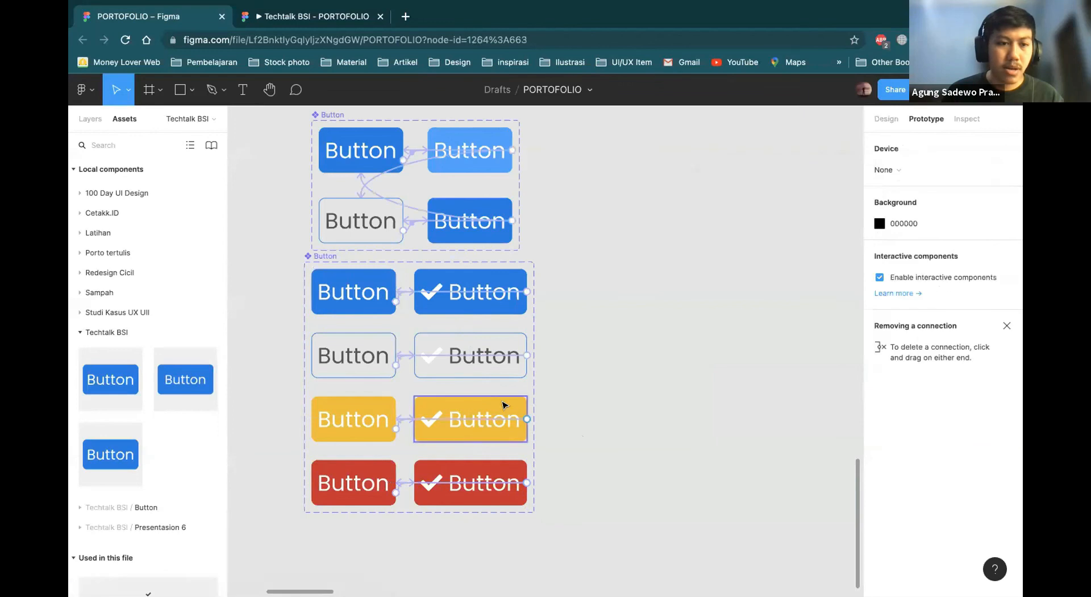
Try a Button asset in the iPhone frame, check its Property 2 setting, and delete the instance.
{"action": "scroll", "coordinate": [504, 405], "scroll_direction": "right", "scroll_amount": 5}
{"action": "scroll", "coordinate": [504, 405], "scroll_direction": "right", "scroll_amount": 10}
{"action": "scroll", "coordinate": [505, 405], "scroll_direction": "up", "scroll_amount": 3}
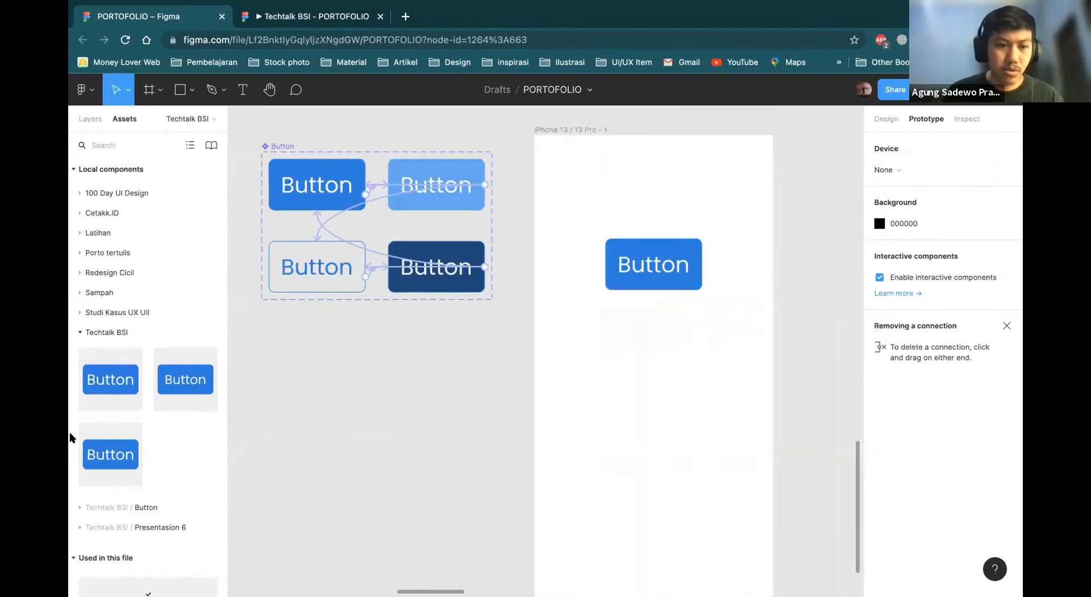
{"action": "left_click_drag", "start_coordinate": [110, 454], "coordinate": [650, 353]}
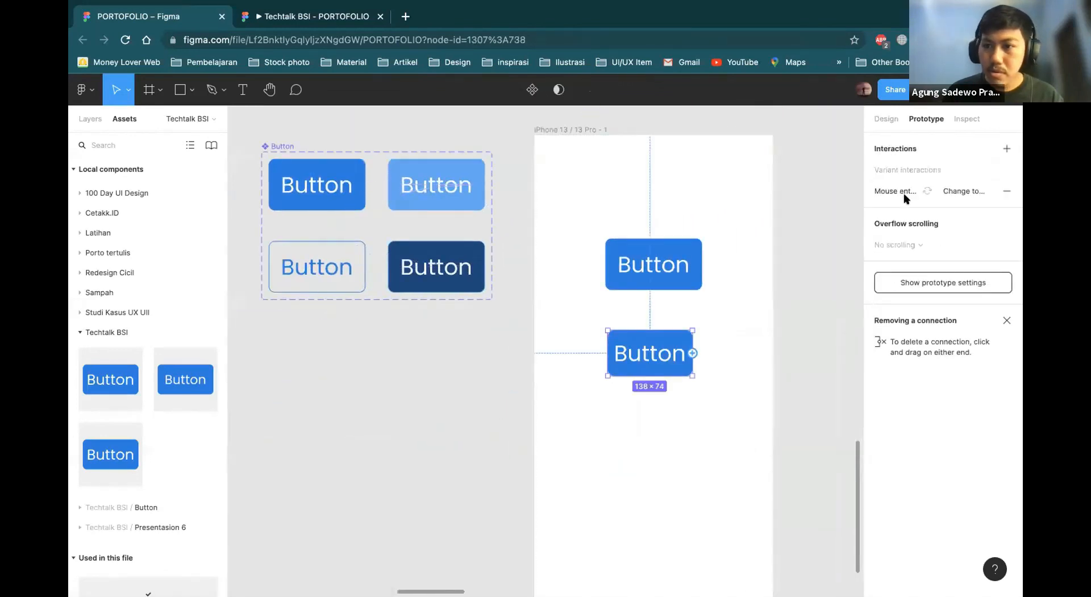
{"action": "left_click", "coordinate": [888, 118]}
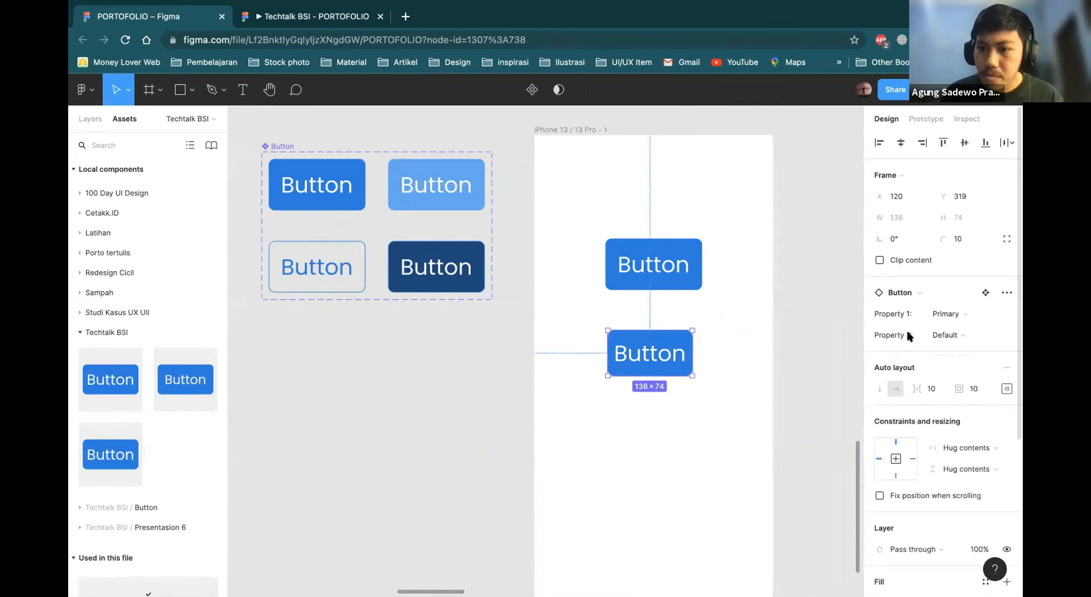
{"action": "left_click", "coordinate": [940, 335]}
{"action": "left_click", "coordinate": [939, 335]}
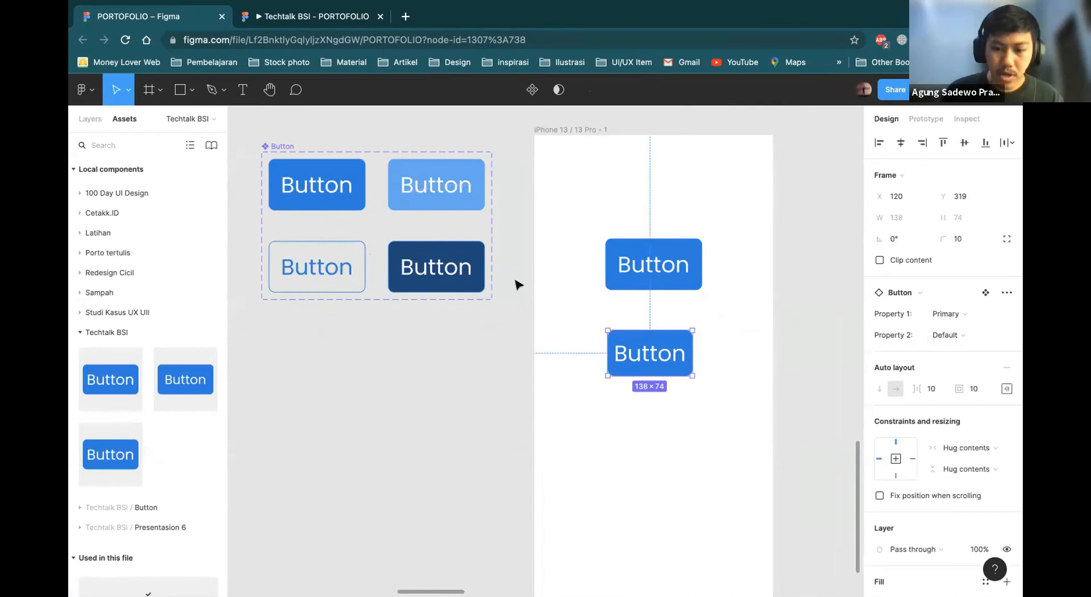
{"action": "key", "text": "Delete"}
Place an instance of the True/False Button set below the existing button in the iPhone frame, removing the wrongly picked Type/State instance.
{"action": "left_click_drag", "start_coordinate": [173, 391], "coordinate": [670, 384]}
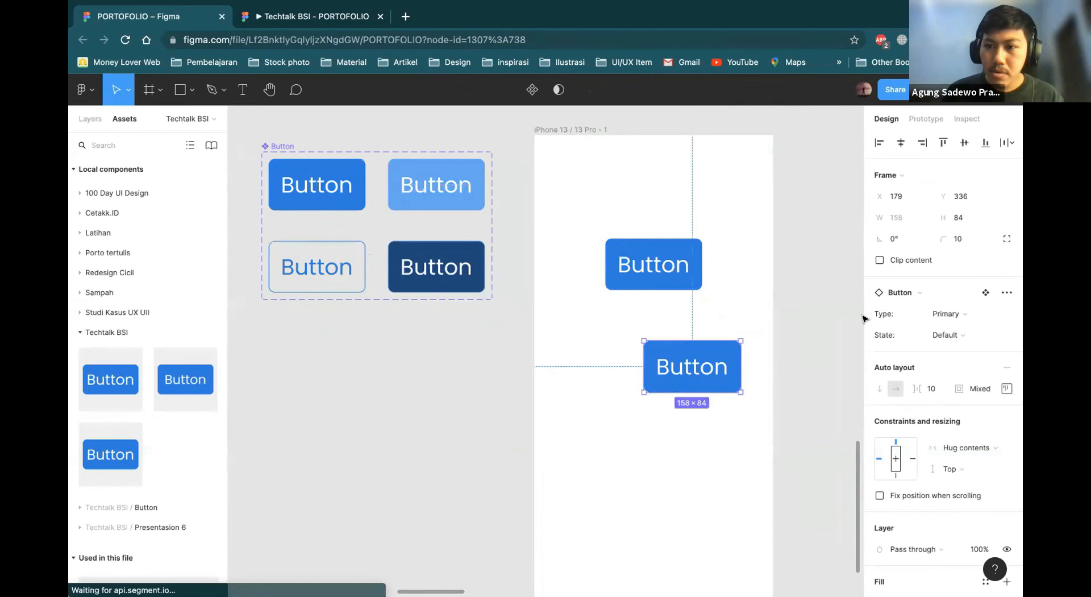
{"action": "left_click", "coordinate": [960, 335]}
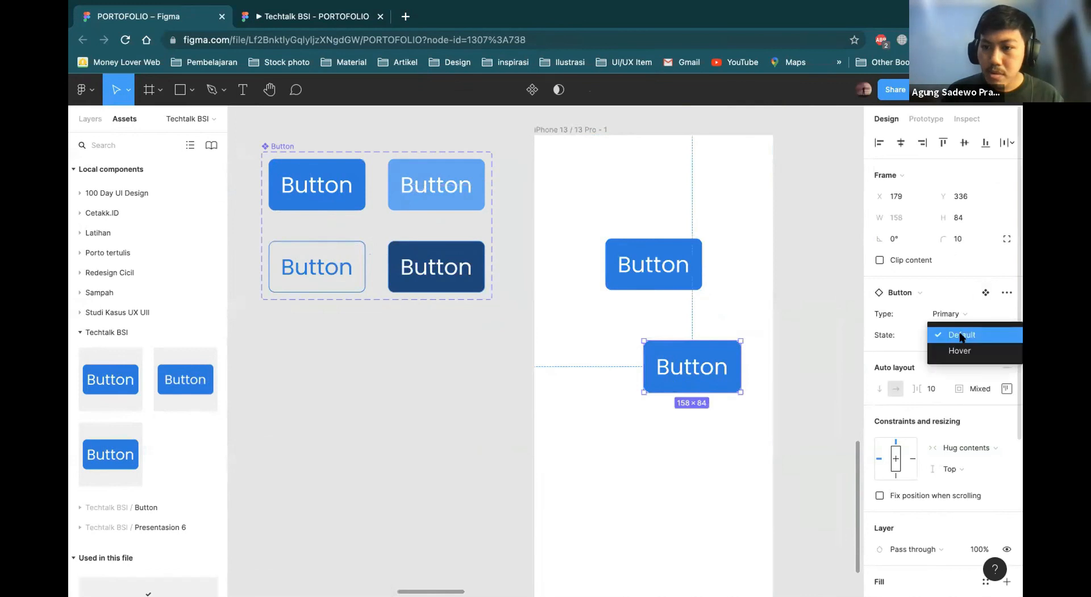
{"action": "left_click", "coordinate": [129, 385]}
{"action": "left_click_drag", "start_coordinate": [630, 443], "coordinate": [667, 369]}
{"action": "left_click", "coordinate": [658, 362]}
{"action": "key", "text": "Delete"}
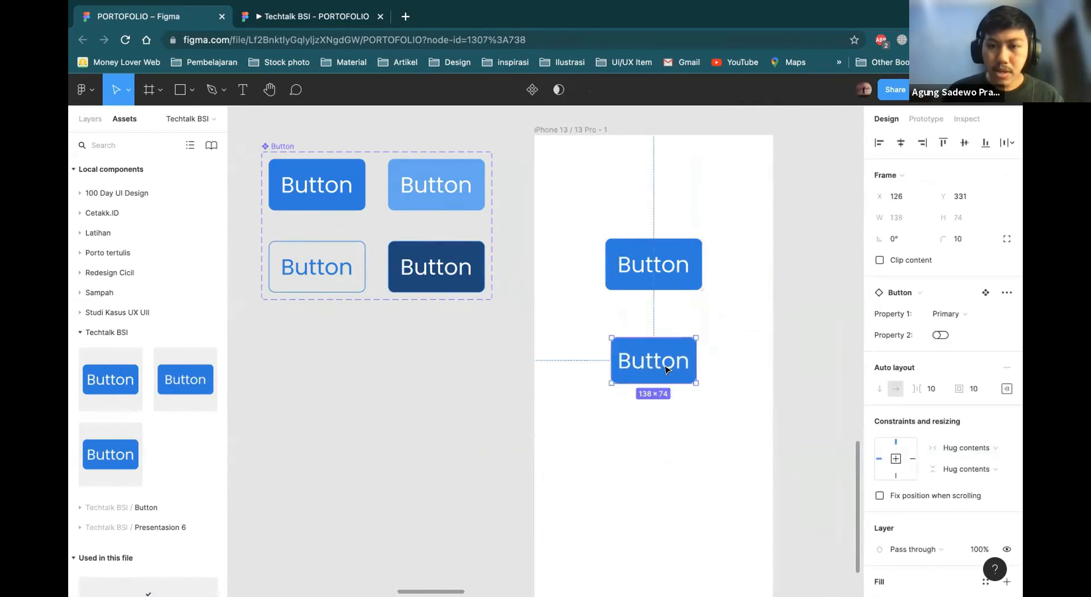
{"action": "left_click", "coordinate": [268, 395]}
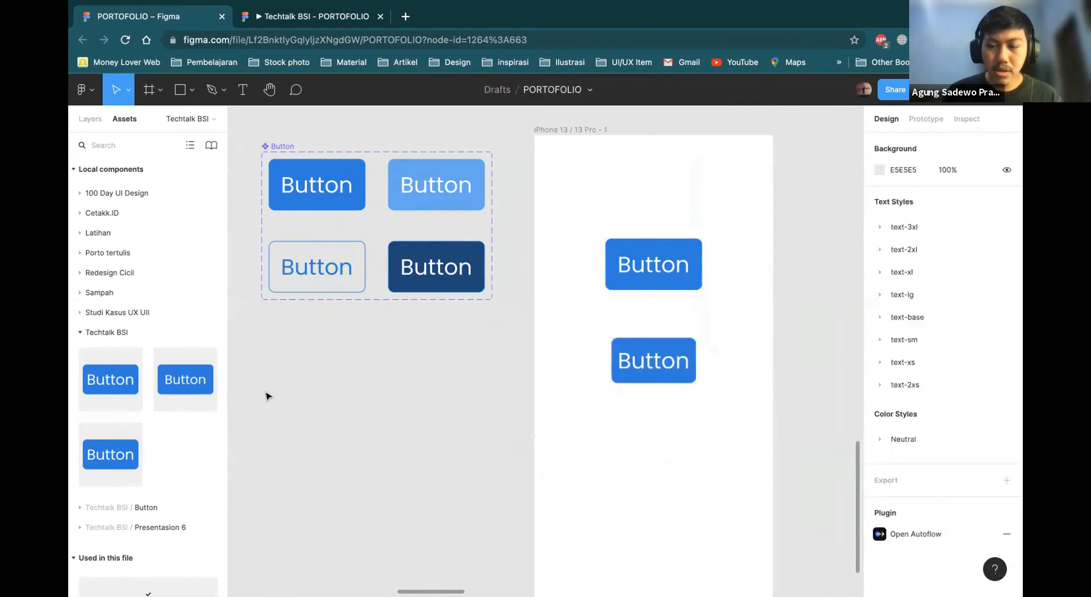
Compare the Property 1 and Property 2 values of the two Secondary variants in the True/False Button set.
{"action": "scroll", "coordinate": [268, 394], "scroll_direction": "left", "scroll_amount": 20}
{"action": "scroll", "coordinate": [268, 394], "scroll_direction": "down", "scroll_amount": 1}
{"action": "scroll", "coordinate": [472, 355], "scroll_direction": "down", "scroll_amount": 1}
{"action": "scroll", "coordinate": [472, 355], "scroll_direction": "right", "scroll_amount": 1}
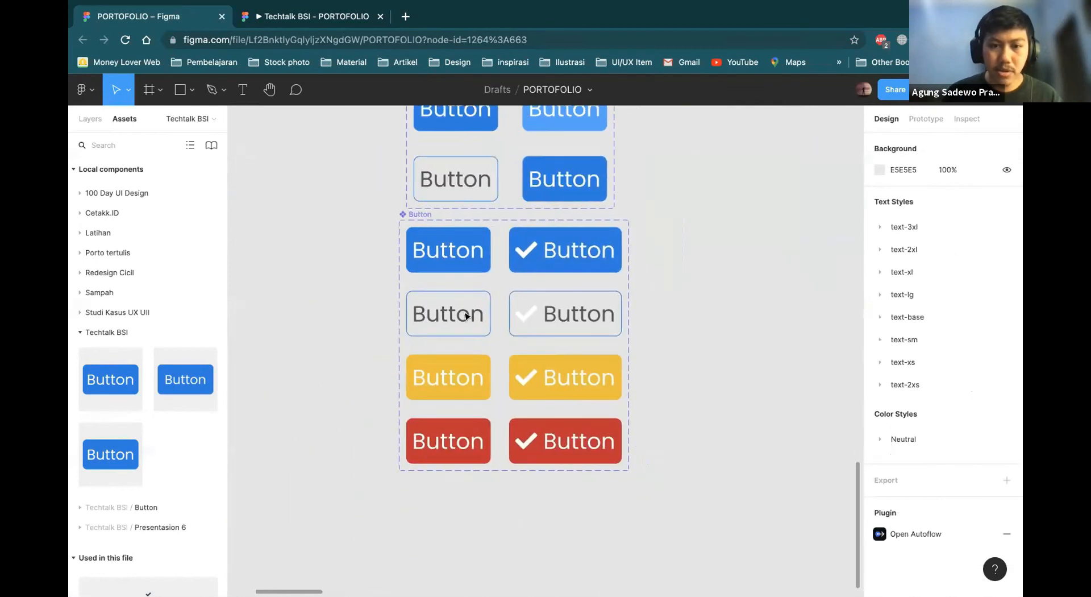
{"action": "left_click", "coordinate": [463, 313]}
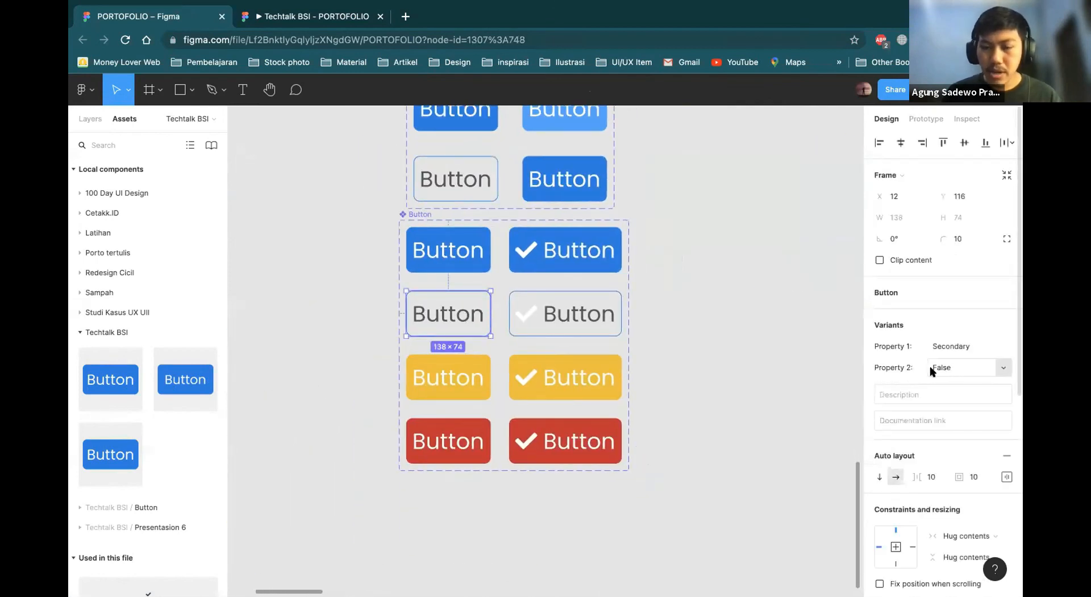
{"action": "left_click", "coordinate": [576, 316]}
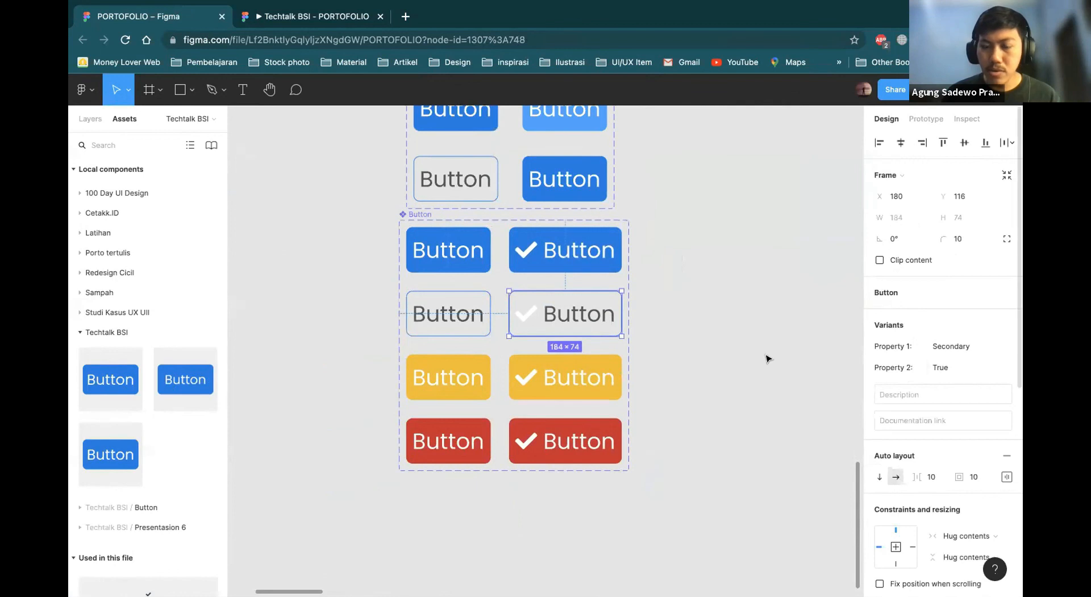
{"action": "left_click", "coordinate": [462, 317]}
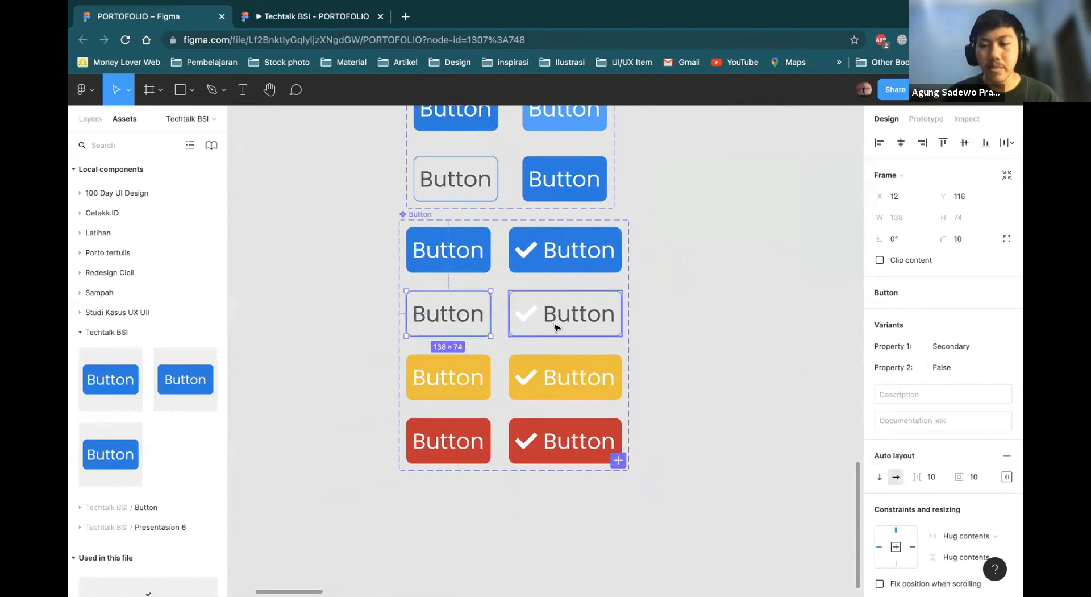
Examine the new iPhone frame instance's Property 1 options and toggle its Property 2 on and off repeatedly.
{"action": "scroll", "coordinate": [651, 335], "scroll_direction": "right", "scroll_amount": 5}
{"action": "left_click", "coordinate": [576, 292]}
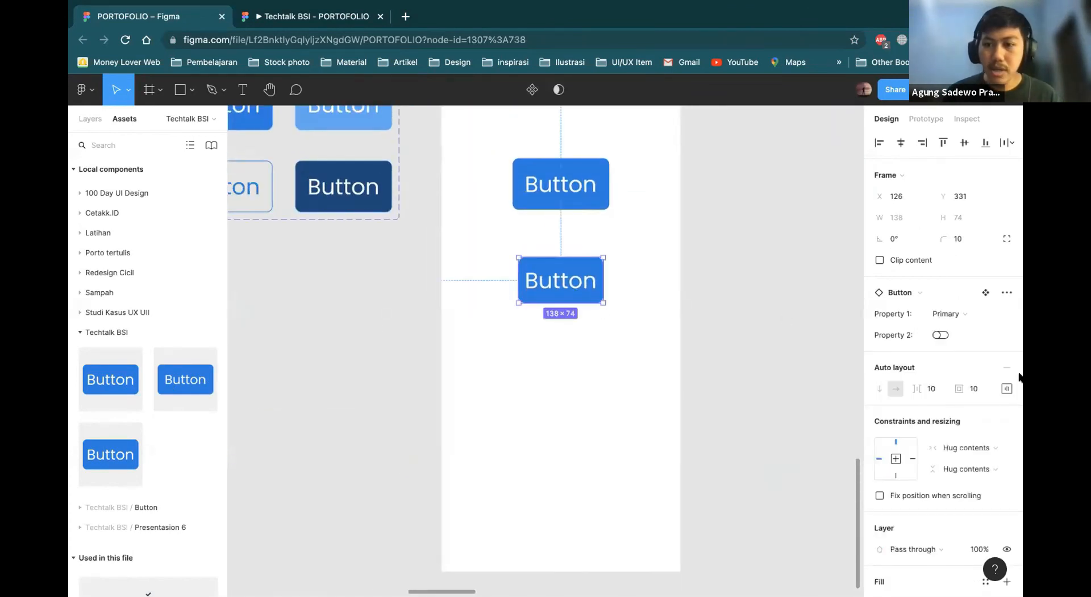
{"action": "left_click", "coordinate": [953, 316]}
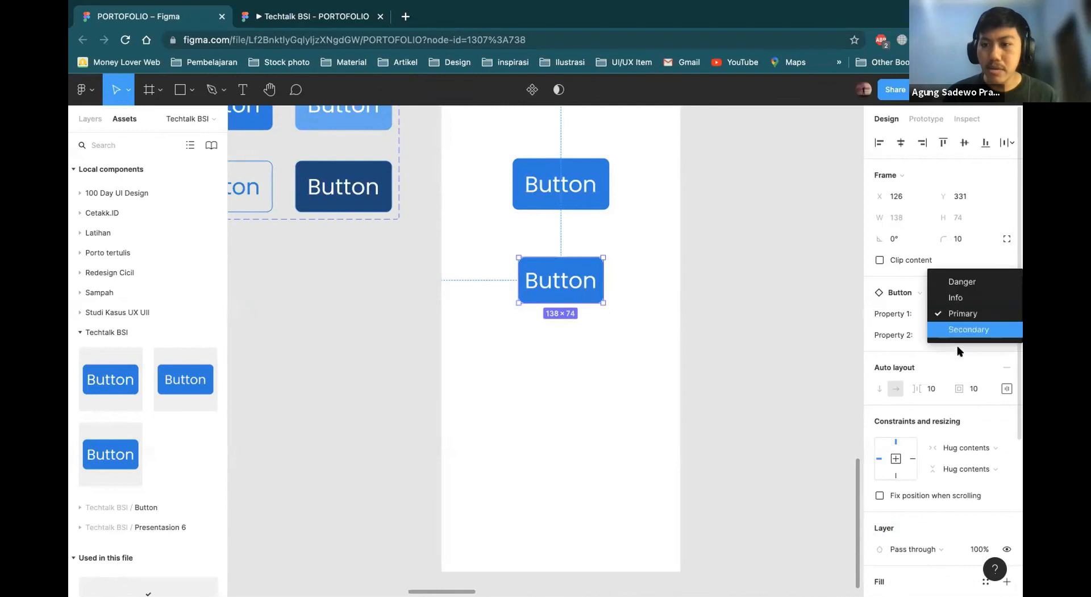
{"action": "left_click", "coordinate": [925, 335]}
{"action": "left_click", "coordinate": [938, 335]}
{"action": "left_click", "coordinate": [937, 336]}
{"action": "left_click", "coordinate": [938, 336]}
{"action": "left_click", "coordinate": [937, 336]}
{"action": "left_click", "coordinate": [938, 336]}
{"action": "left_click", "coordinate": [937, 336]}
{"action": "left_click", "coordinate": [938, 336]}
{"action": "left_click", "coordinate": [937, 335]}
{"action": "left_click", "coordinate": [937, 336]}
{"action": "left_click", "coordinate": [938, 336]}
{"action": "left_click", "coordinate": [938, 335]}
{"action": "left_click", "coordinate": [937, 336]}
{"action": "scroll", "coordinate": [559, 351], "scroll_direction": "up", "scroll_amount": 2}
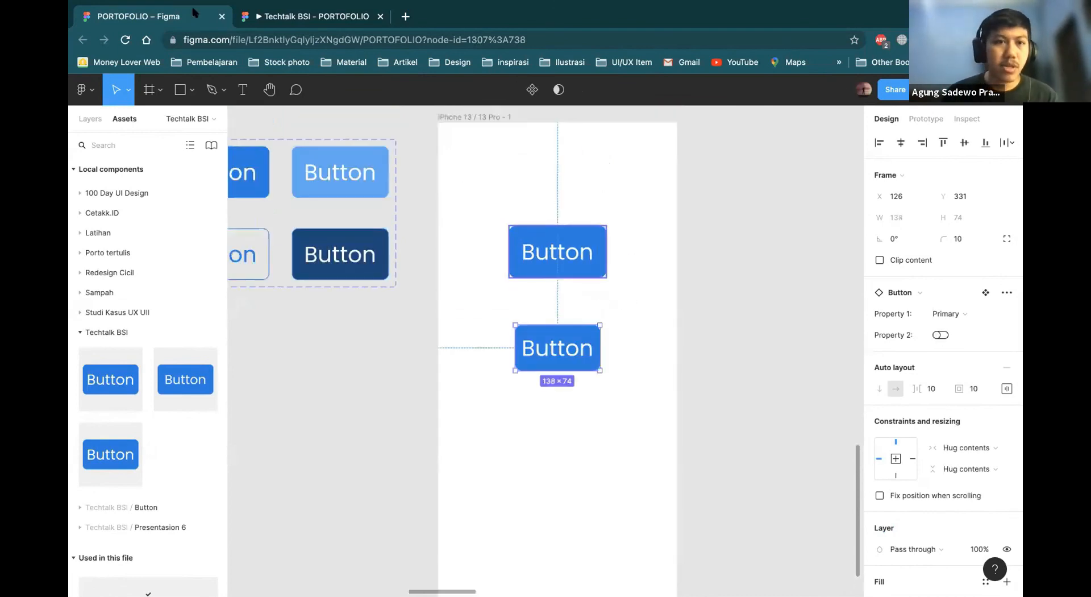
Test the lower button's interaction in the prototype preview and return to the design file.
{"action": "left_click", "coordinate": [262, 12]}
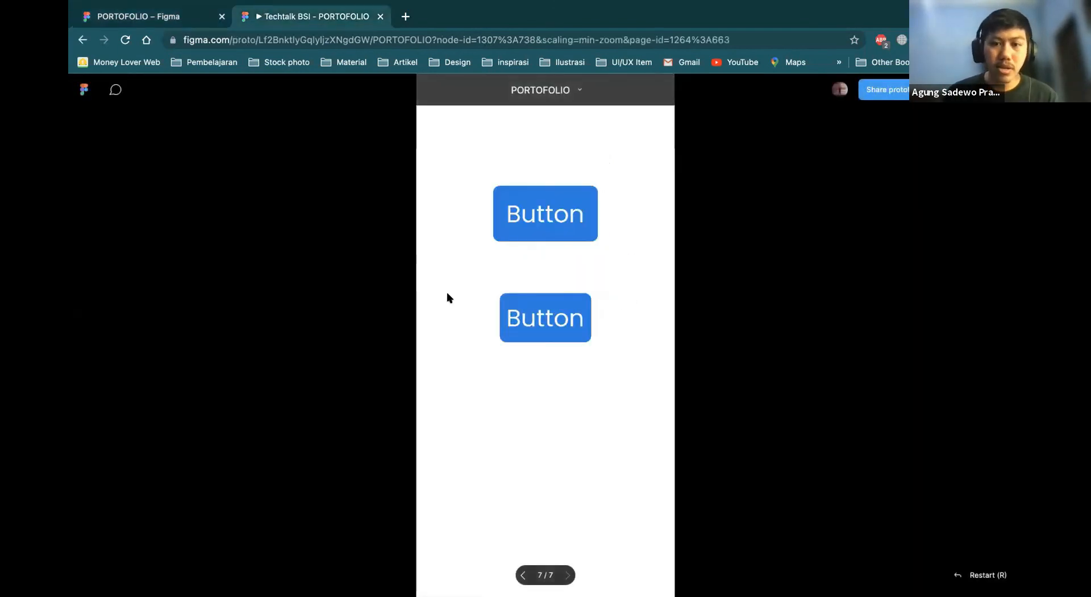
{"action": "left_click", "coordinate": [548, 340]}
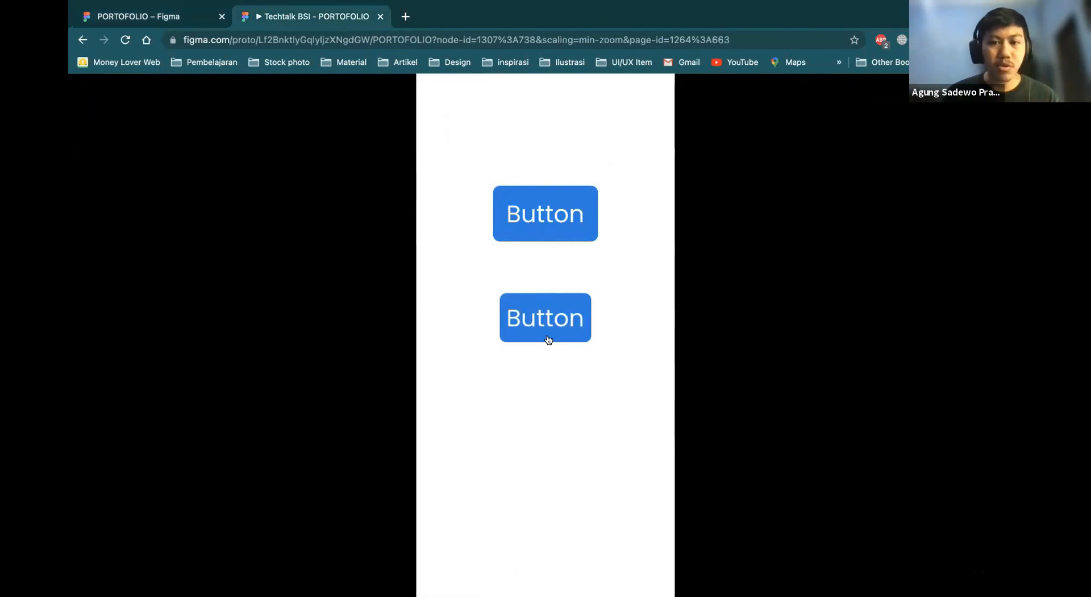
{"action": "left_click", "coordinate": [135, 17]}
Duplicate the iPhone 13 / 13 Pro - 1 frame and turn on Property 2 for the copy's lower button.
{"action": "left_click", "coordinate": [460, 199]}
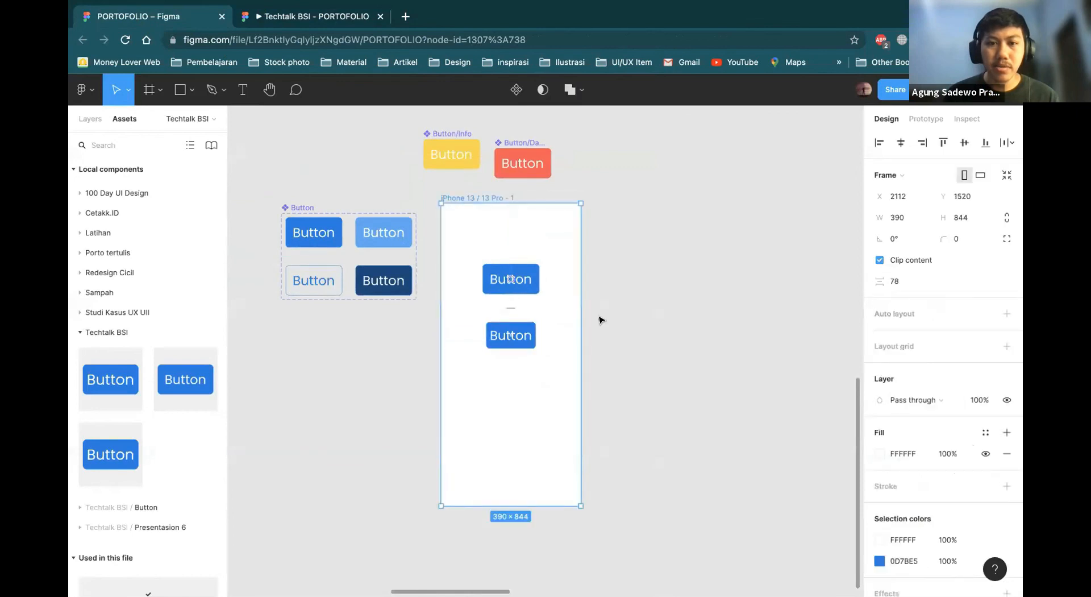
{"action": "key", "text": "ctrl+d"}
{"action": "left_click", "coordinate": [673, 335]}
{"action": "left_click", "coordinate": [940, 335]}
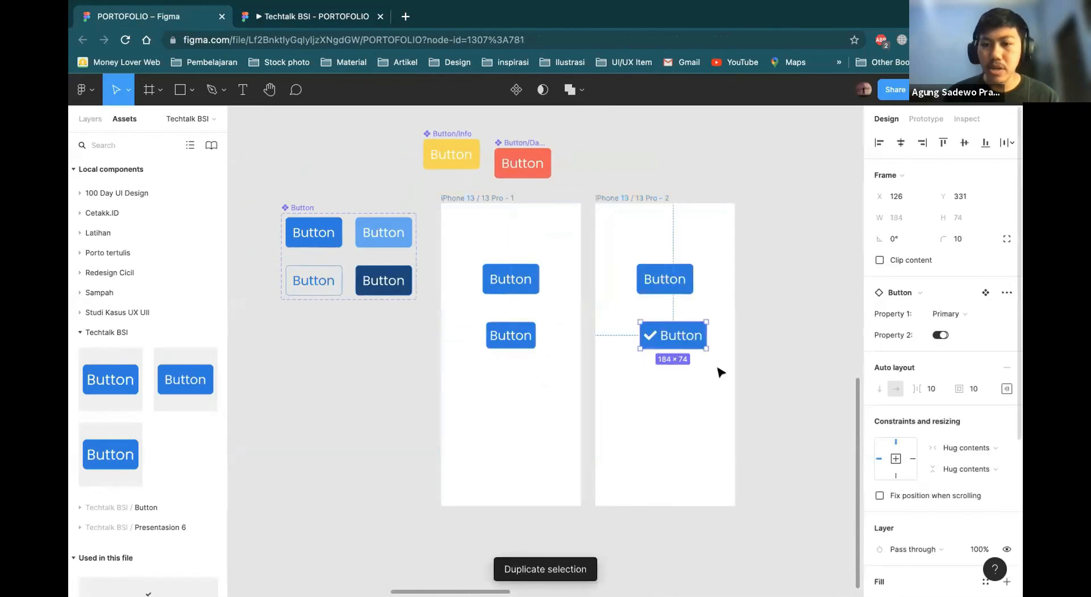
Try an on-click Navigate to connection from the first iPhone frame's lower button to the second frame, and delete the connection.
{"action": "left_click", "coordinate": [520, 196]}
{"action": "left_click", "coordinate": [967, 118]}
{"action": "left_click", "coordinate": [926, 118]}
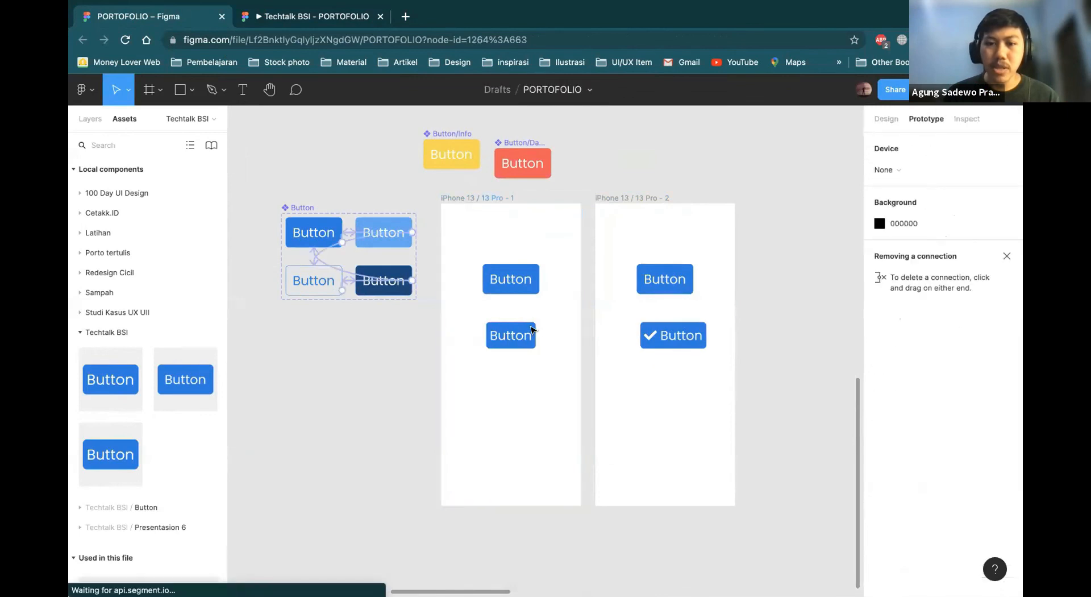
{"action": "left_click", "coordinate": [535, 334]}
{"action": "left_click_drag", "start_coordinate": [636, 305], "coordinate": [645, 299]}
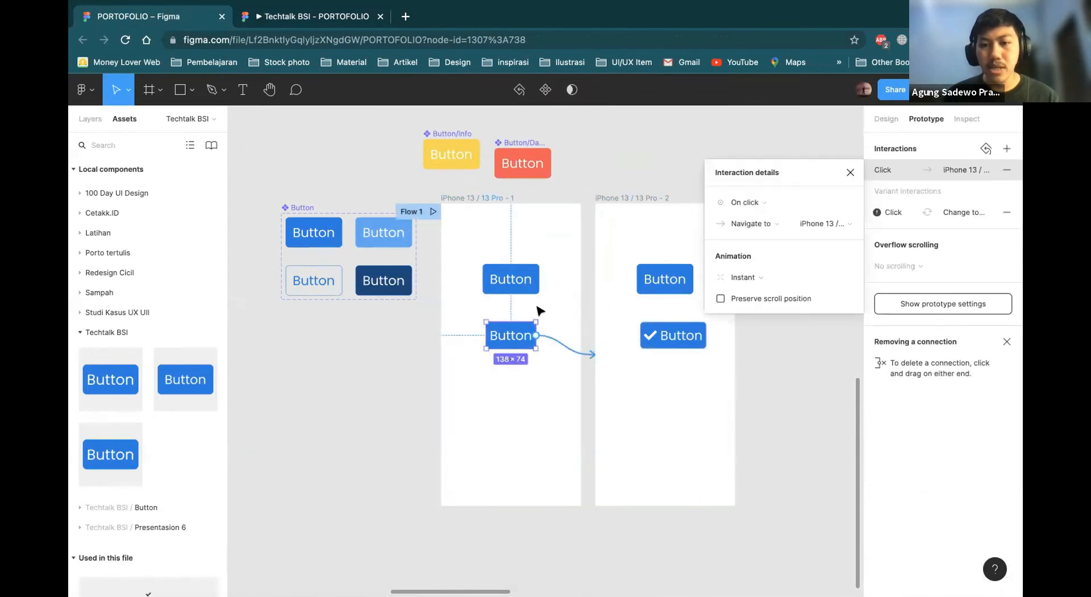
{"action": "key", "text": "Delete"}
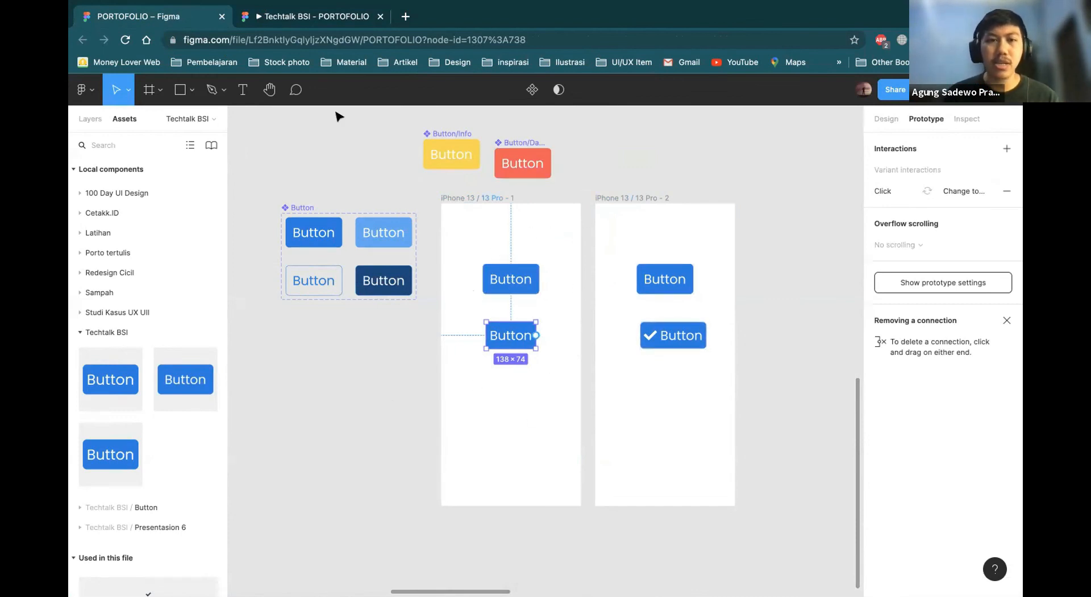
{"action": "scroll", "coordinate": [241, 370], "scroll_direction": "left", "scroll_amount": 5}
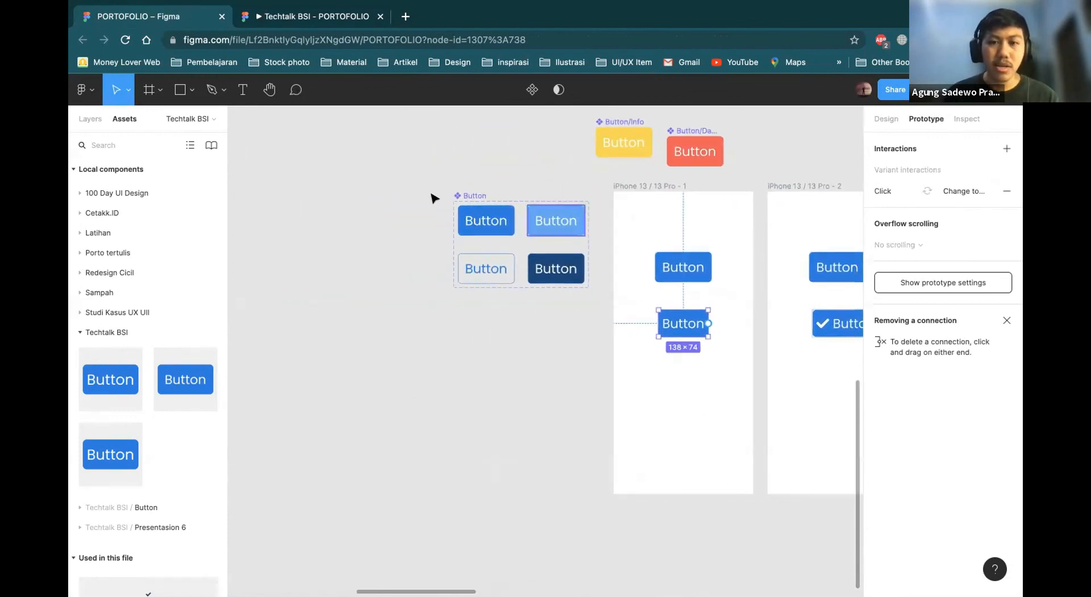